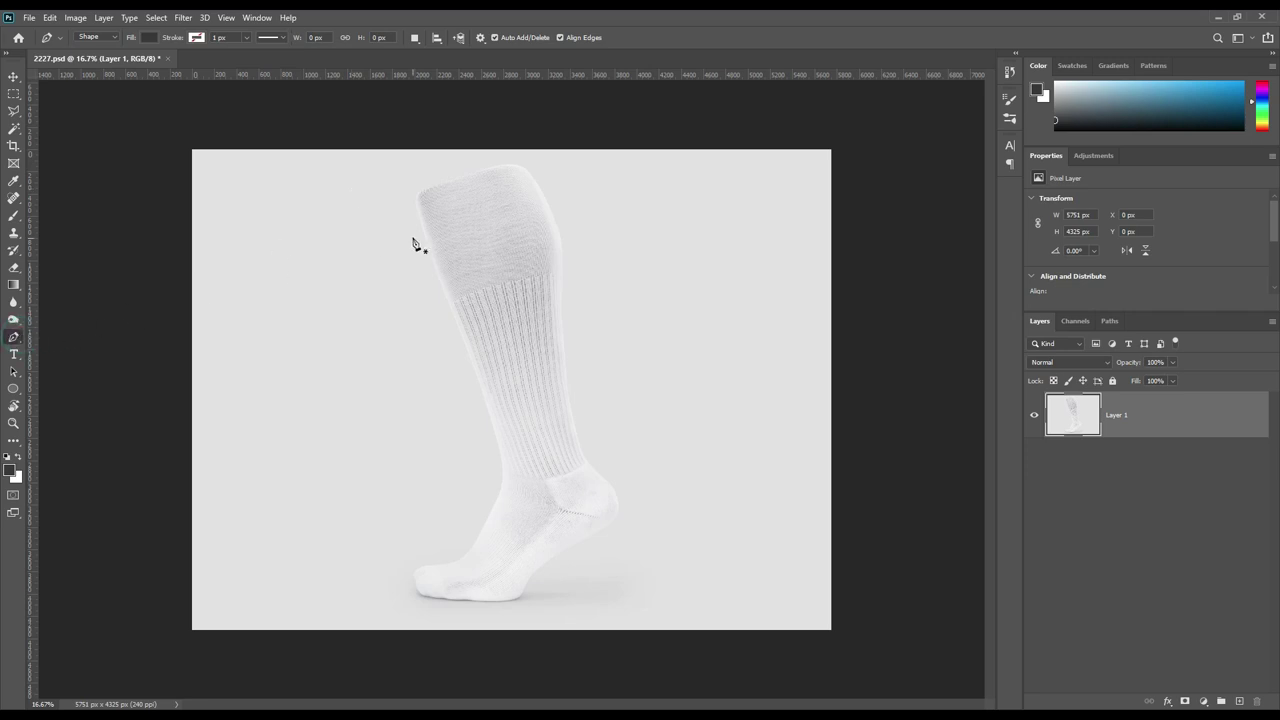
- Trace Shape 1 from the sock's top corner down its edge, around the toe and sole
key(ctrl+plus)
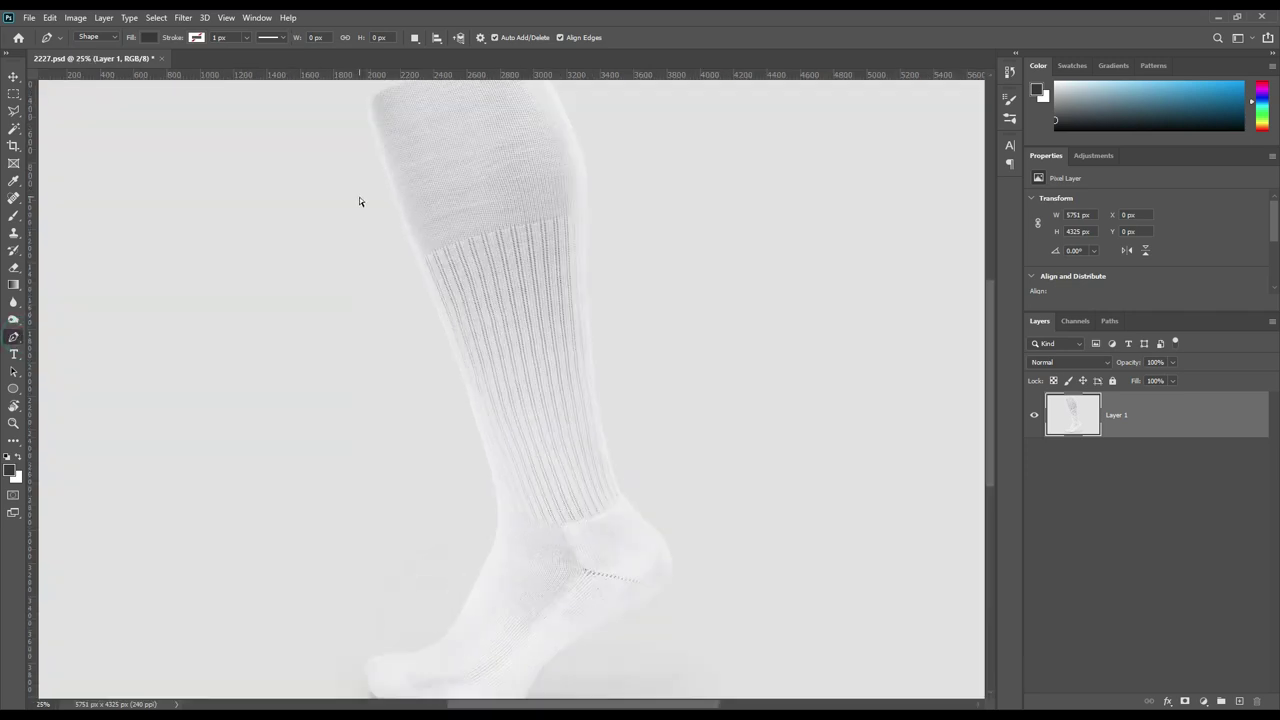
key(ctrl+plus)
key(ctrl+plus)
key(ctrl+plus)
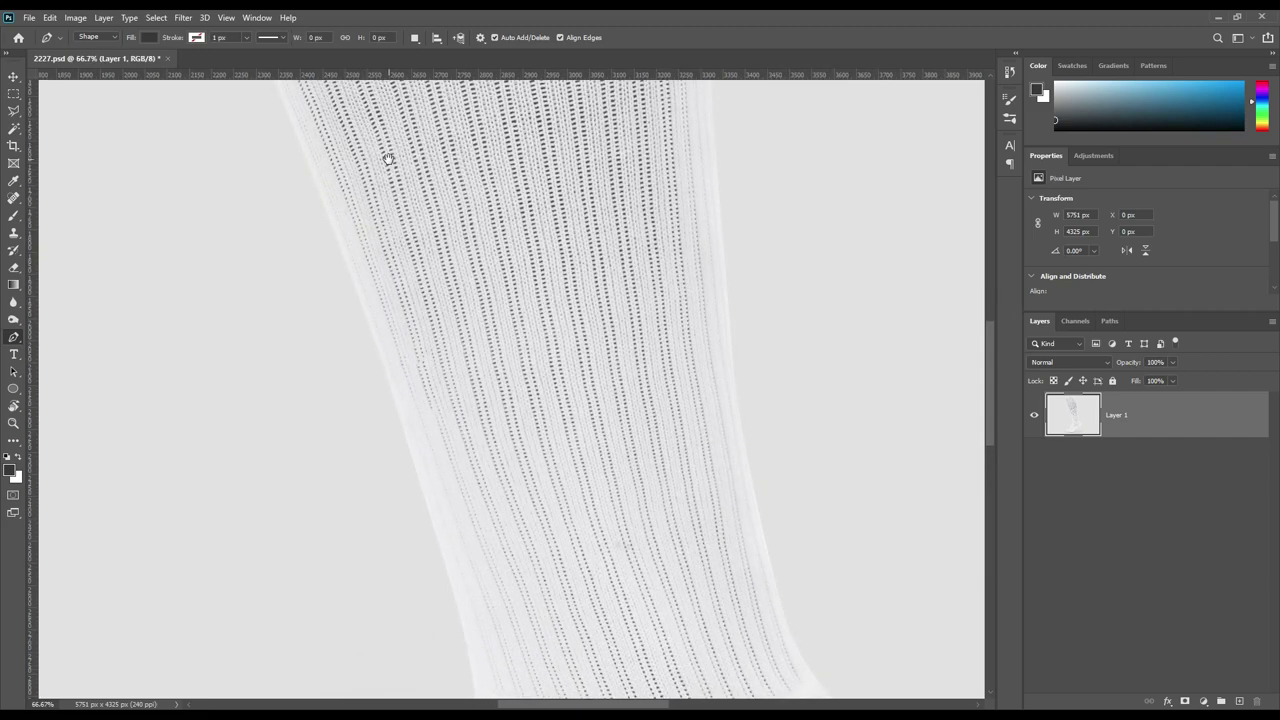
drag(362, 203, 507, 438)
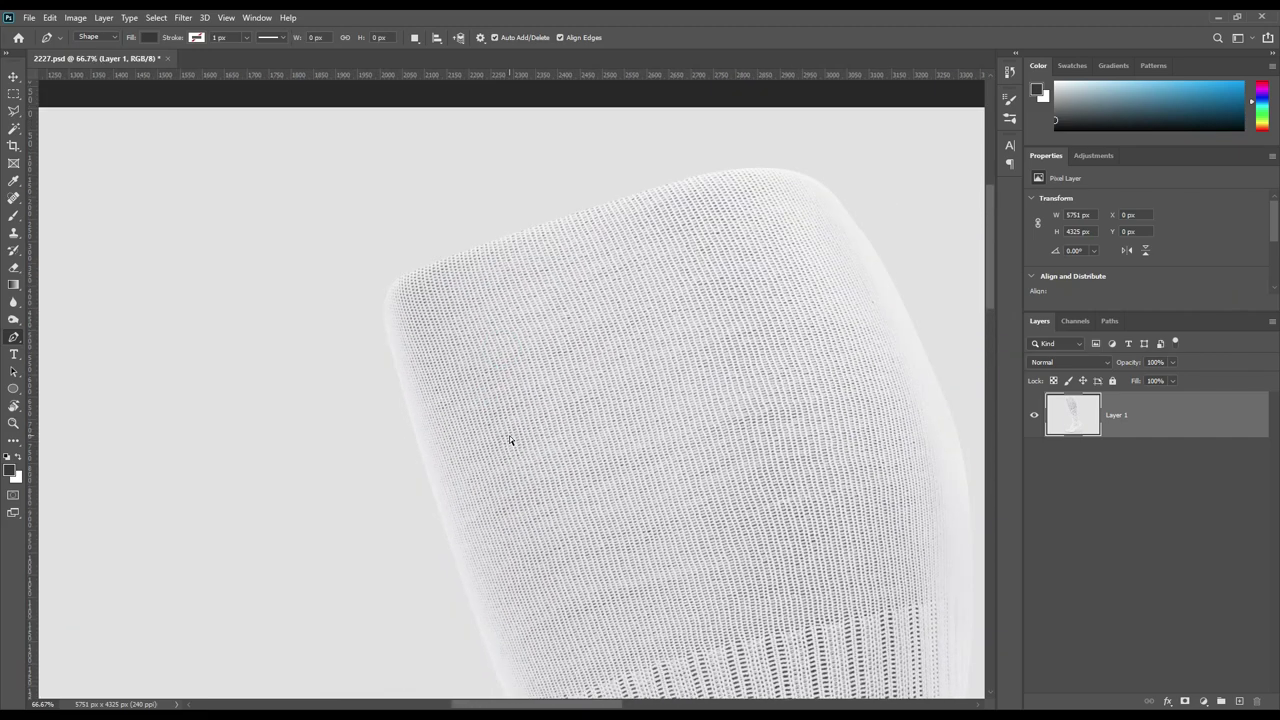
key(ctrl+plus)
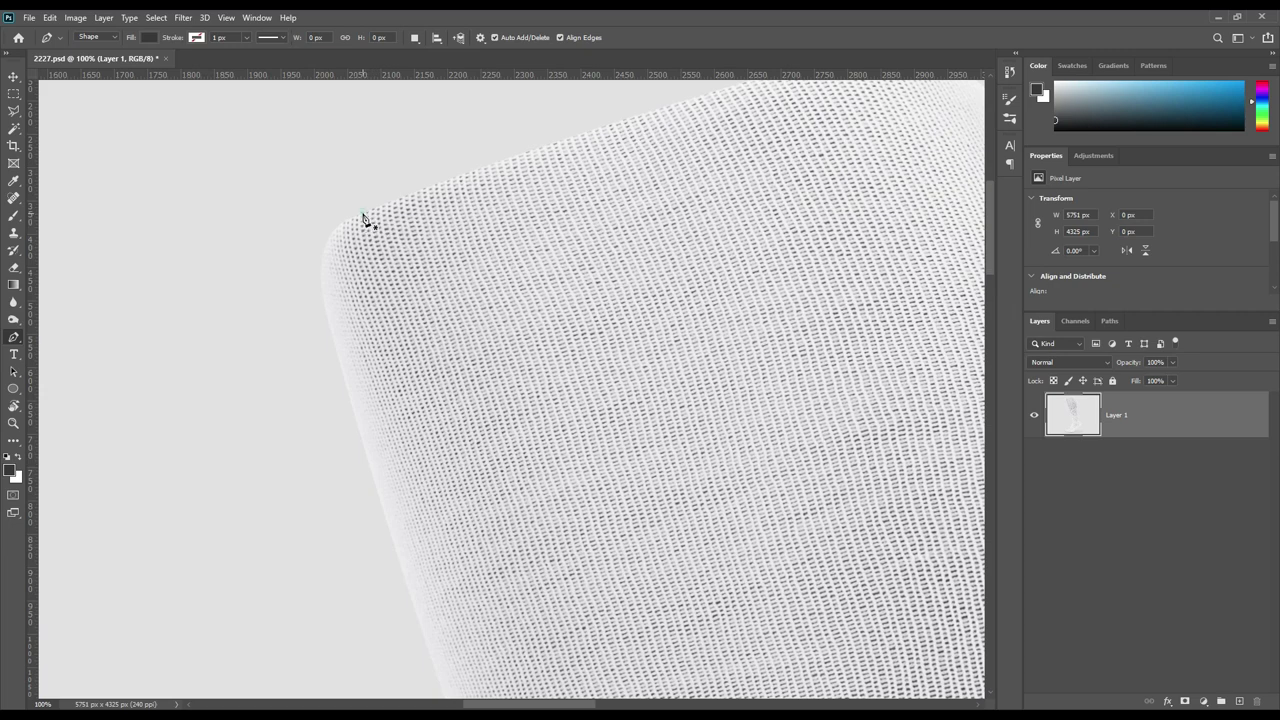
click(363, 218)
scroll(623, 457, down, 5)
click(517, 390)
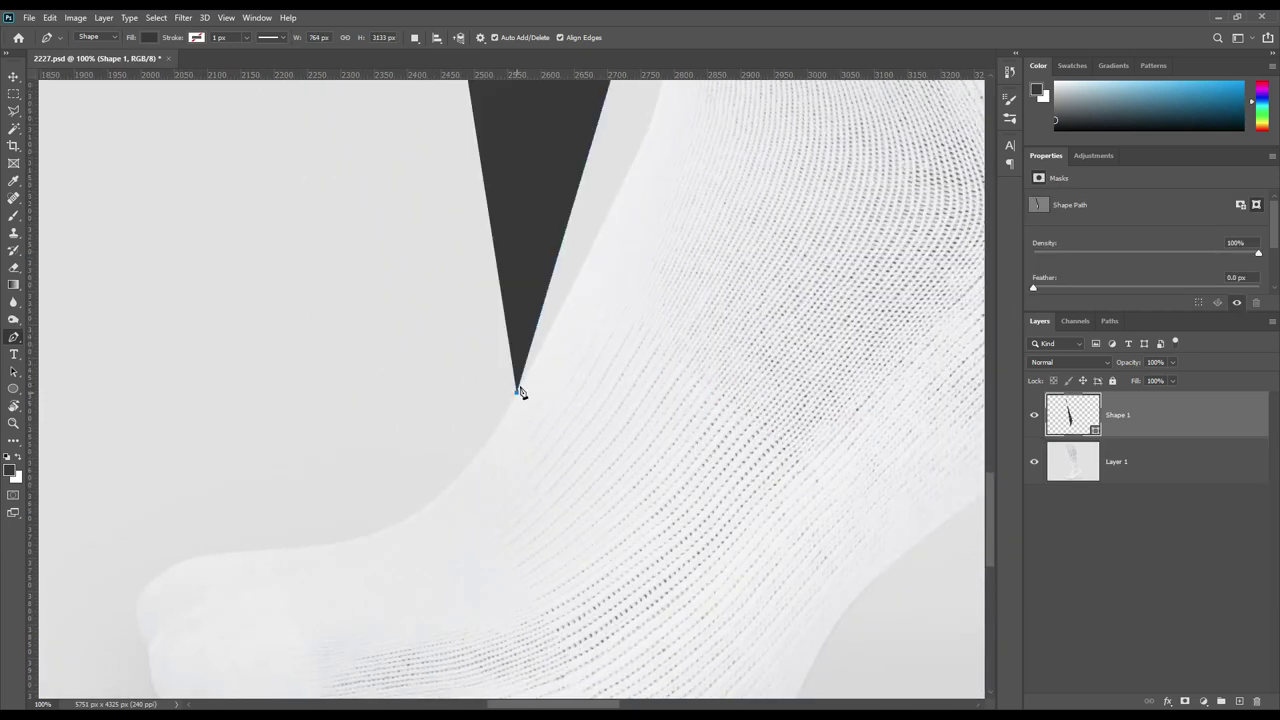
click(224, 551)
scroll(224, 551, down, 3)
click(226, 461)
click(301, 570)
click(806, 592)
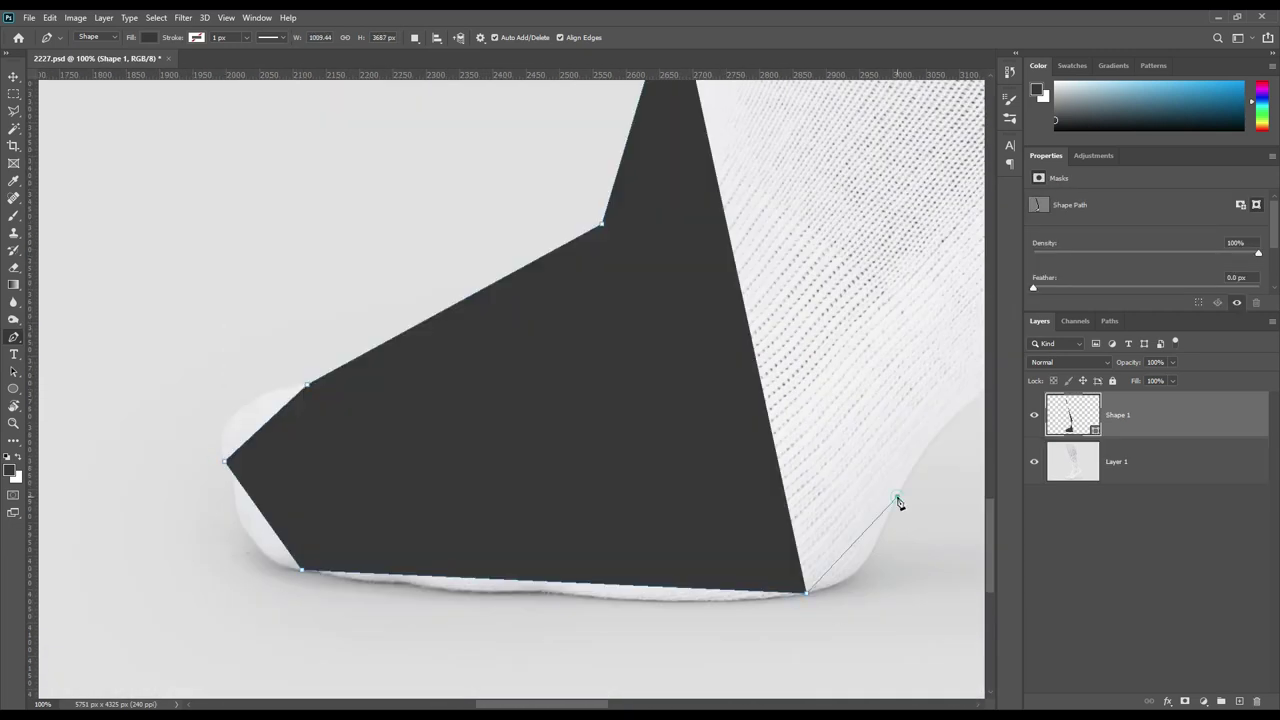
- Continue the outline up the heel, leg and cuff, setting Shape 1 opacity to 0%
scroll(897, 502, right, 5)
click(803, 466)
click(645, 336)
key(0)
key(0)
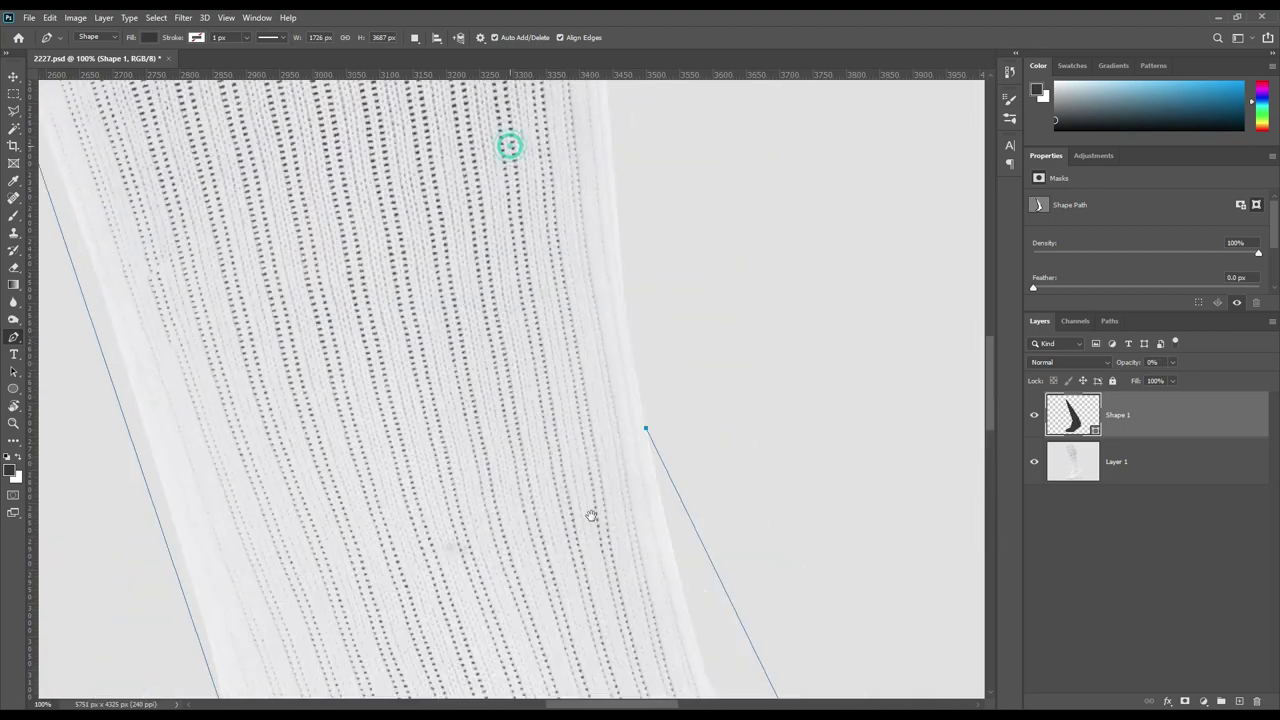
scroll(634, 386, up, 5)
click(613, 358)
click(430, 292)
scroll(430, 292, left, 5)
click(372, 331)
click(583, 239)
click(717, 194)
click(480, 272)
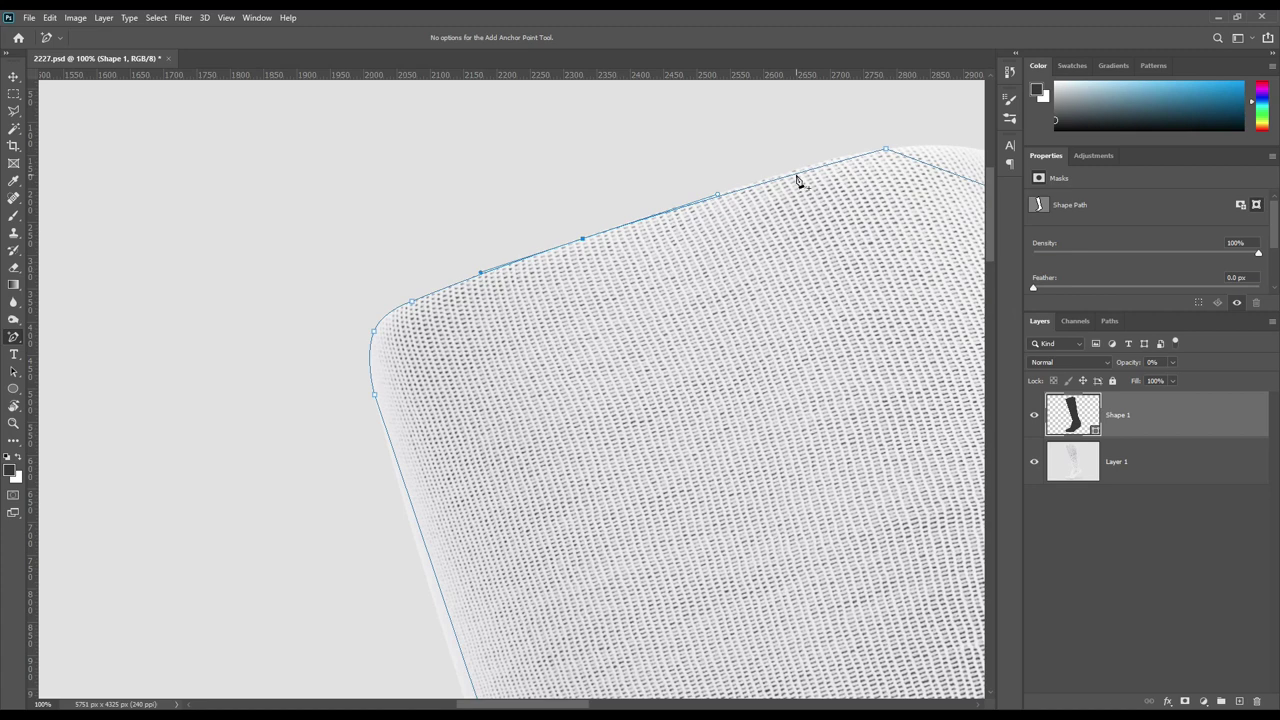
- Add and drag curve points along the sock's right edge
scroll(666, 214, right, 3)
click(703, 263)
scroll(703, 263, right, 3)
click(773, 457)
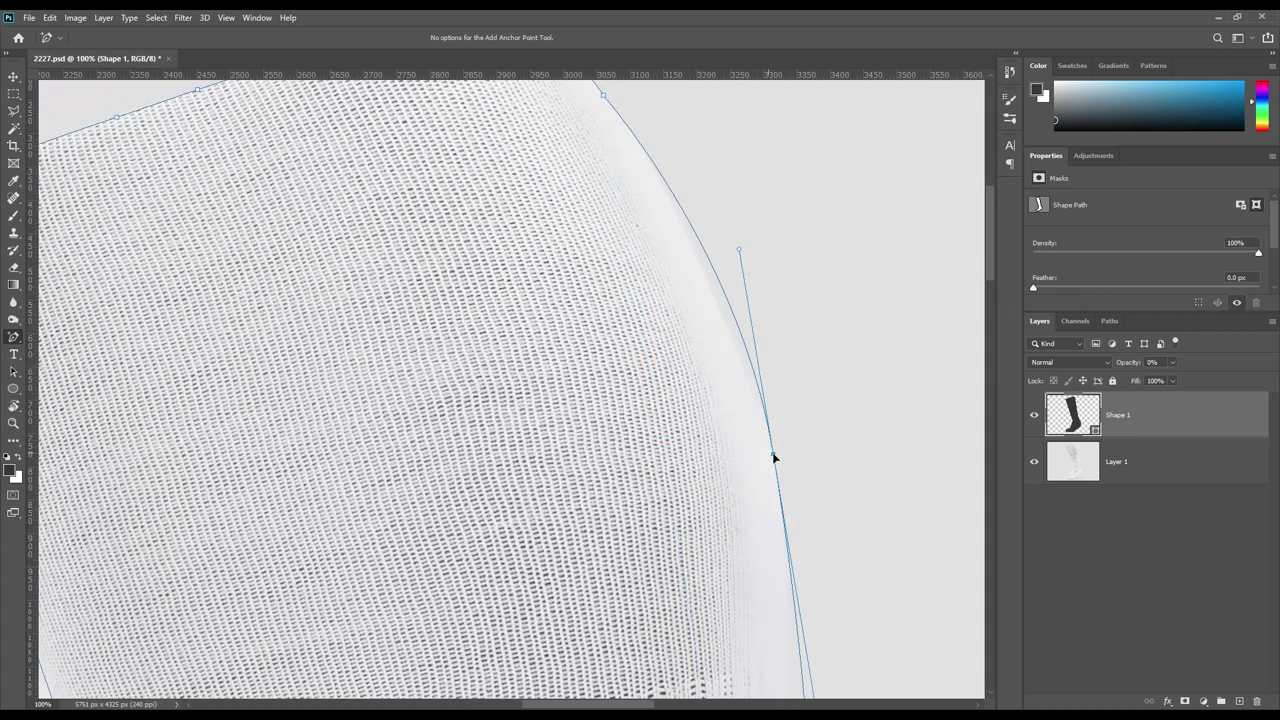
scroll(940, 389, up, 5)
scroll(669, 374, down, 6)
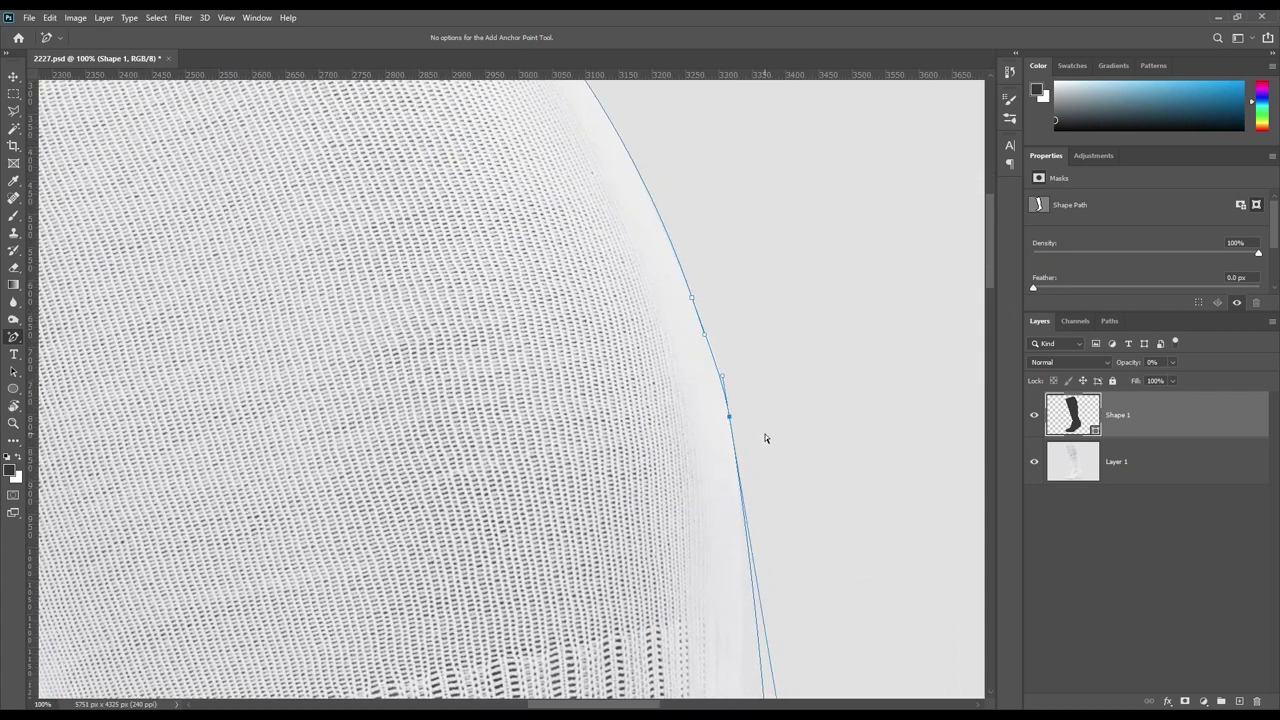
scroll(765, 438, down, 5)
click(754, 500)
scroll(660, 351, down, 5)
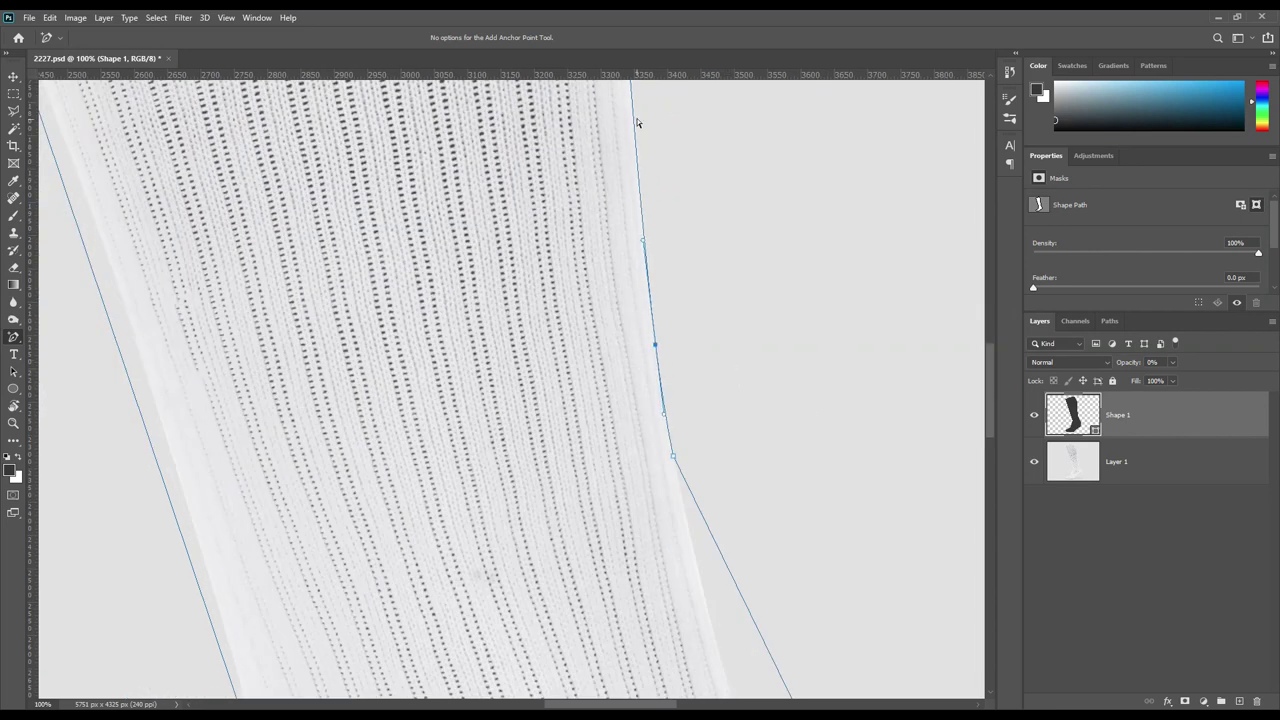
scroll(637, 122, down, 5)
drag(708, 380, 666, 394)
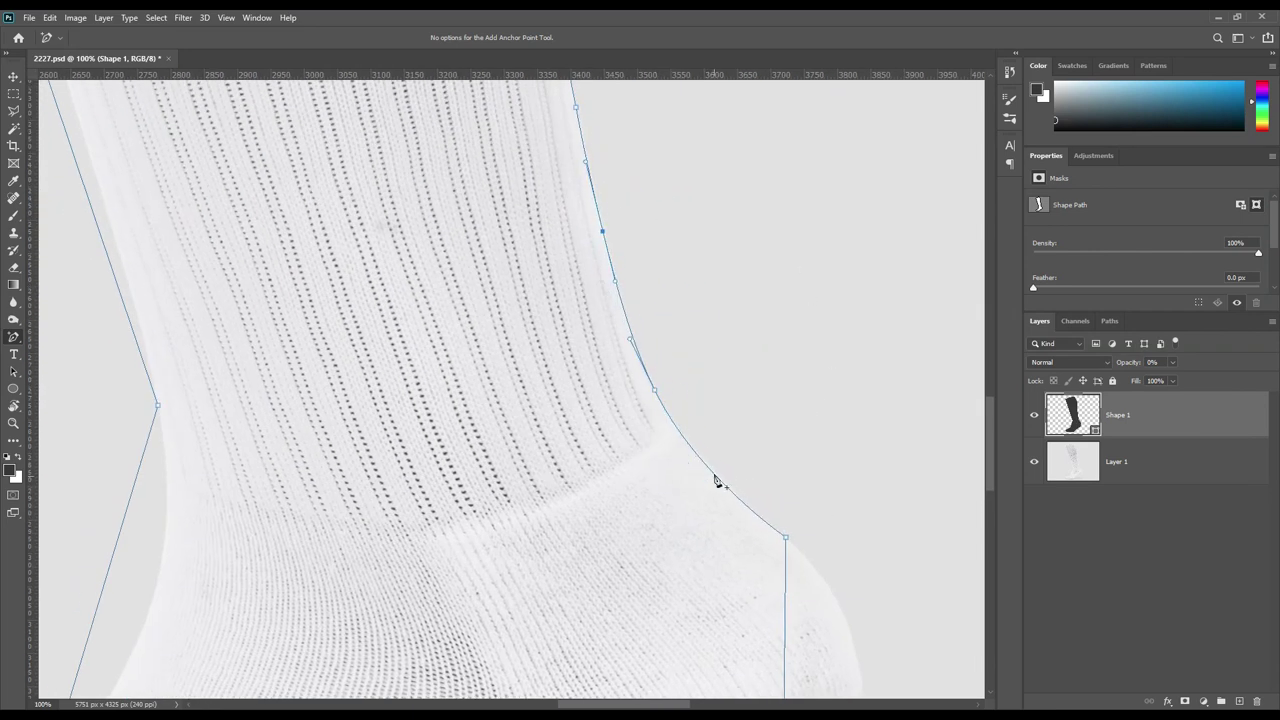
scroll(716, 481, down, 5)
drag(718, 436, 716, 514)
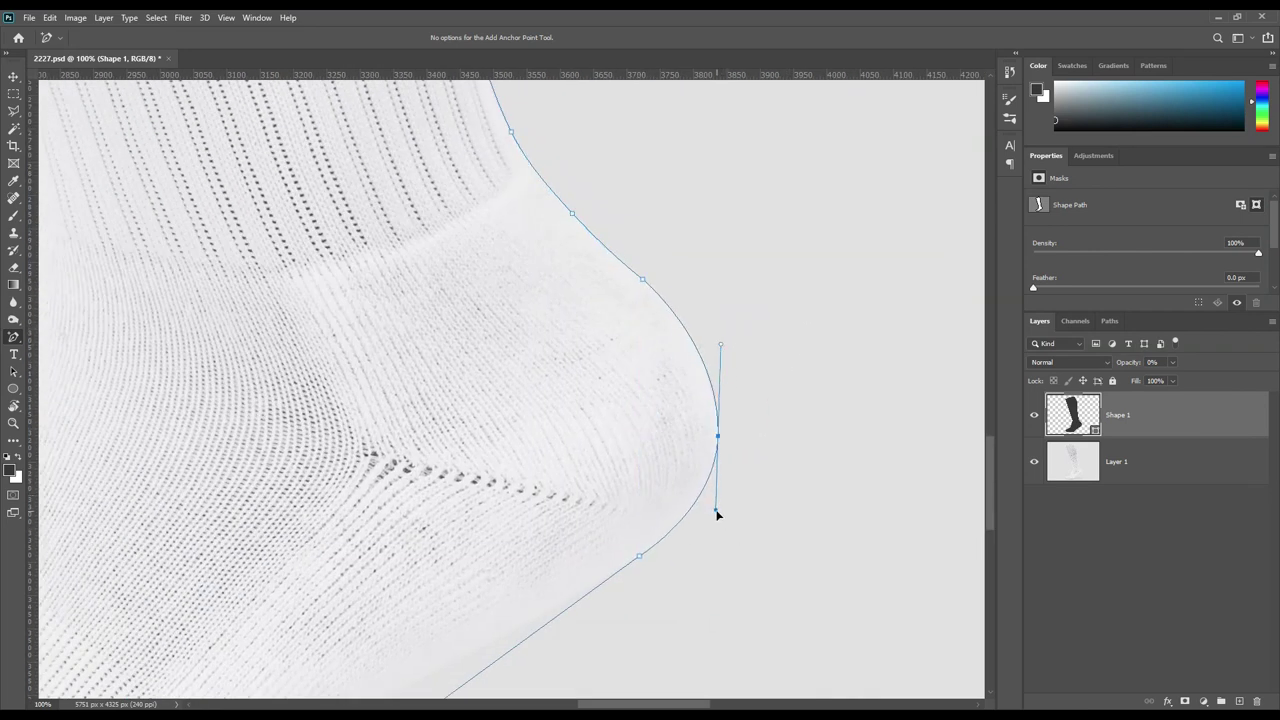
scroll(537, 457, down, 5)
- Add anchor points along the heel curve and the sole toward the toe
click(731, 291)
scroll(557, 437, up, 3)
click(548, 432)
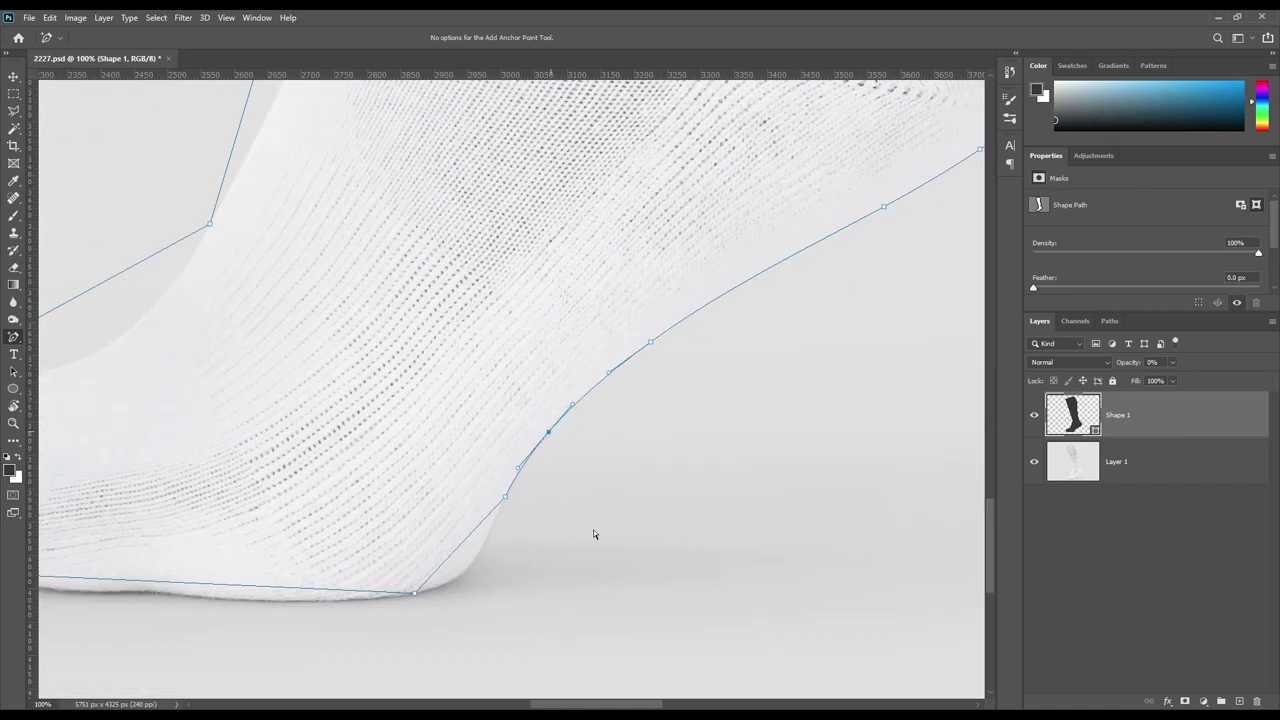
scroll(593, 535, down, 3)
click(583, 406)
scroll(553, 474, left, 5)
click(549, 471)
click(491, 465)
click(361, 461)
click(381, 461)
click(428, 461)
click(297, 453)
click(316, 456)
click(268, 451)
click(257, 450)
click(218, 445)
- Drag the toe and heel anchors so the outline follows the sock's curved edges
drag(172, 410, 153, 418)
drag(129, 357, 124, 350)
drag(124, 285, 152, 260)
drag(364, 165, 386, 217)
drag(293, 244, 250, 258)
drag(468, 152, 461, 146)
drag(638, 167, 505, 715)
drag(566, 304, 571, 280)
click(529, 380)
- Add a point on the leg outline, then zoom out to see the whole sock outline
scroll(475, 490, up, 5)
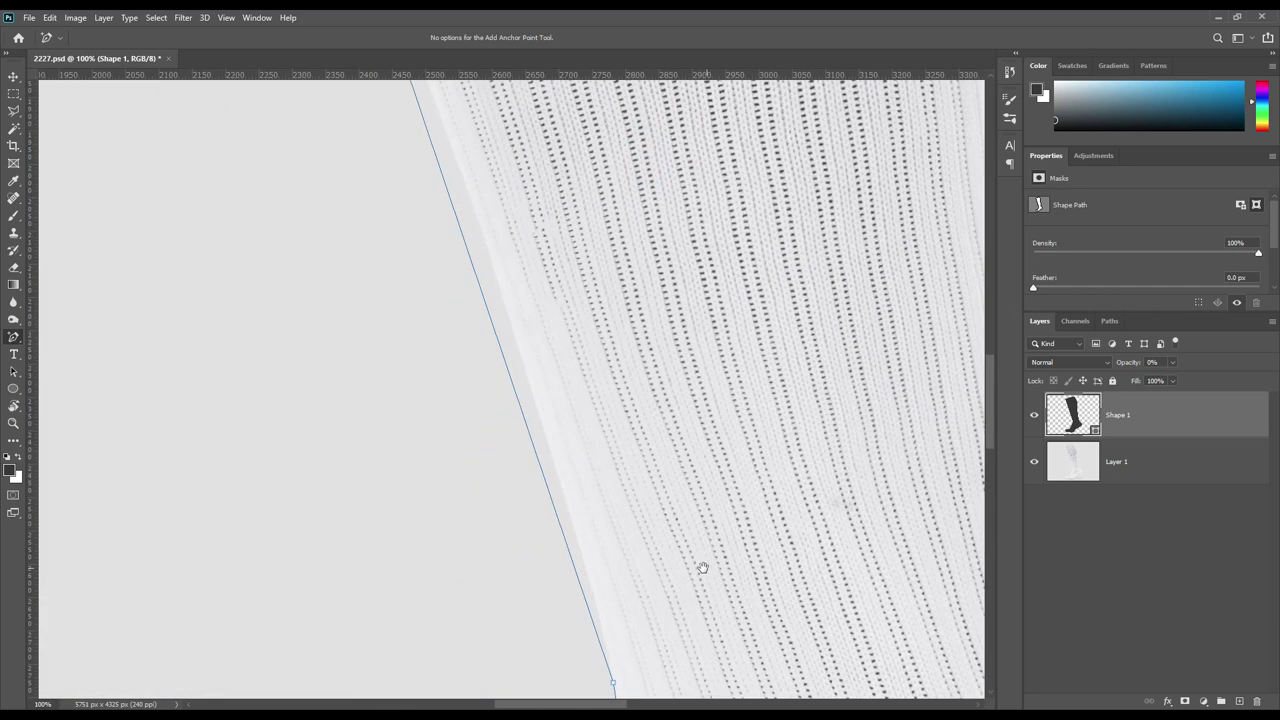
scroll(630, 400, down, 1)
click(523, 240)
drag(647, 259, 652, 337)
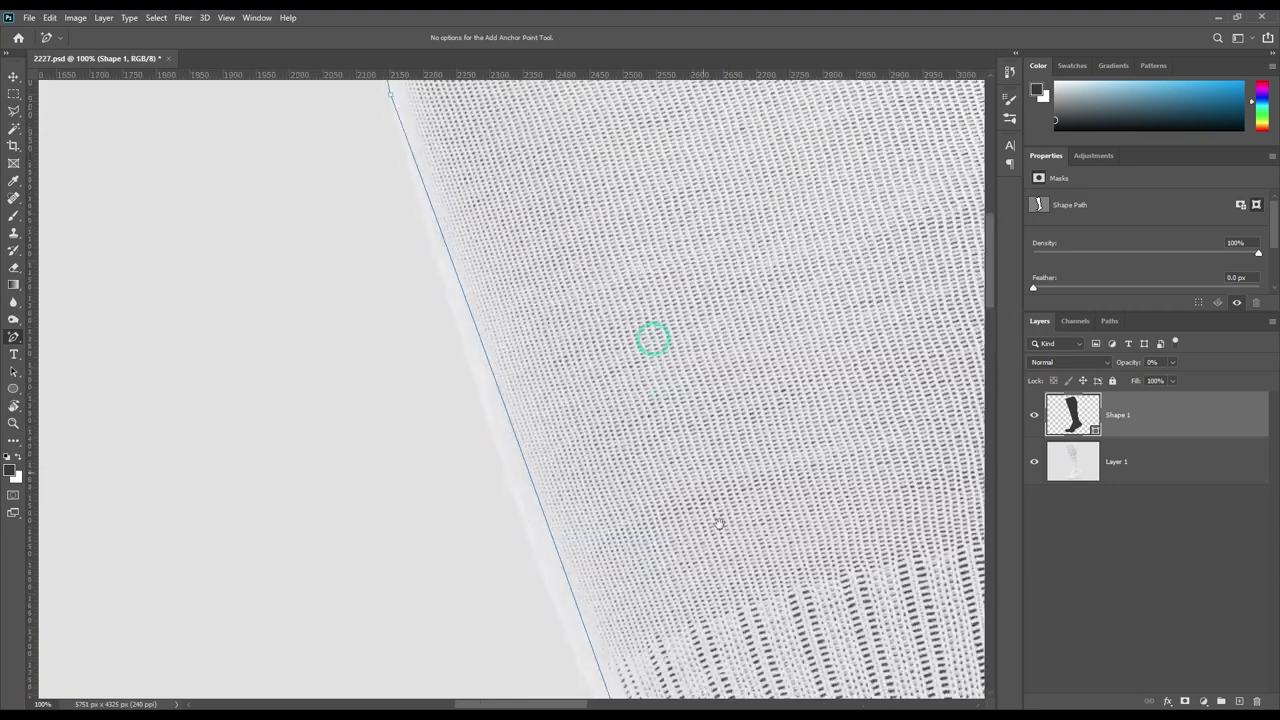
mouse_move(694, 557)
mouse_down()
mouse_move(616, 398)
mouse_move(518, 432)
mouse_up()
key(ctrl+0)
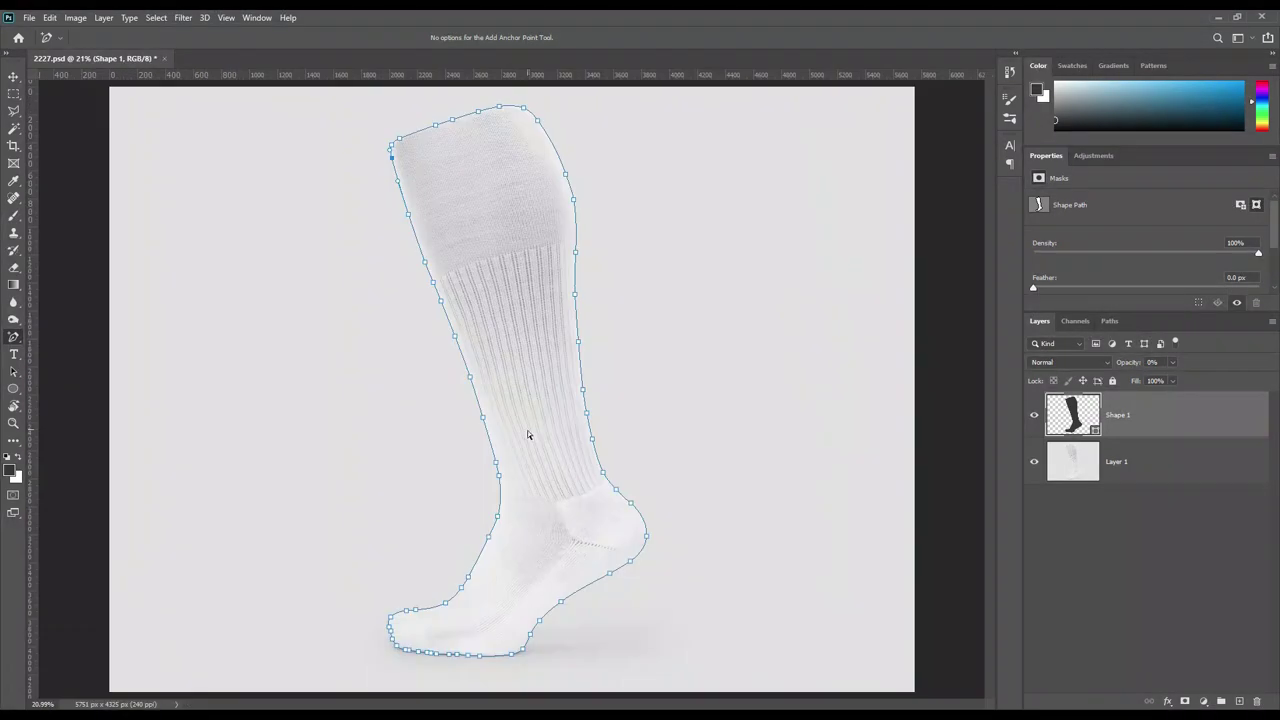
- Select Layer 1 and switch the Pen Tool back to plain path drawing
click(1152, 469)
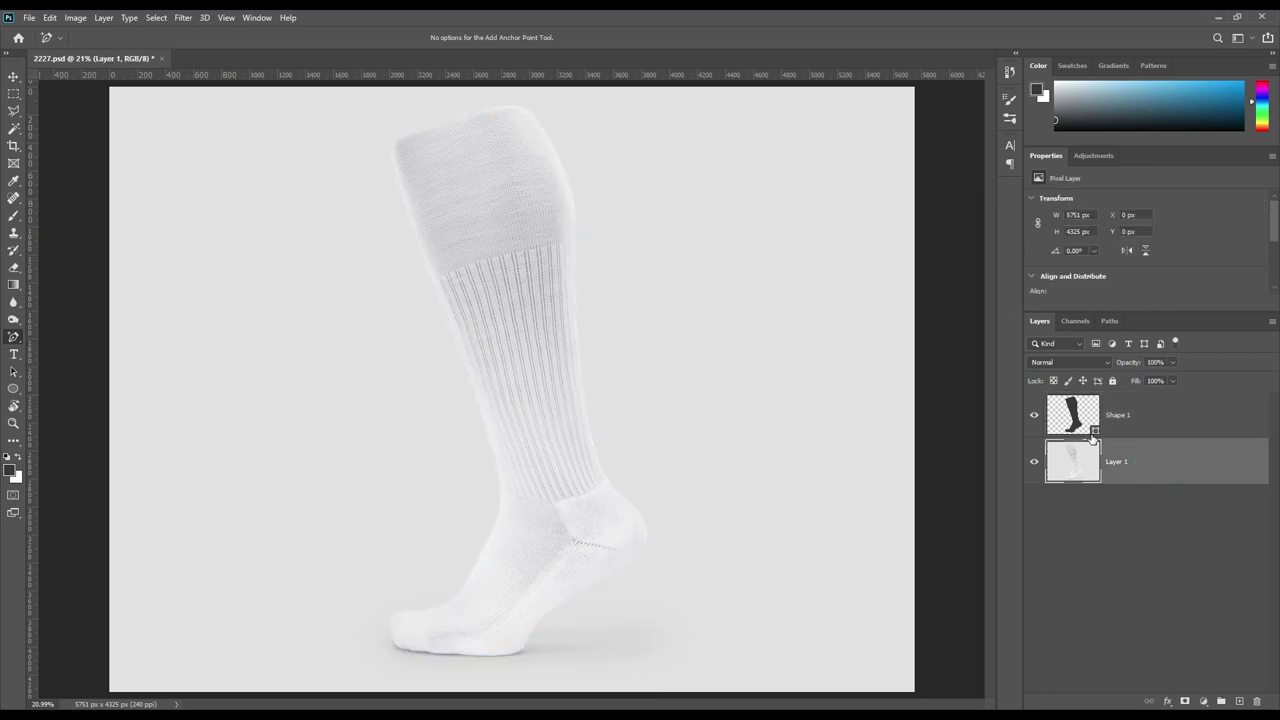
click(1157, 463)
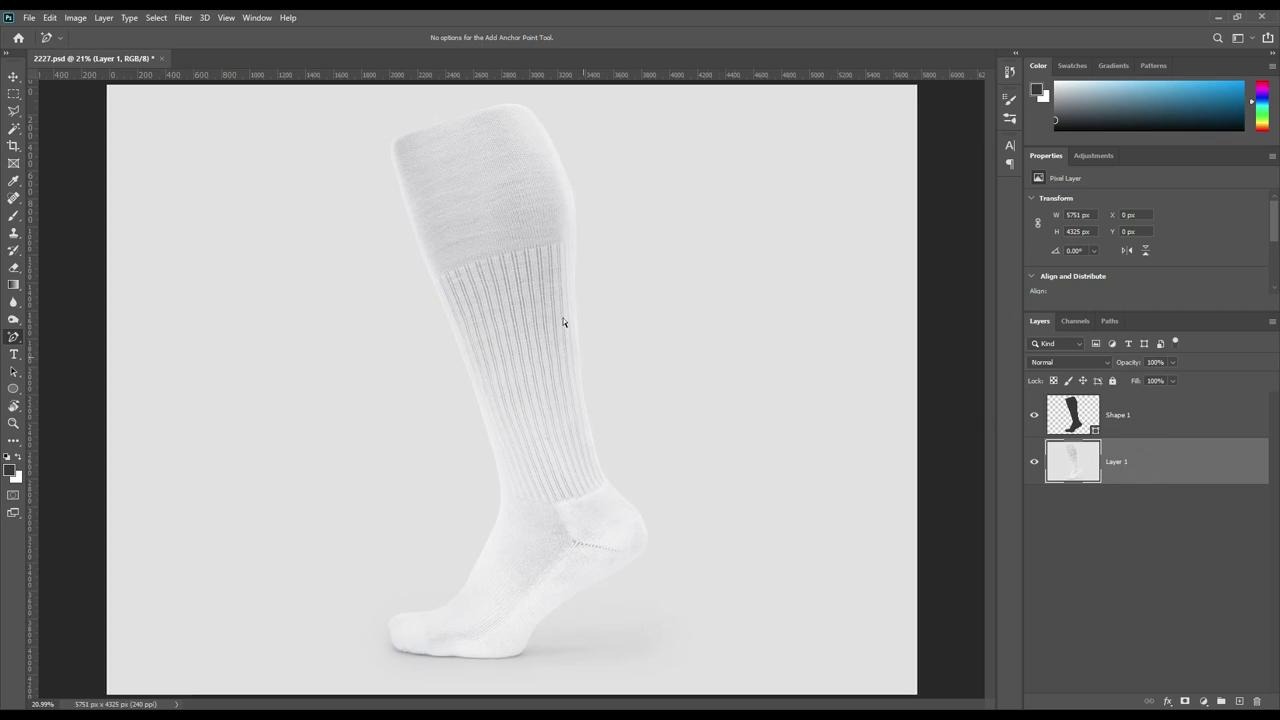
scroll(563, 322, up, 2)
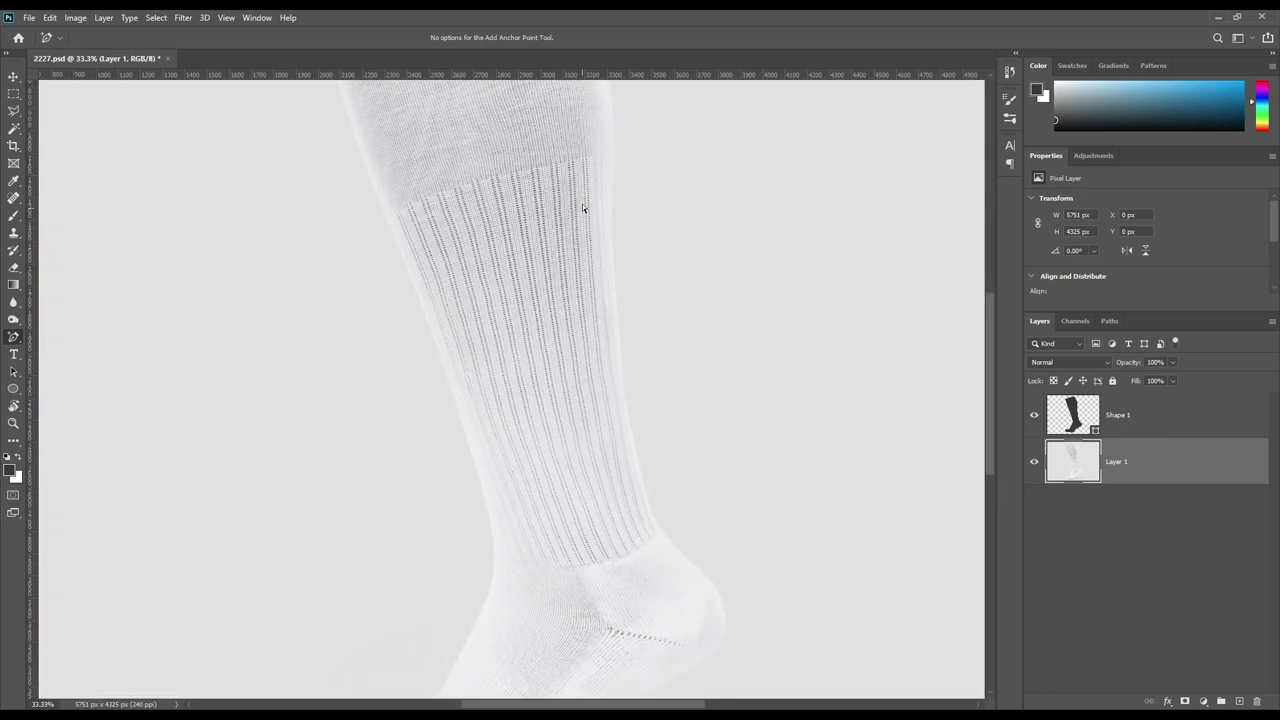
drag(582, 203, 615, 486)
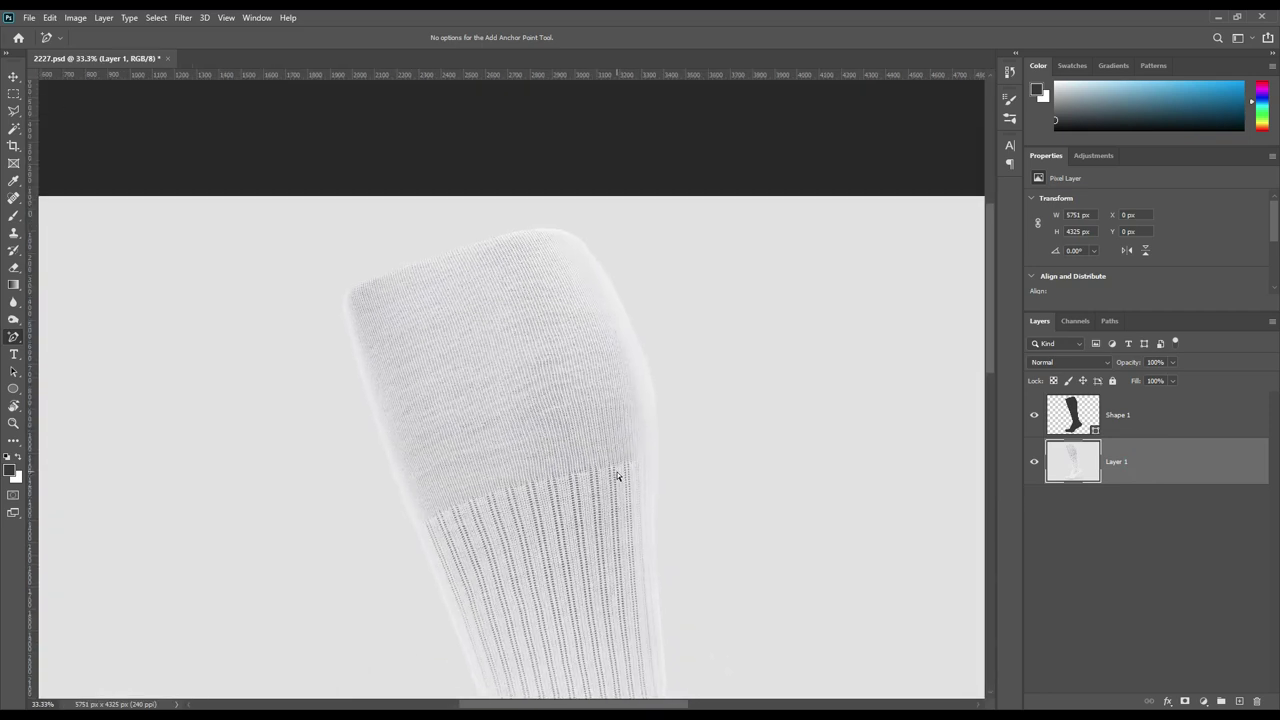
scroll(617, 477, up, 1)
right_click(14, 337)
click(58, 337)
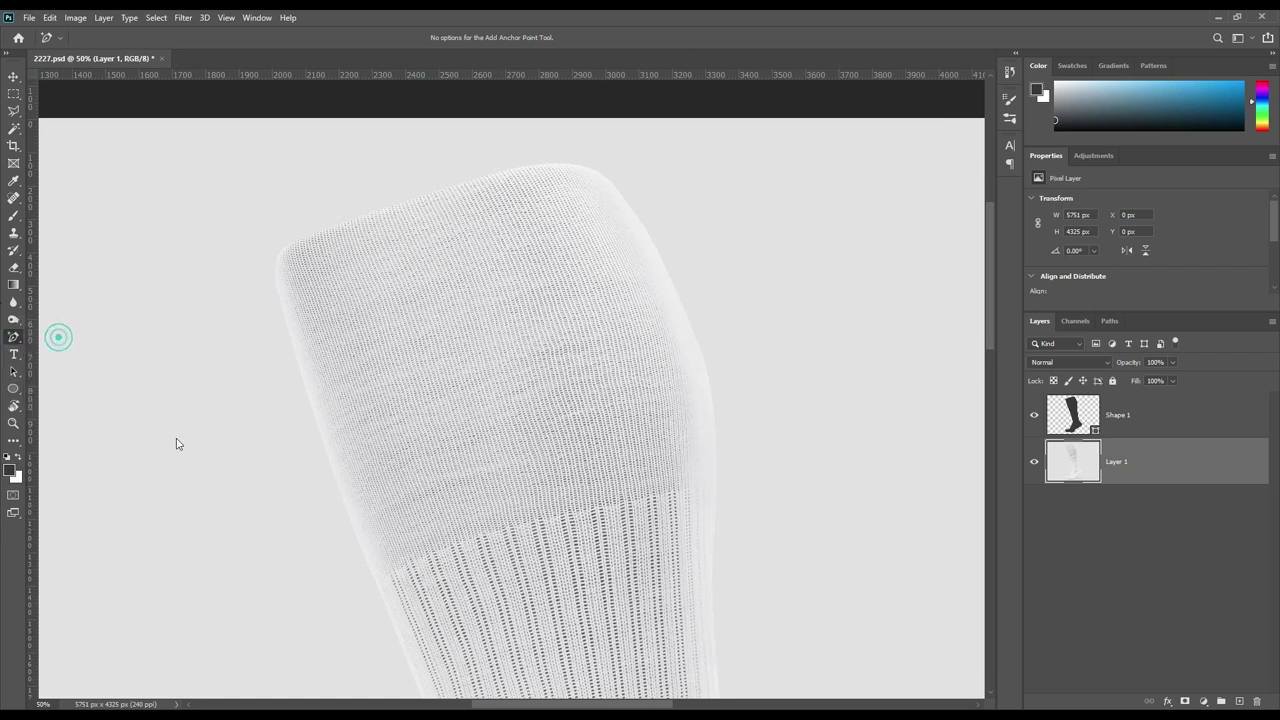
- Draw the Shape 2 outline around the sock's top cuff
click(372, 587)
click(718, 489)
click(684, 172)
click(315, 173)
click(287, 587)
click(372, 587)
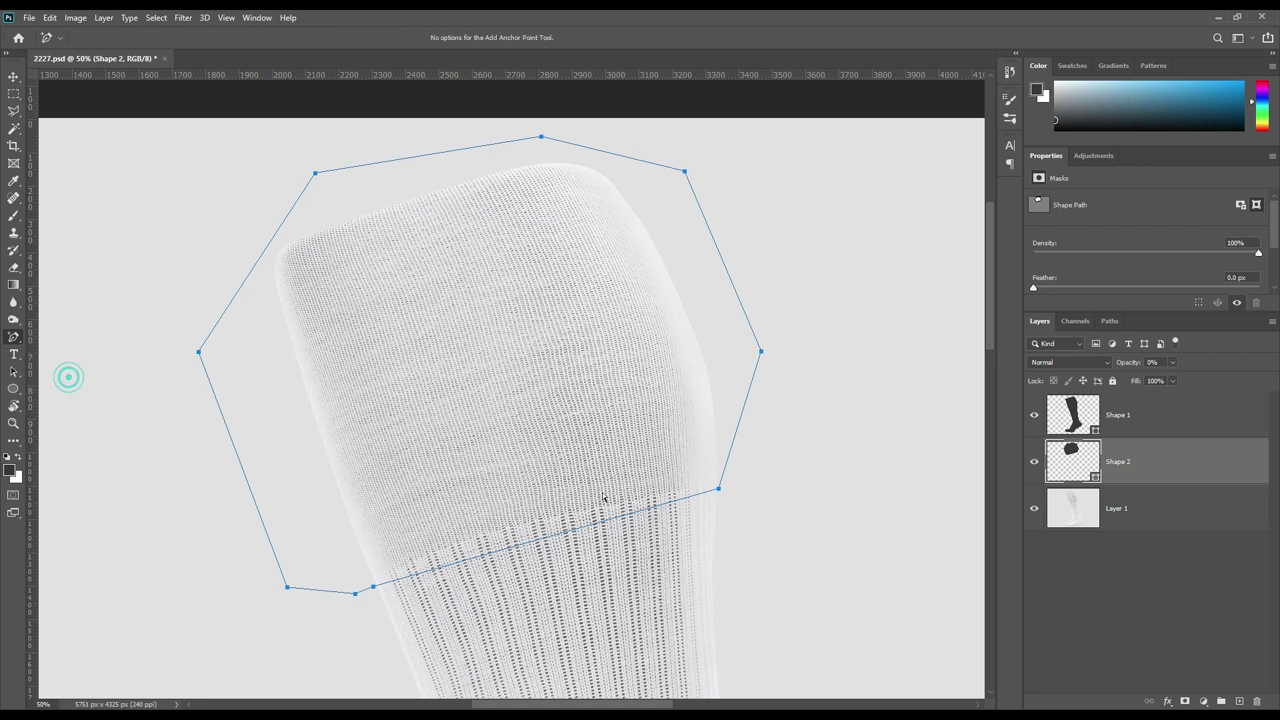
- Draw Shape 3 around the ribbed leg at 0% opacity, curving its ankle edge
scroll(700, 510, down, 5)
scroll(817, 534, down, 3)
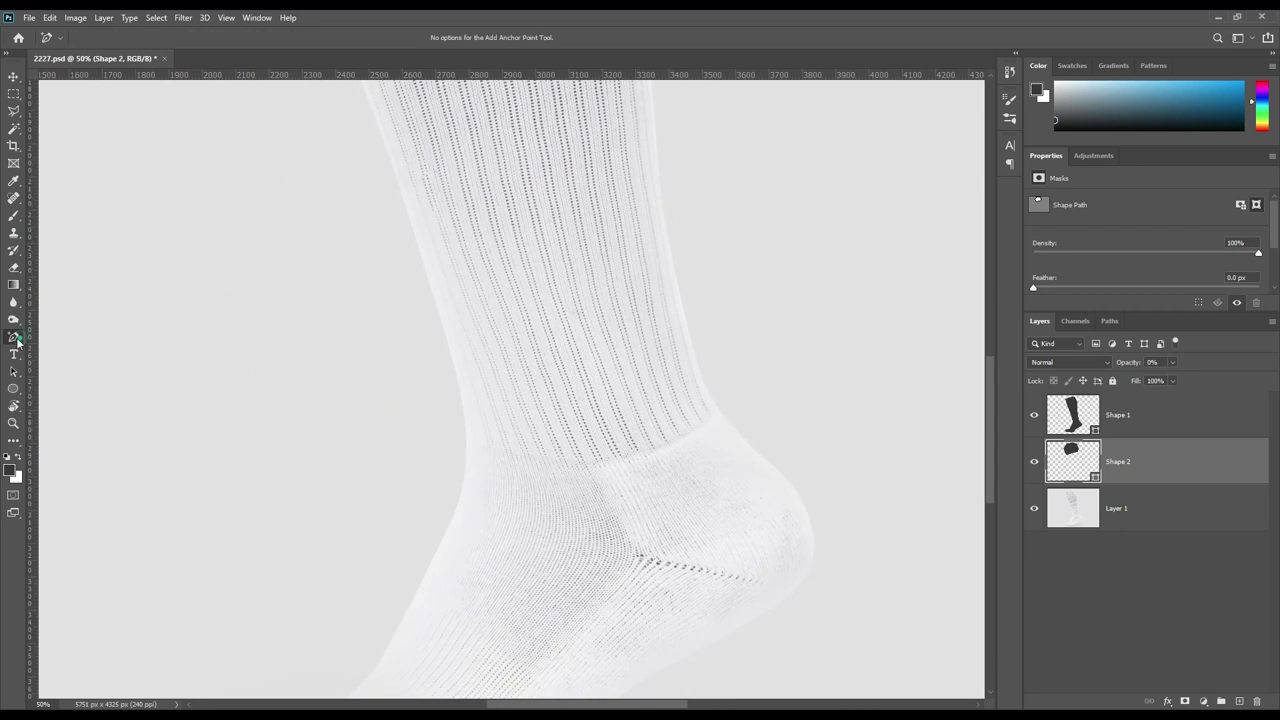
click(17, 343)
click(457, 437)
click(714, 417)
click(720, 229)
scroll(720, 229, up, 3)
key(0)
key(0)
mouse_move(646, 461)
mouse_down()
mouse_move(657, 500)
mouse_move(594, 517)
mouse_move(649, 500)
mouse_up()
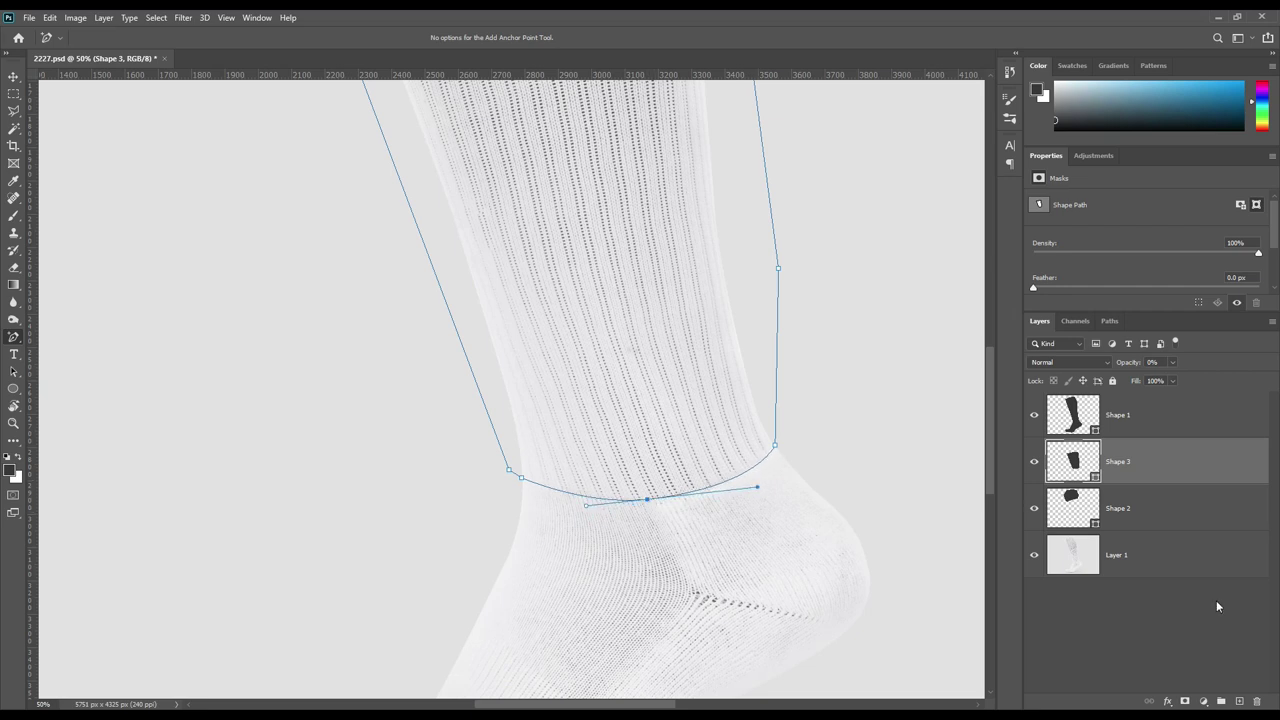
click(1217, 606)
key(ctrl+0)
click(1129, 553)
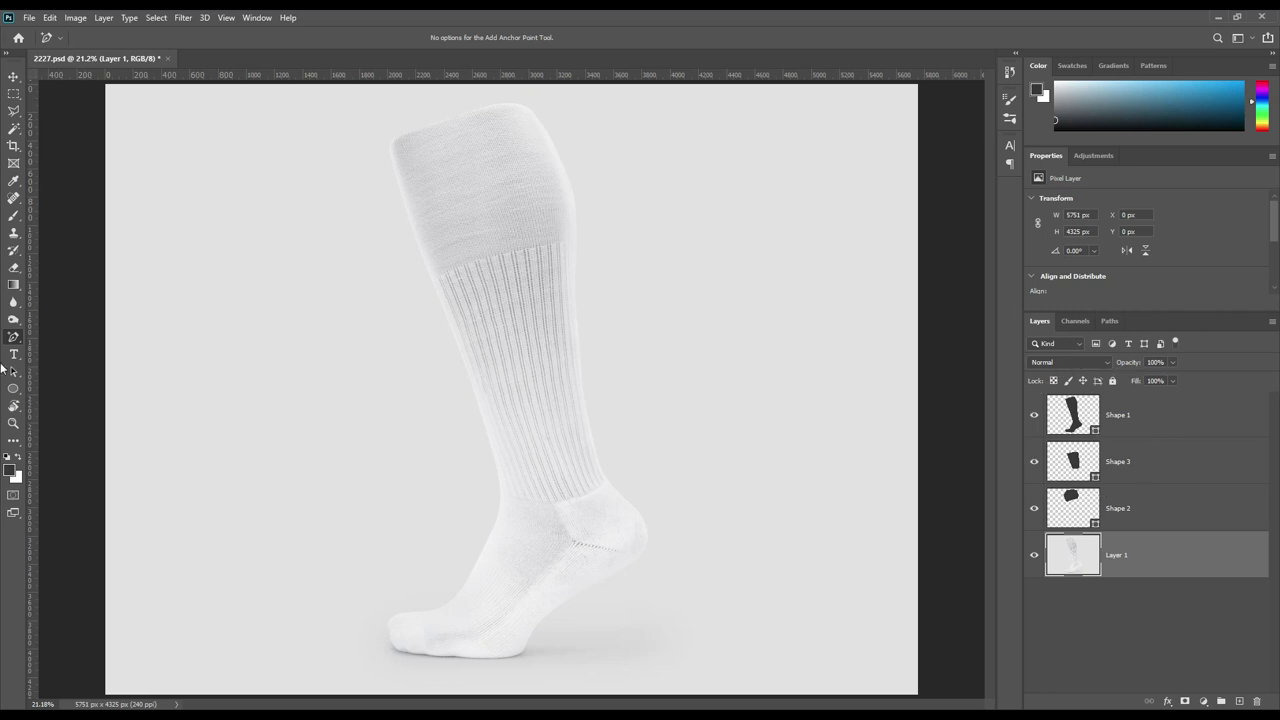
- Draw a rectangle over the sock's upper leg with the Rectangle Tool
click(13, 388)
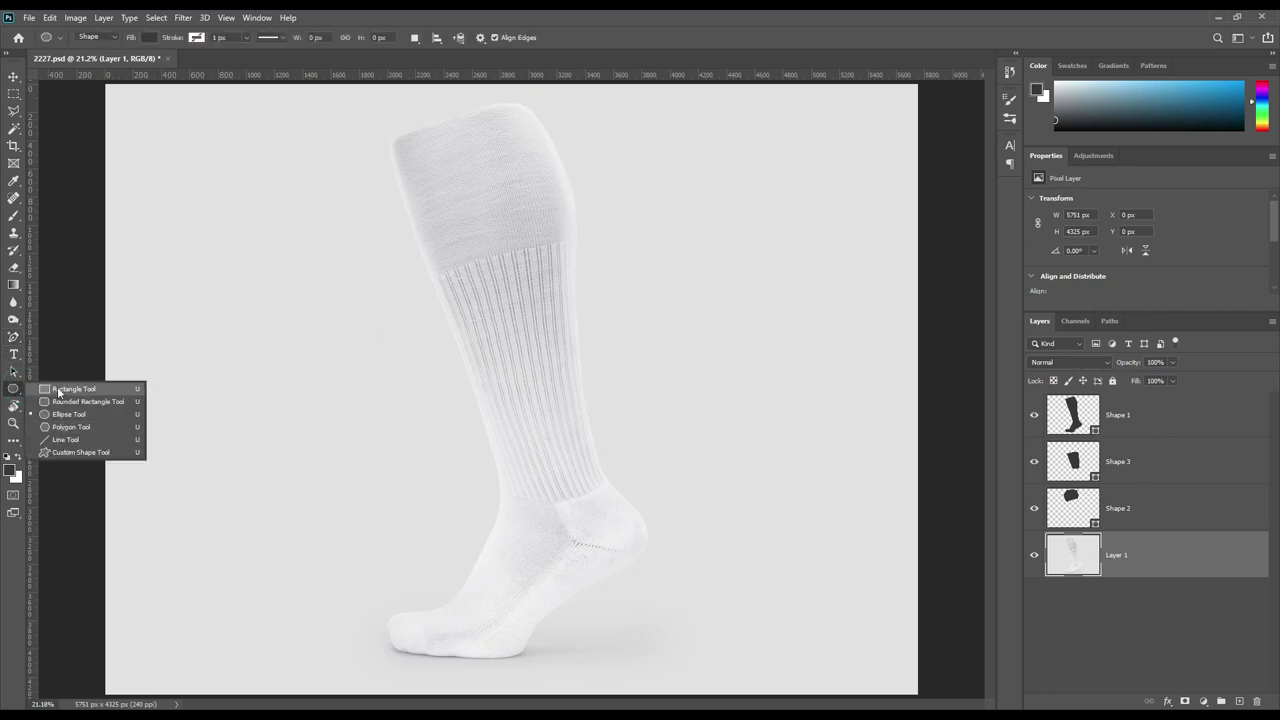
click(58, 389)
drag(316, 219, 512, 419)
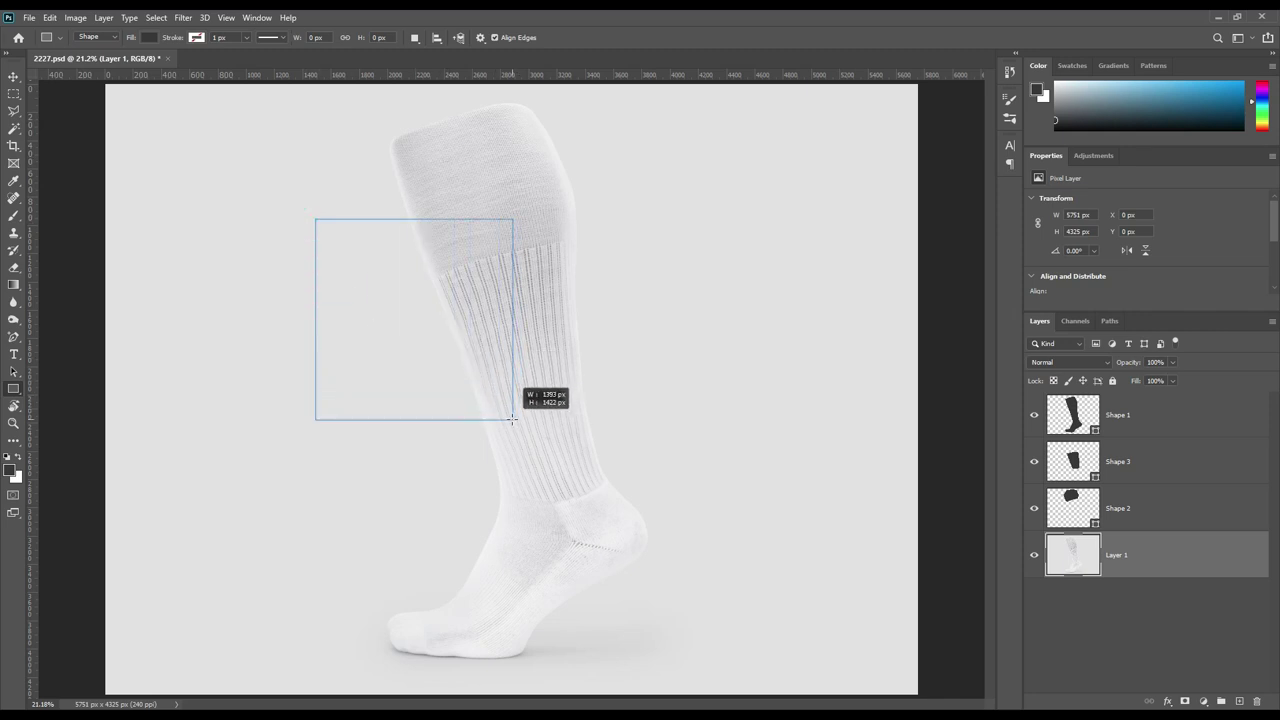
drag(512, 419, 537, 401)
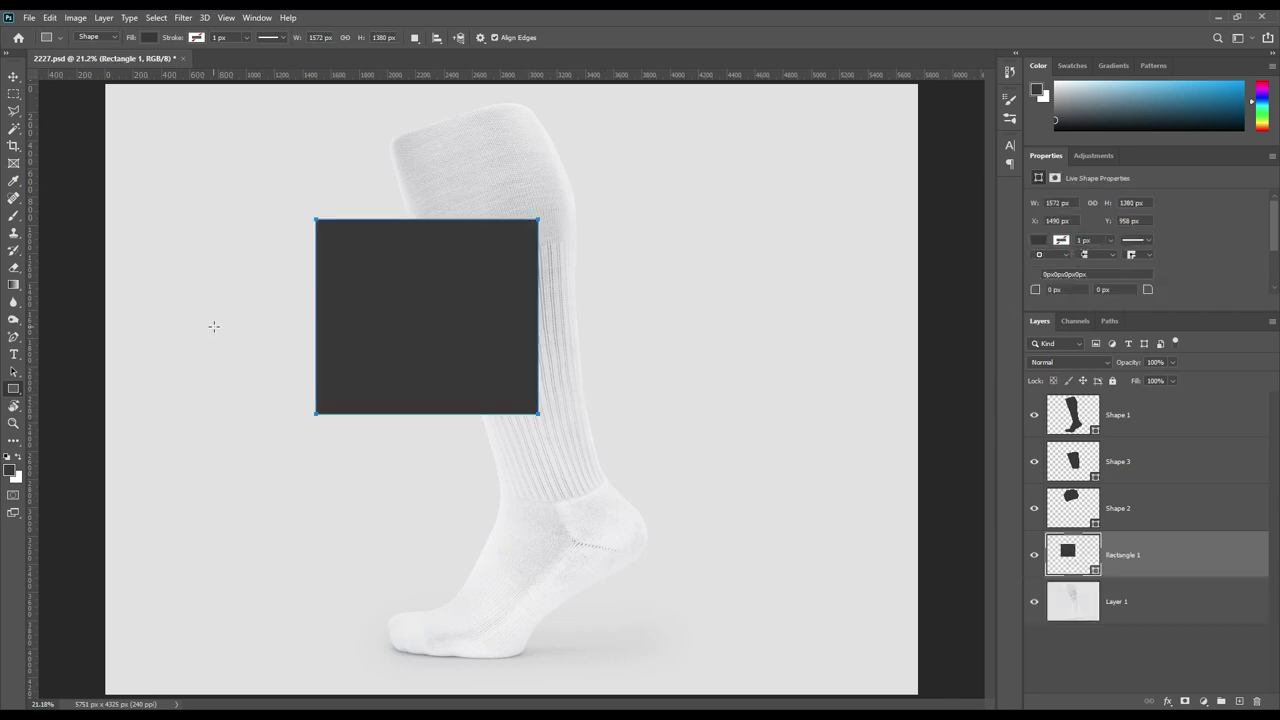
- Fill Rectangle 1 with yellow #fac407 in the Color Picker
double_click(1093, 572)
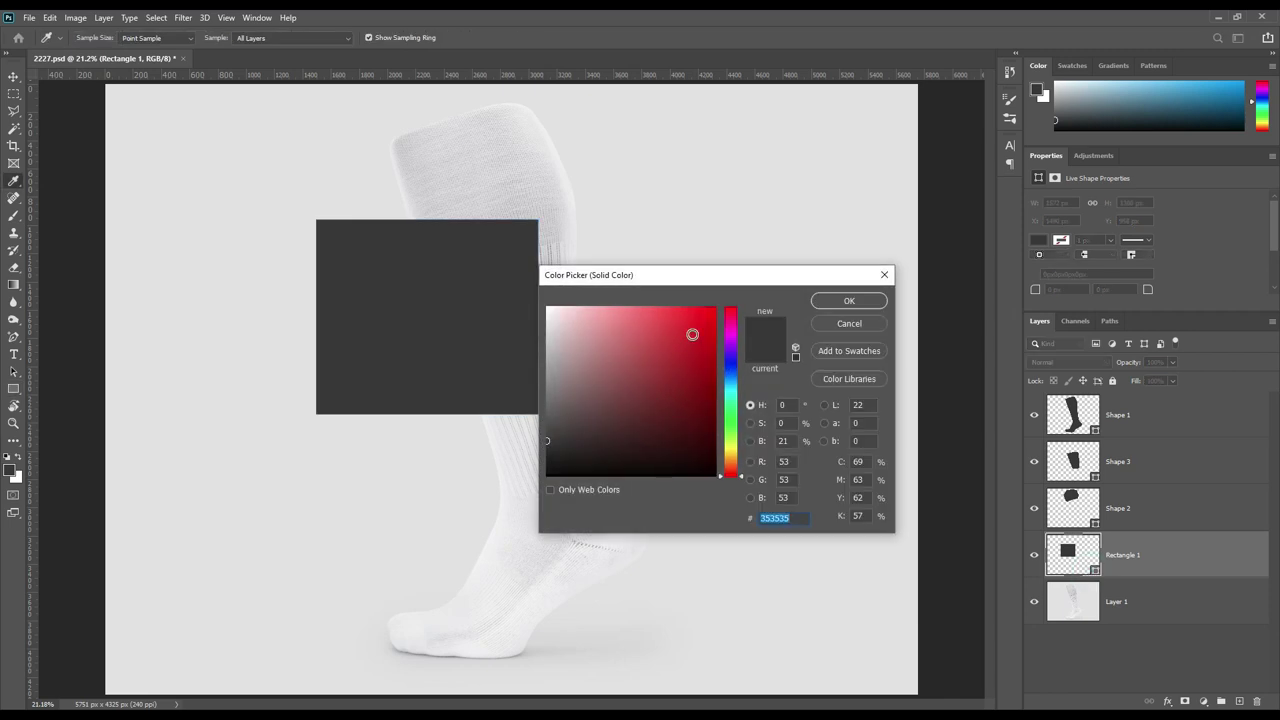
text(fa0707)
drag(731, 481, 731, 456)
click(845, 301)
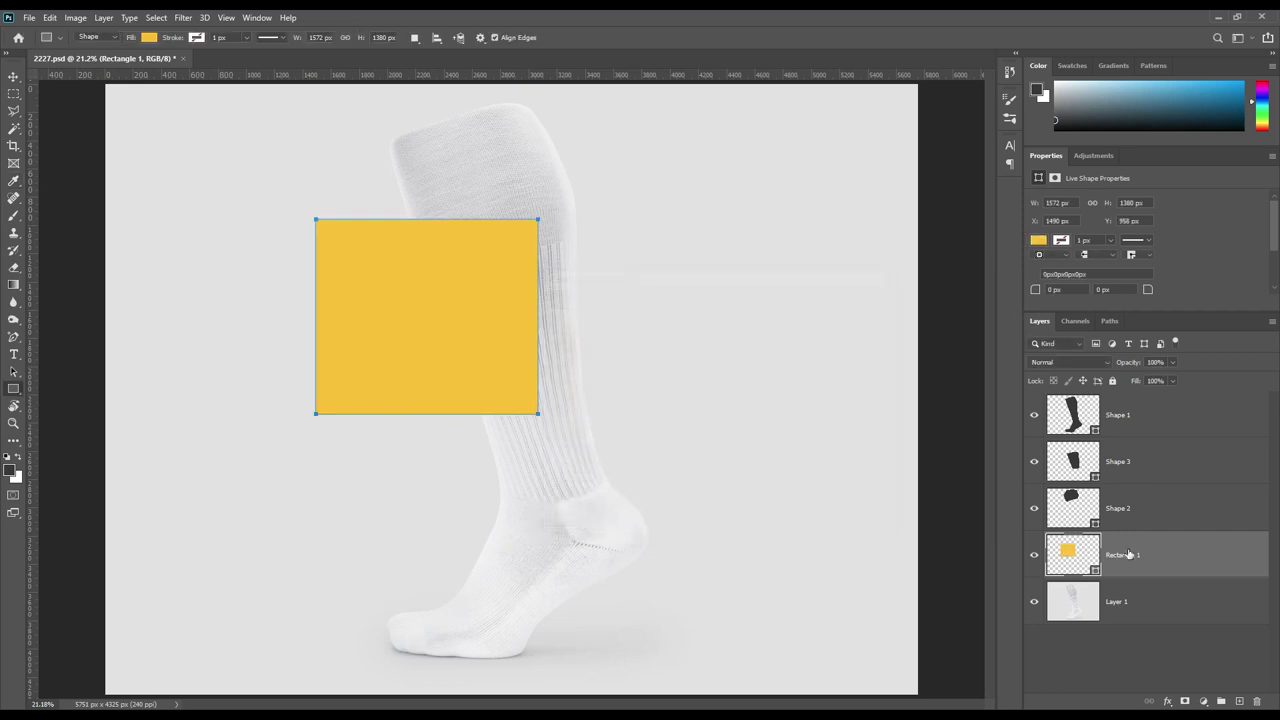
- Convert Rectangle 1 to a smart object and group Shapes 1, 2 and 3
right_click(1190, 560)
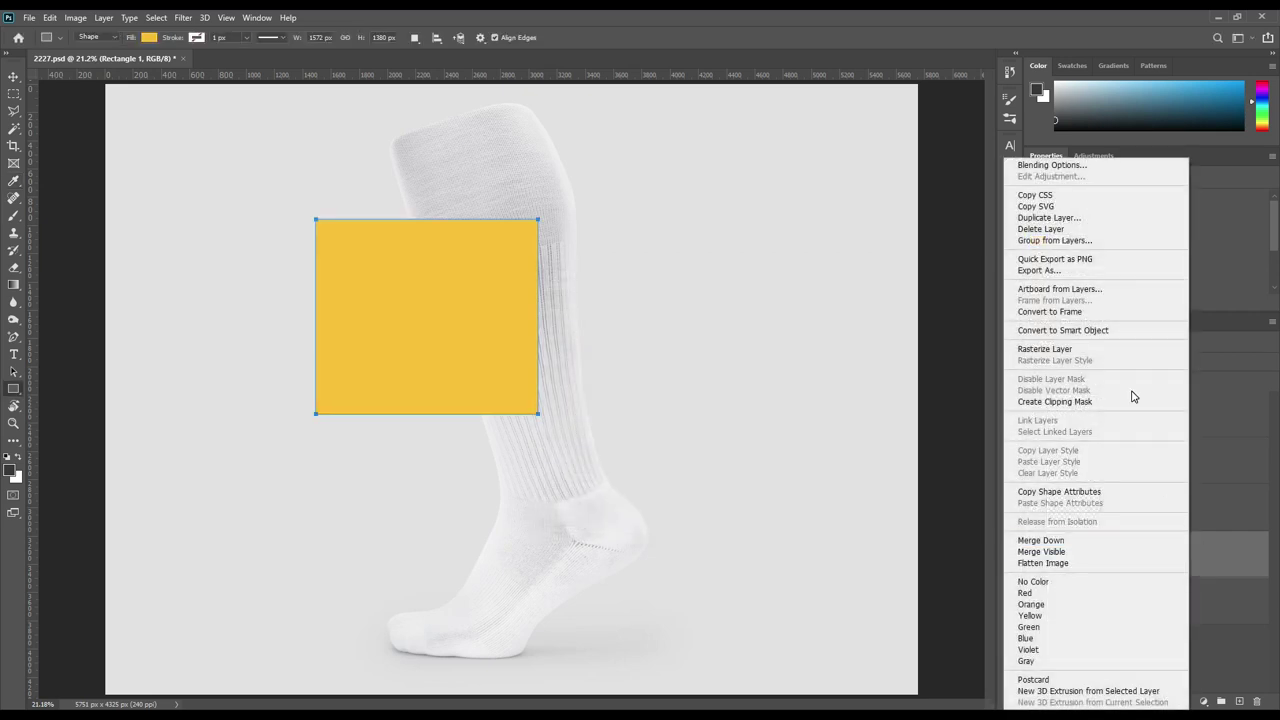
click(1107, 330)
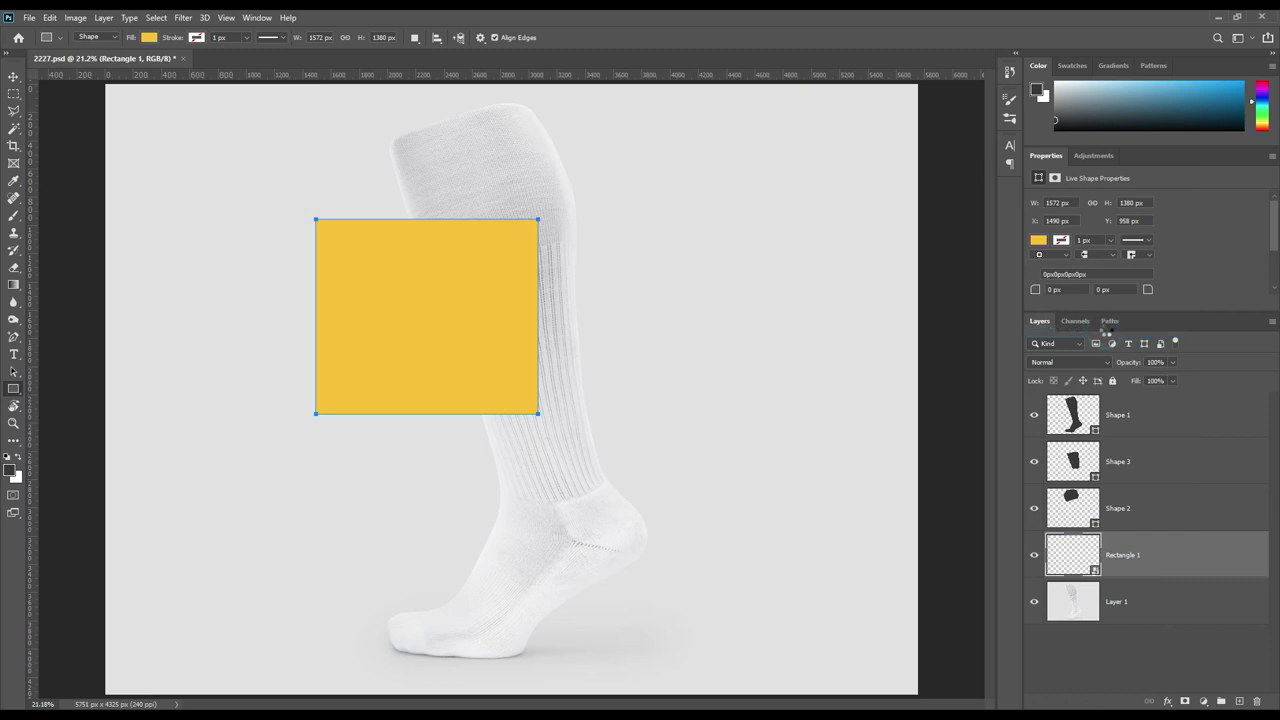
click(1140, 512)
shift+click(1143, 414)
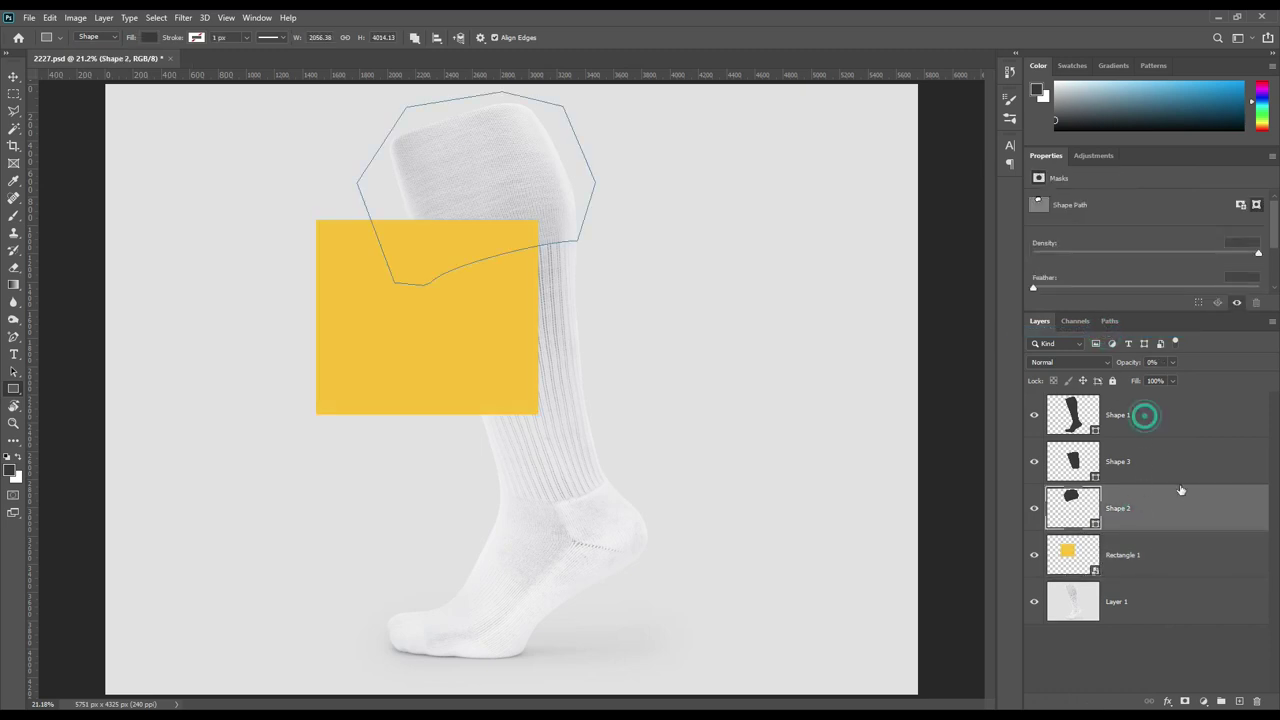
drag(1178, 512, 1220, 701)
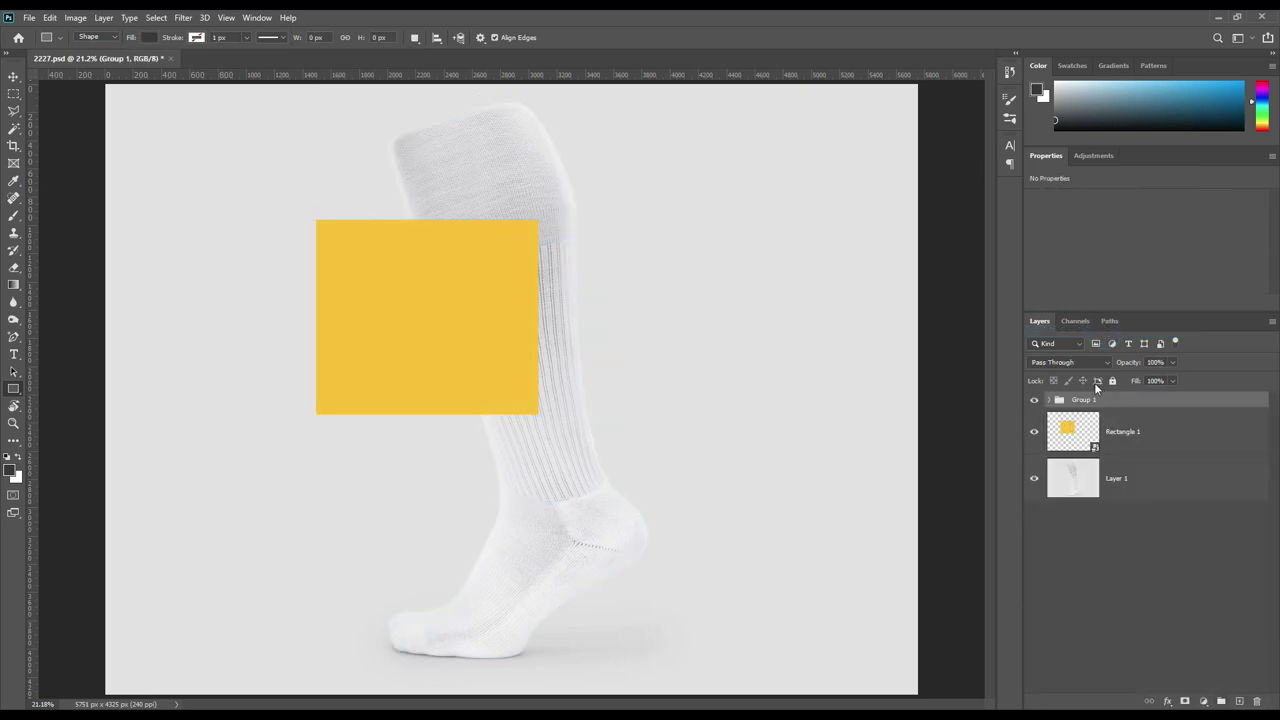
- Rename the group 'Object ID', hide it, and reselect Rectangle 1
double_click(1085, 400)
text(D)
key(Return)
click(1034, 399)
click(1122, 435)
- Set Rectangle 1 to 61% opacity, rotate it about -14° and move it over the sock top
drag(1132, 367, 1103, 370)
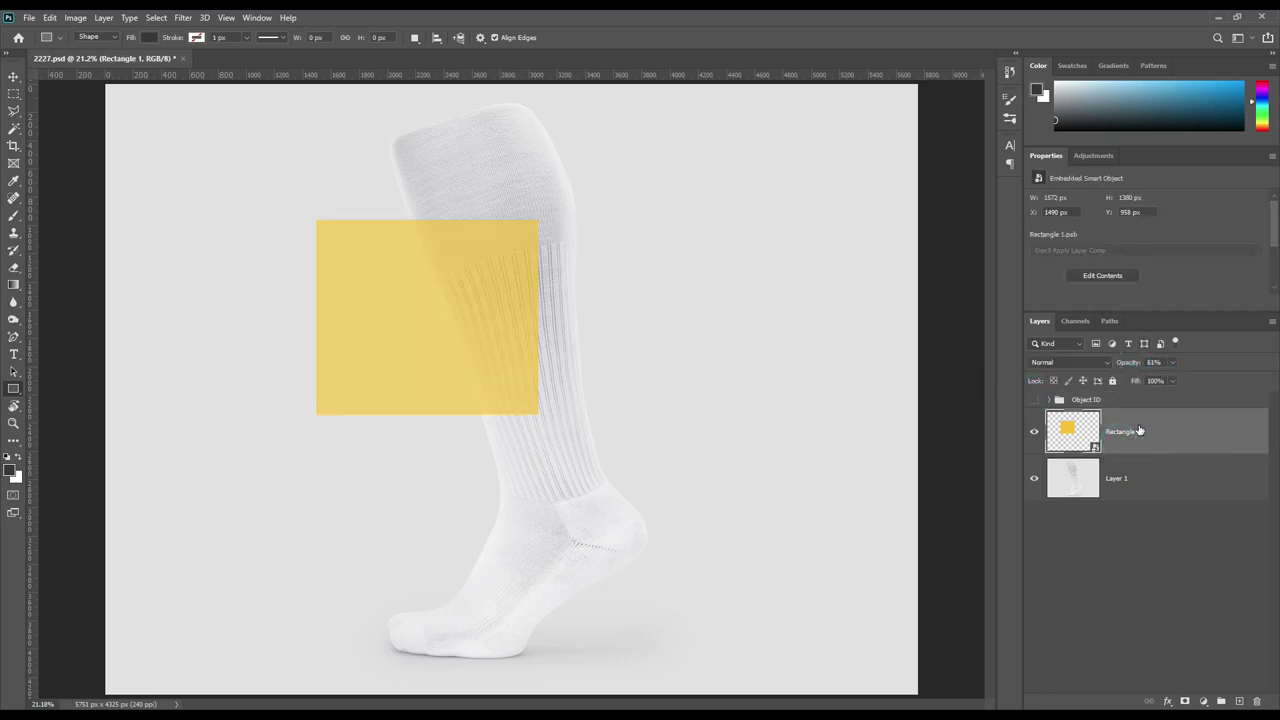
key(ctrl+t)
drag(557, 437, 587, 409)
drag(486, 332, 526, 211)
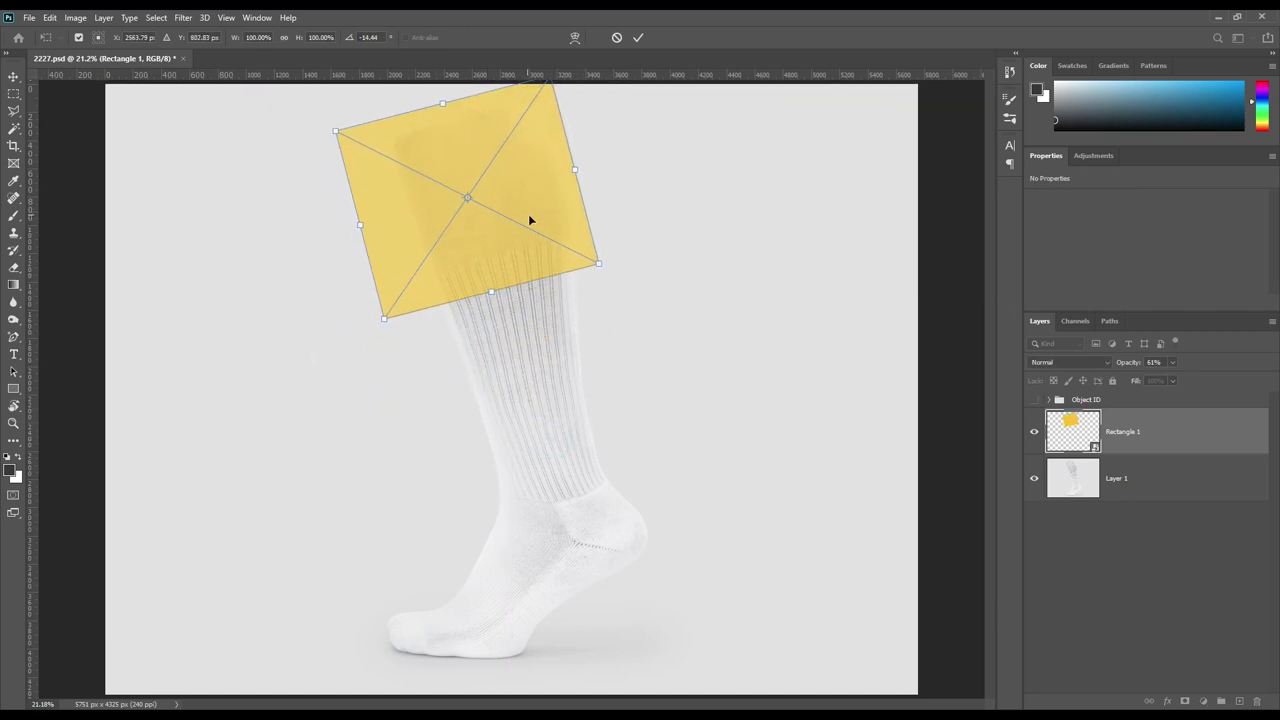
- Apply an Arch warp with a -11.1% bend to the yellow square and commit it
right_click(491, 207)
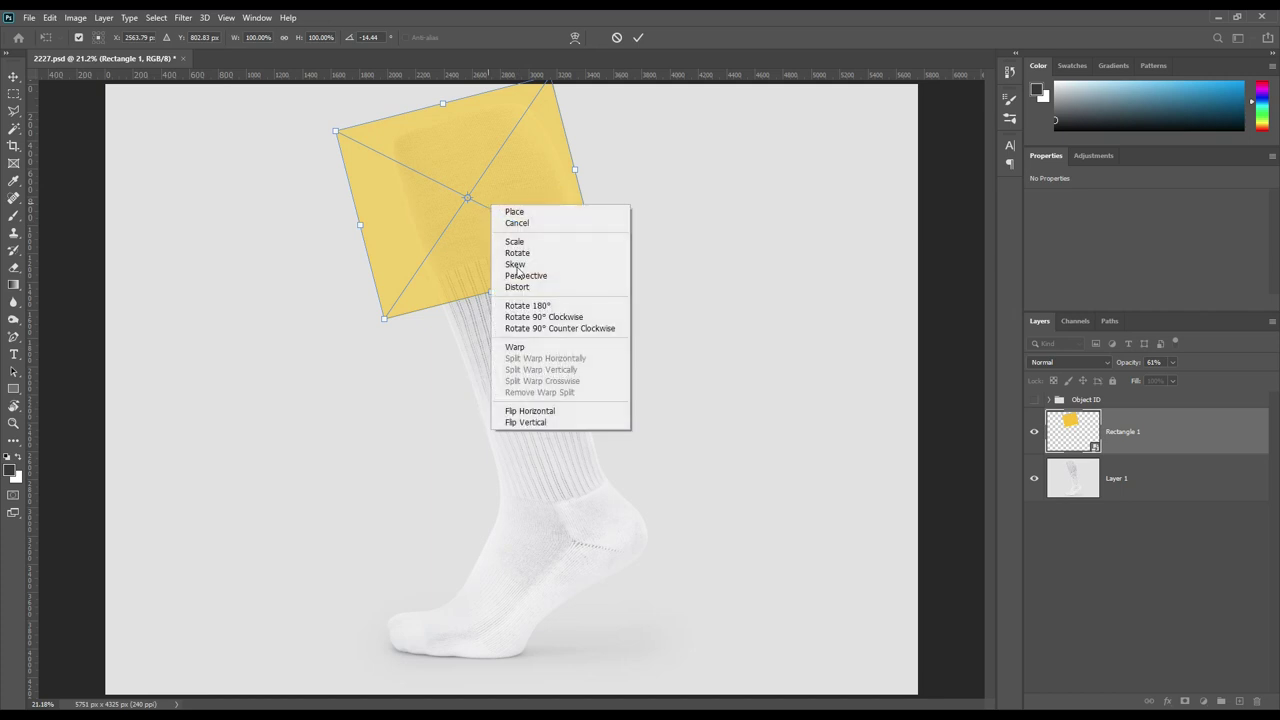
click(533, 347)
click(669, 184)
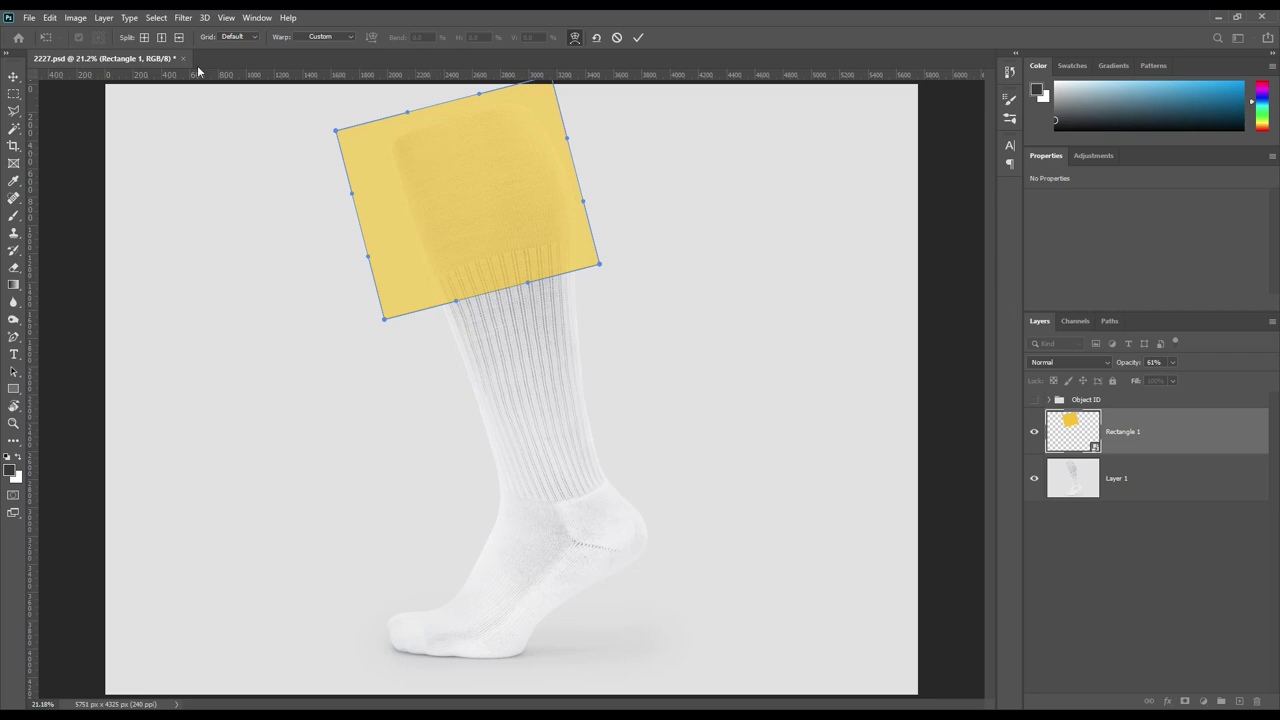
click(297, 38)
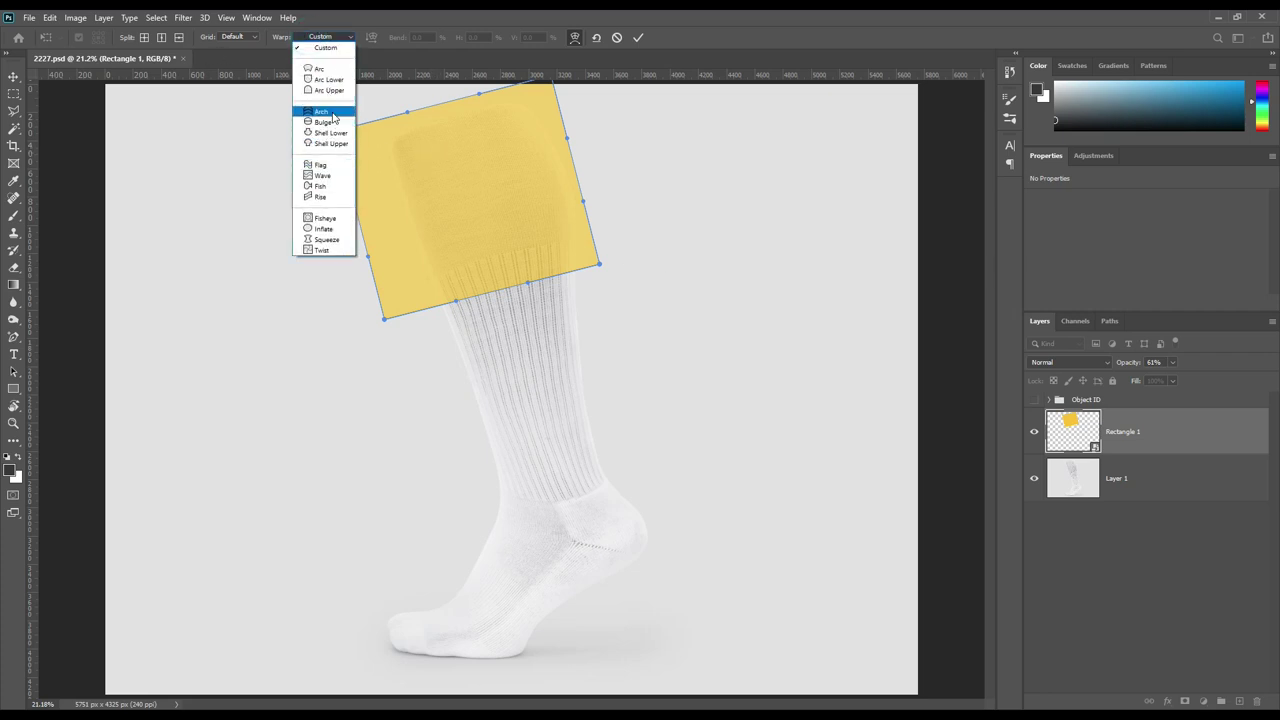
click(320, 117)
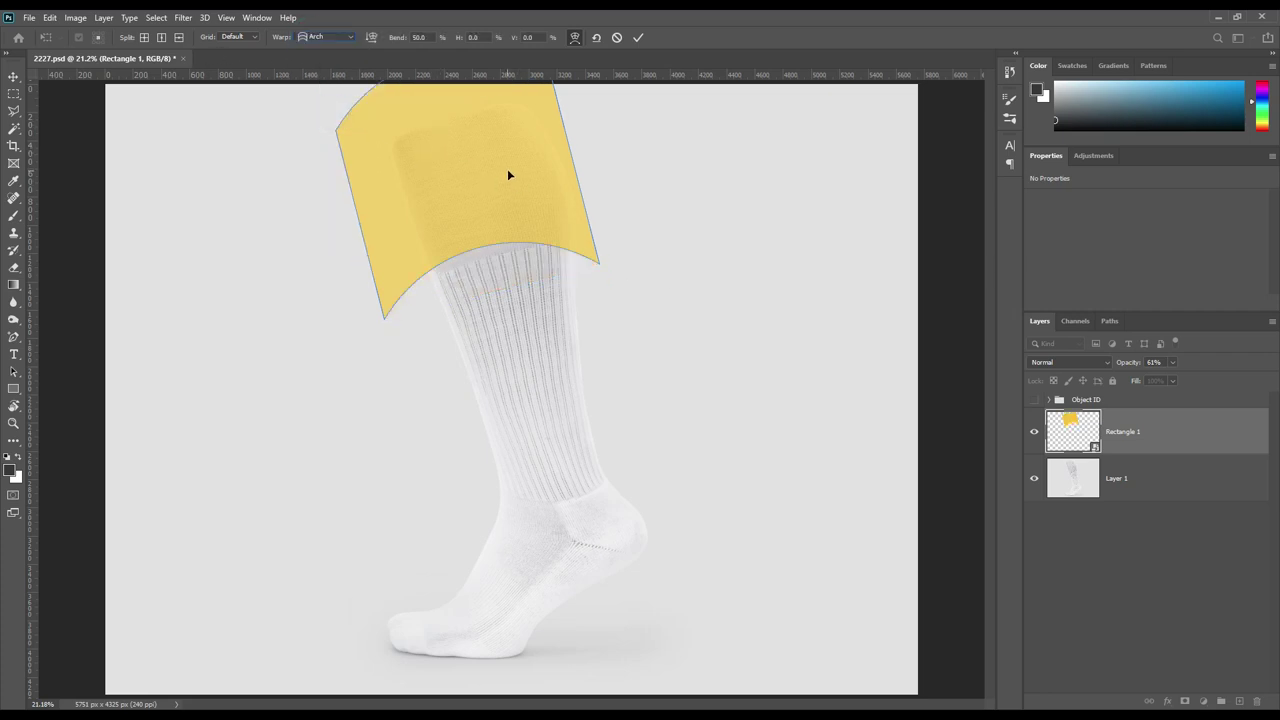
key(ctrl+minus)
drag(449, 129, 454, 173)
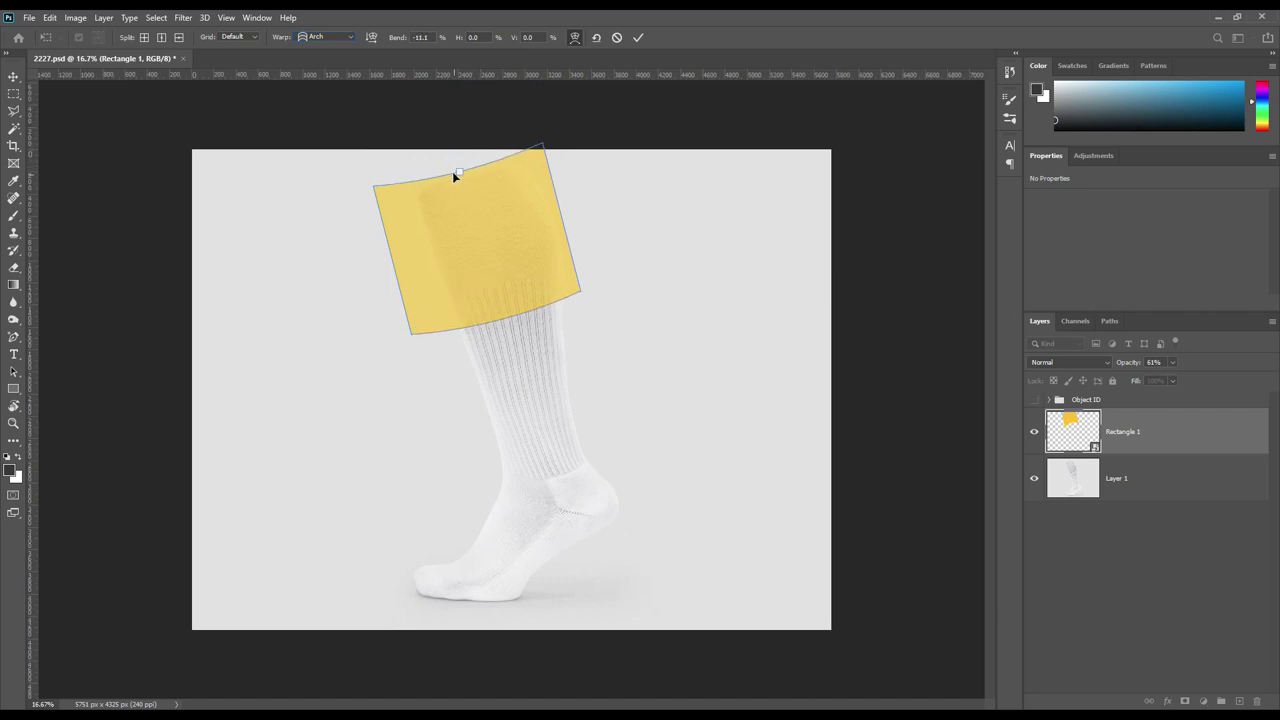
click(638, 37)
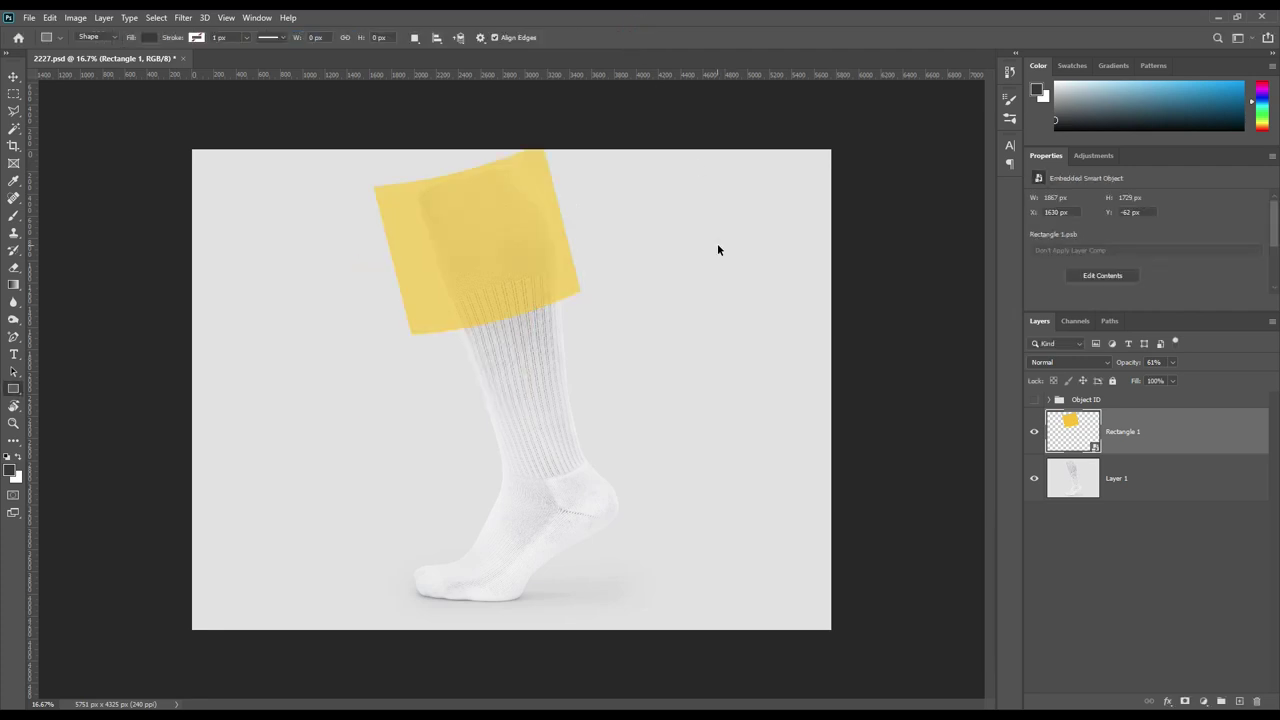
- Shrink the yellow shape to about 87% and nudge it up and left
key(ctrl+t)
drag(415, 345, 443, 326)
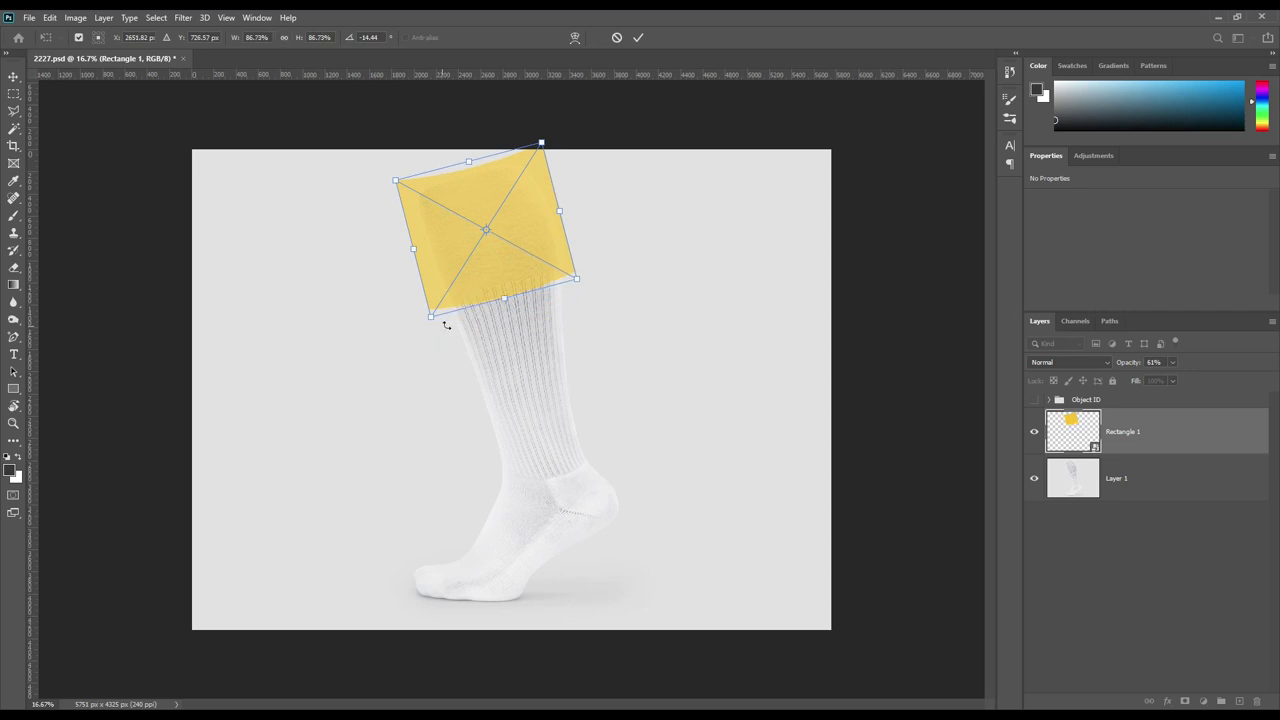
drag(507, 284, 505, 282)
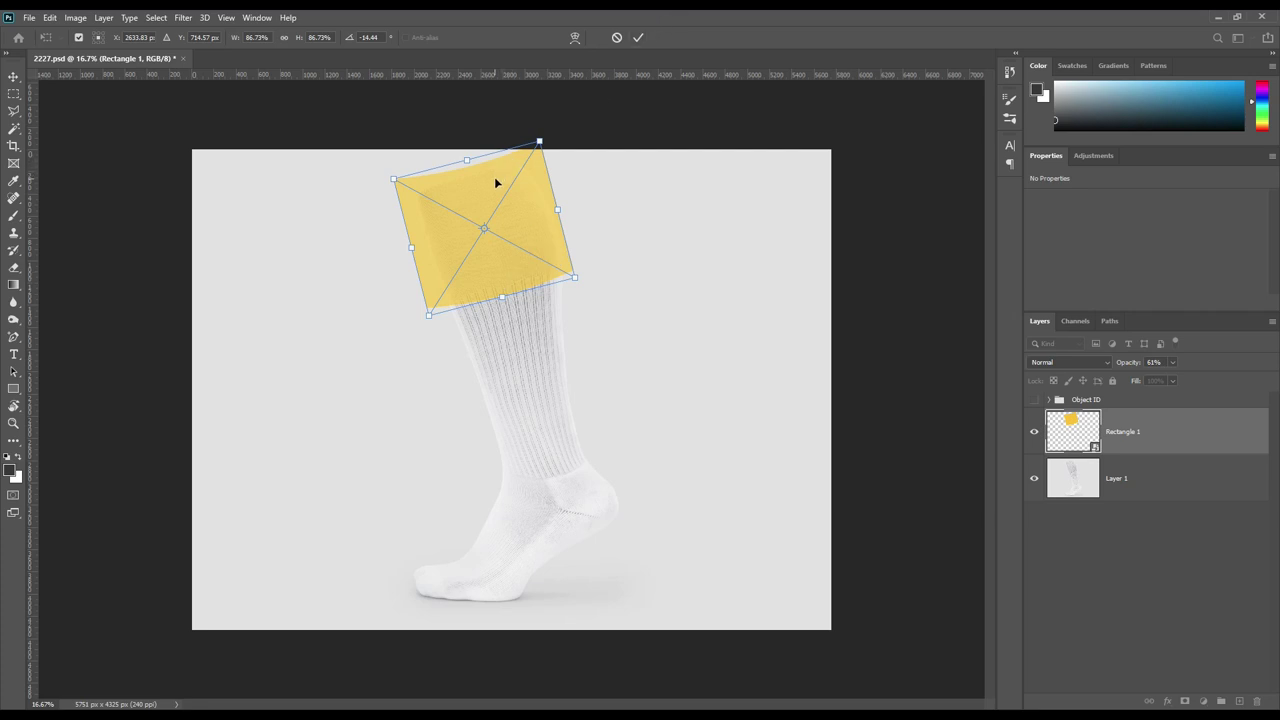
click(639, 38)
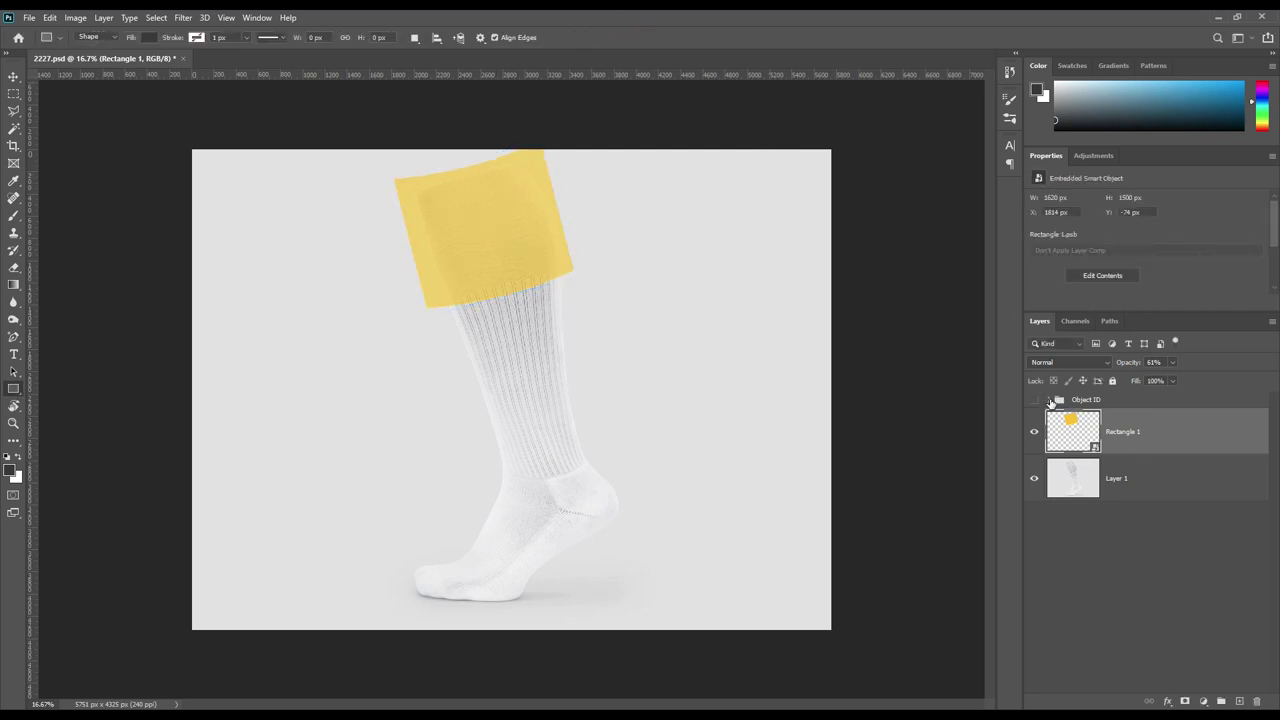
- Set Rectangle 1 to 100% opacity and mask it to the Shape 1 sock outline
click(1050, 400)
drag(1129, 362, 1243, 454)
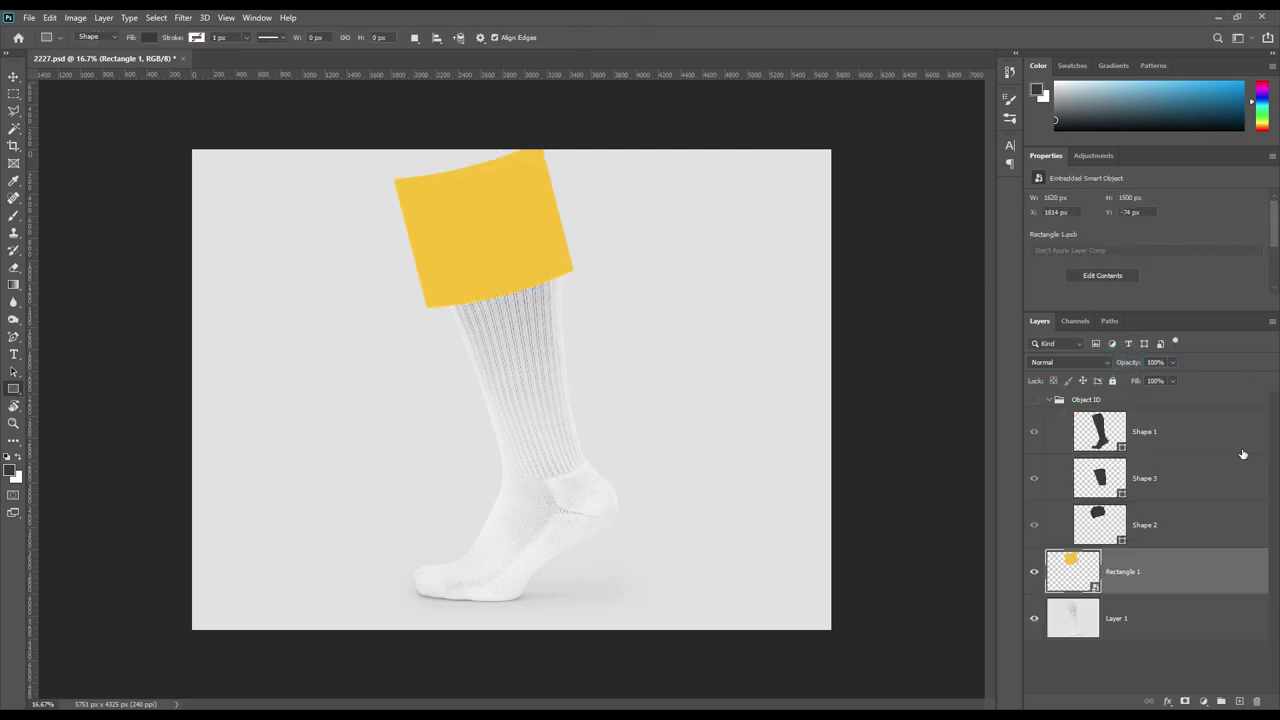
ctrl+click(1120, 450)
click(1185, 701)
- Fill the mask black using the cuff-area selection, deselect, and collapse the Object ID group
ctrl+click(1088, 566)
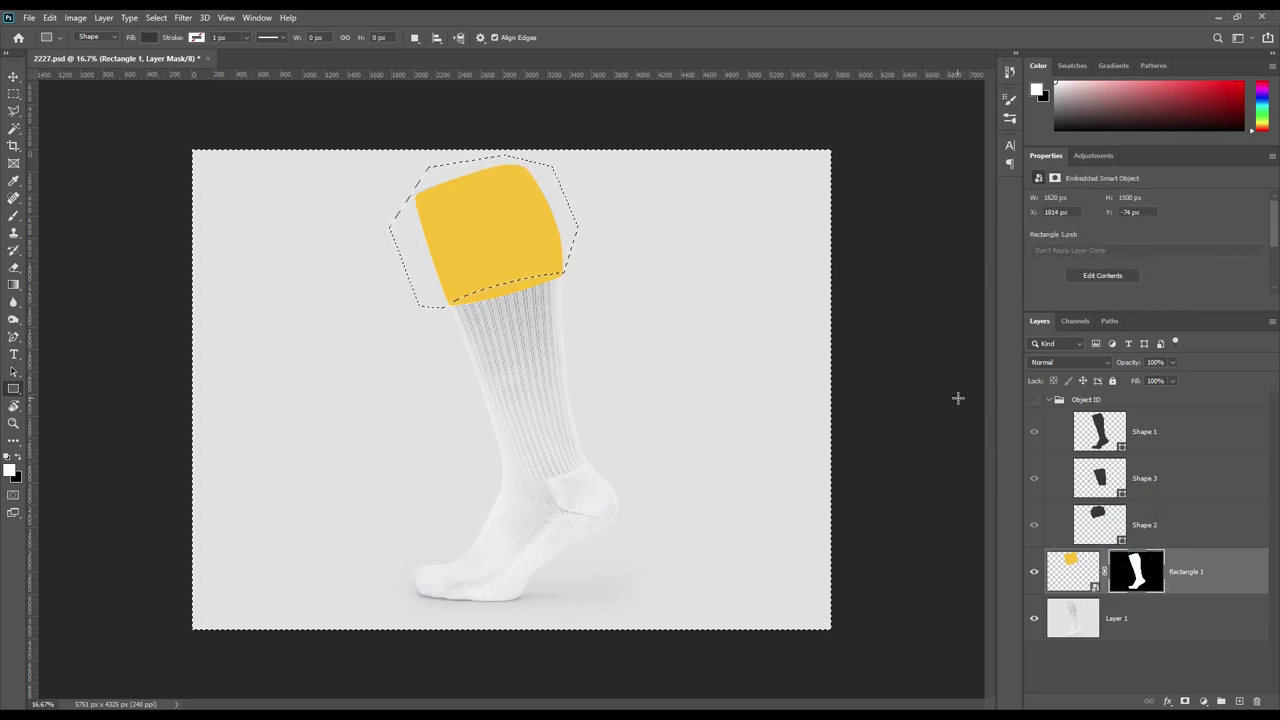
click(1140, 572)
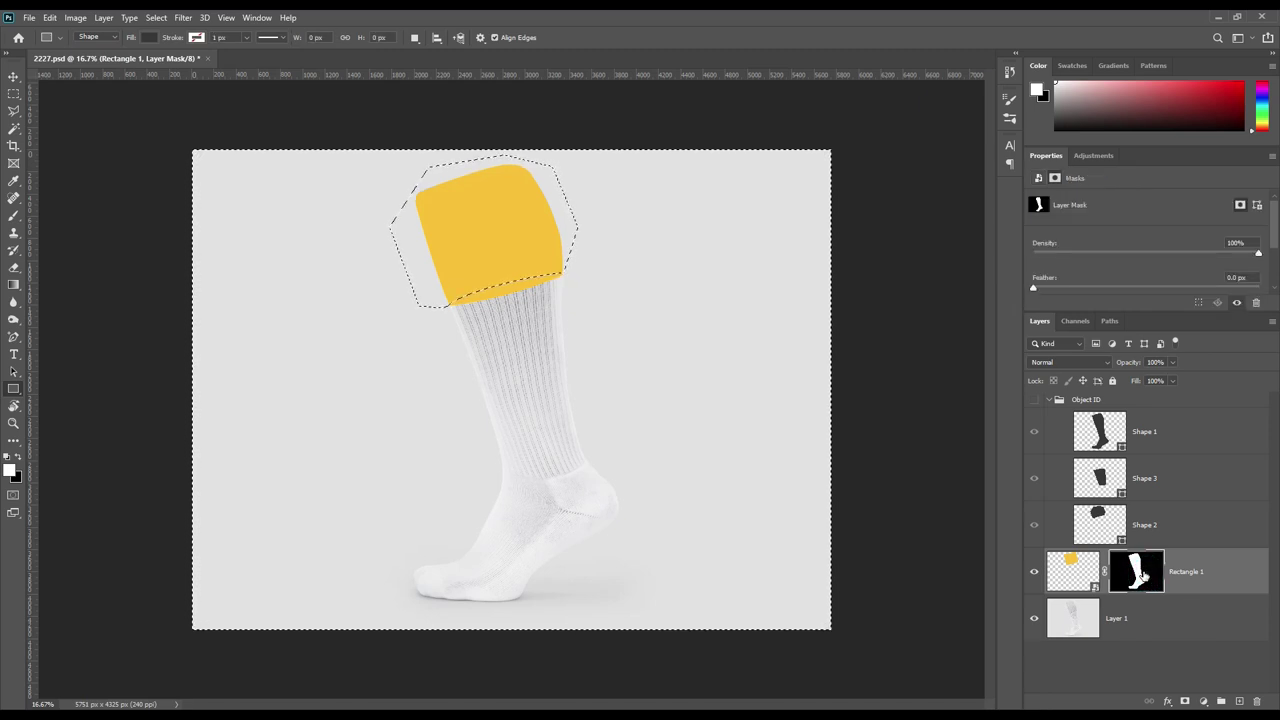
key(alt+BackSpace)
key(ctrl+d)
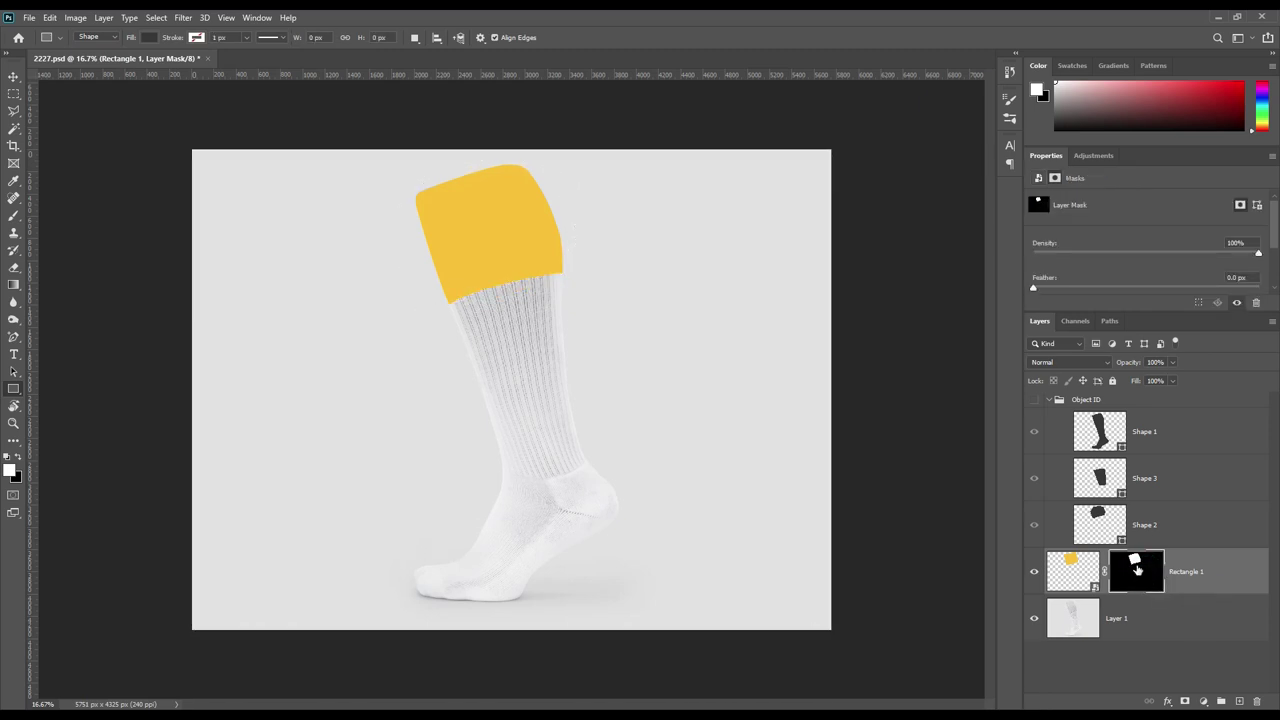
right_click(17, 391)
click(60, 383)
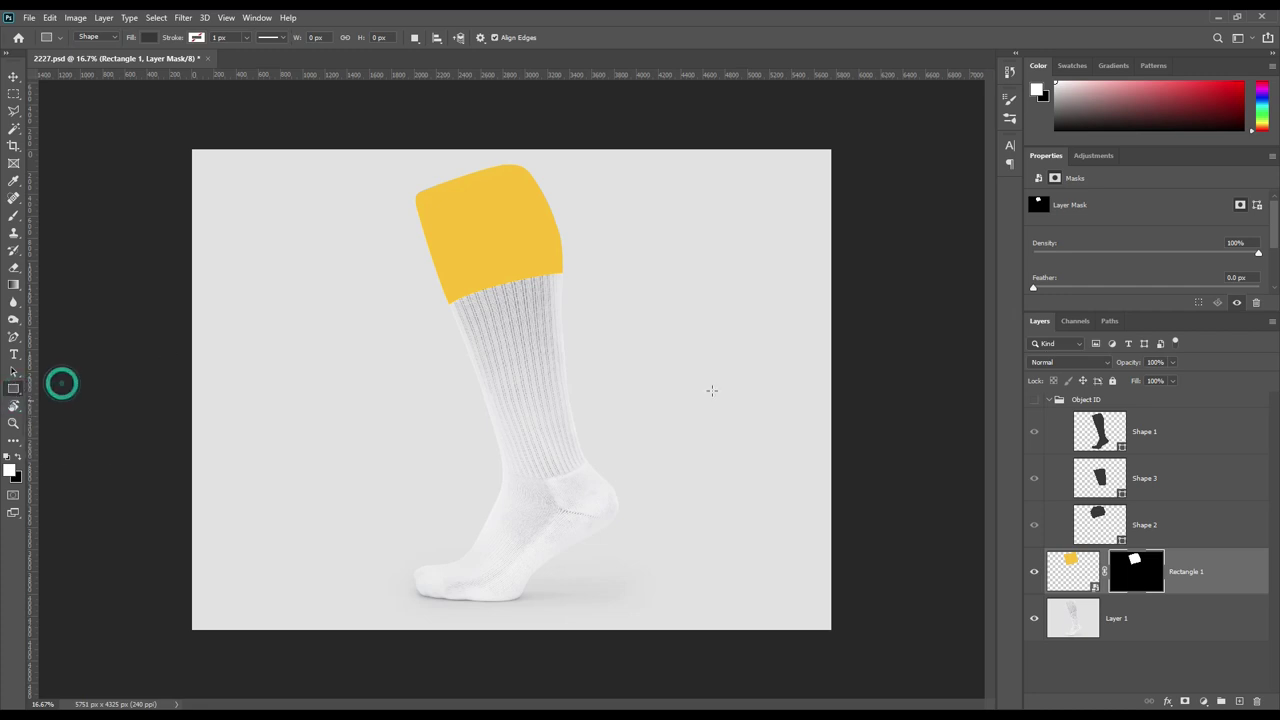
click(1048, 399)
- Draw a rectangle over the sock's leg above Layer 1, make it a smart object at 54% opacity
click(1146, 477)
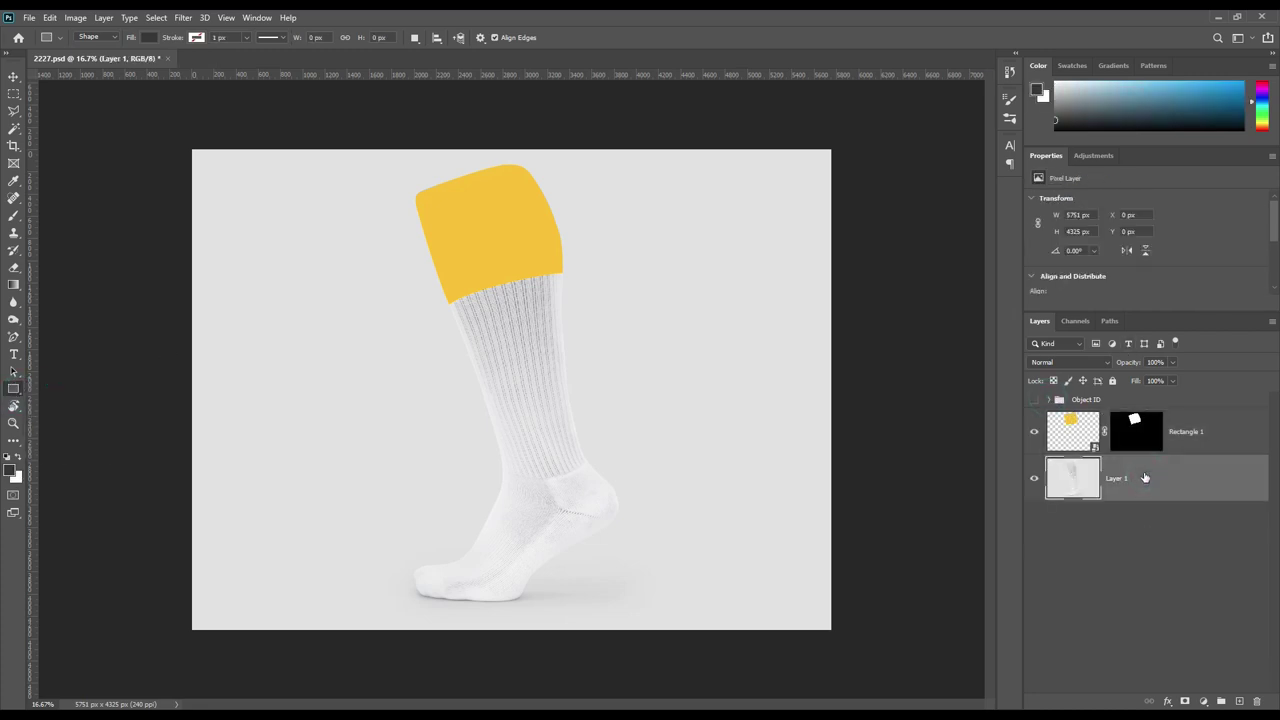
drag(446, 281, 566, 508)
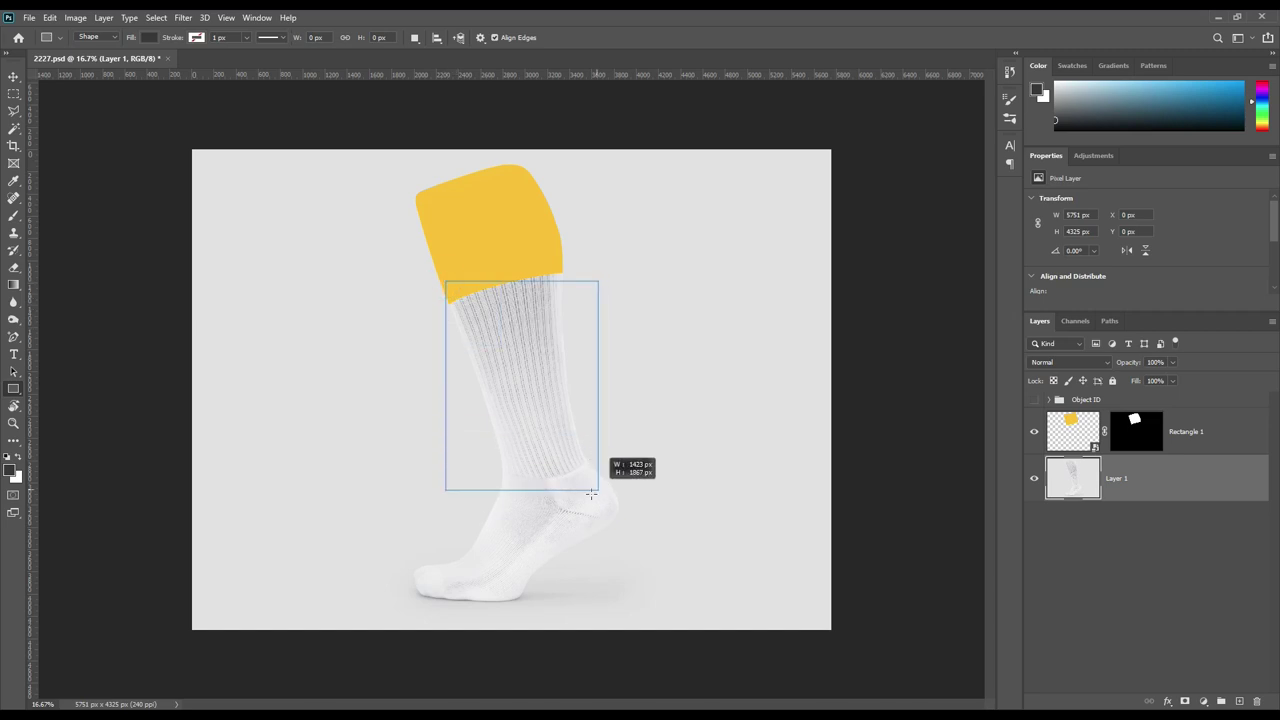
drag(566, 508, 559, 502)
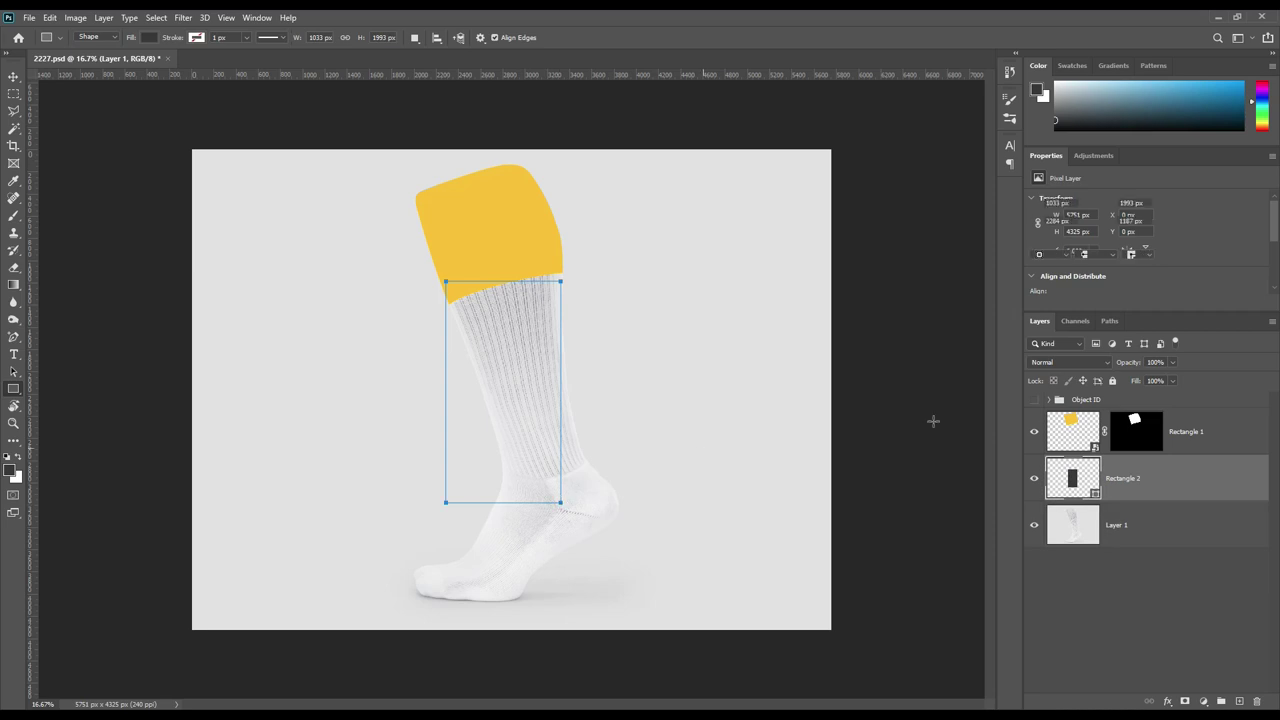
right_click(1136, 488)
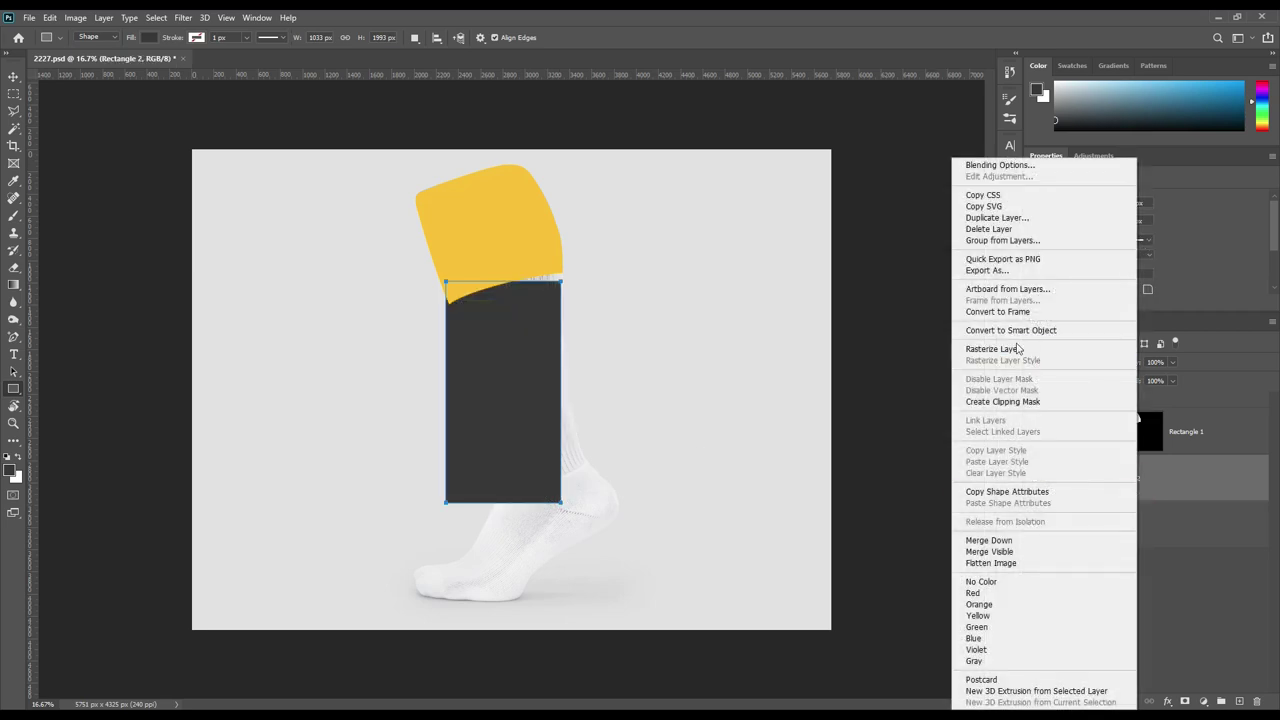
click(1010, 330)
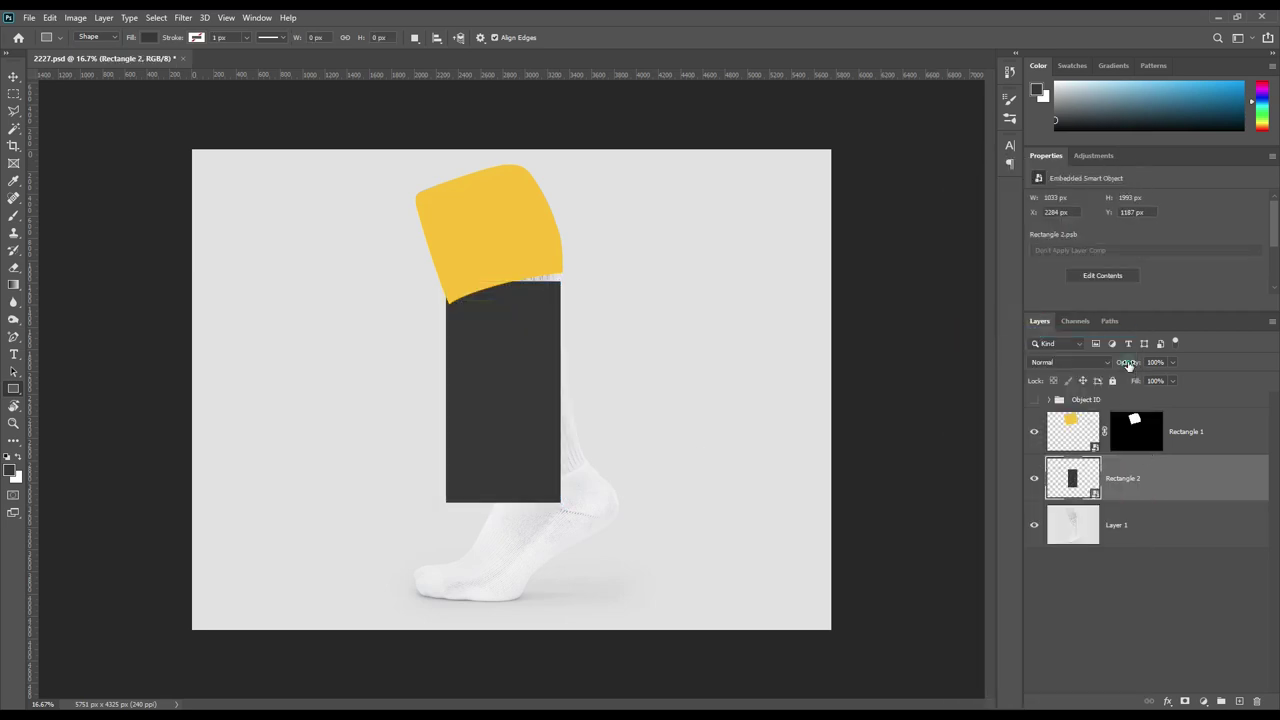
drag(1128, 365, 1098, 367)
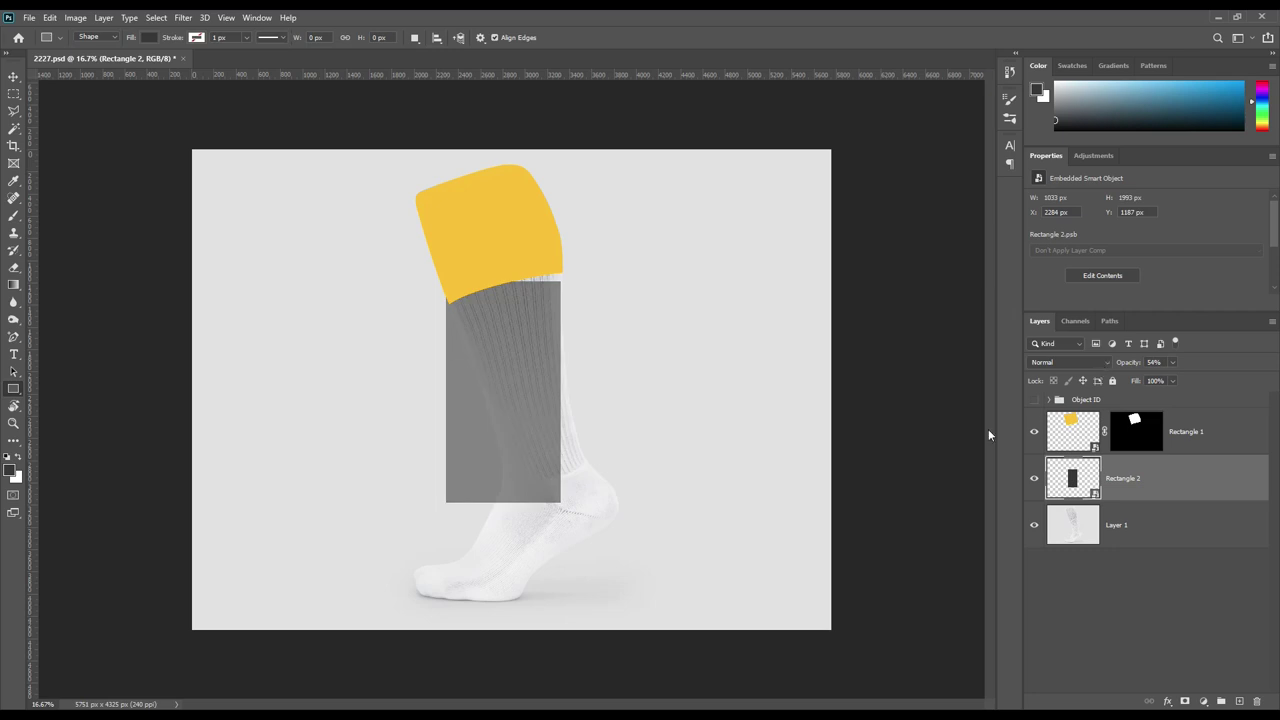
- Rotate the rectangle to -13.6° and skew it to follow the leg under the cuff
key(ctrl+t)
drag(583, 542, 634, 524)
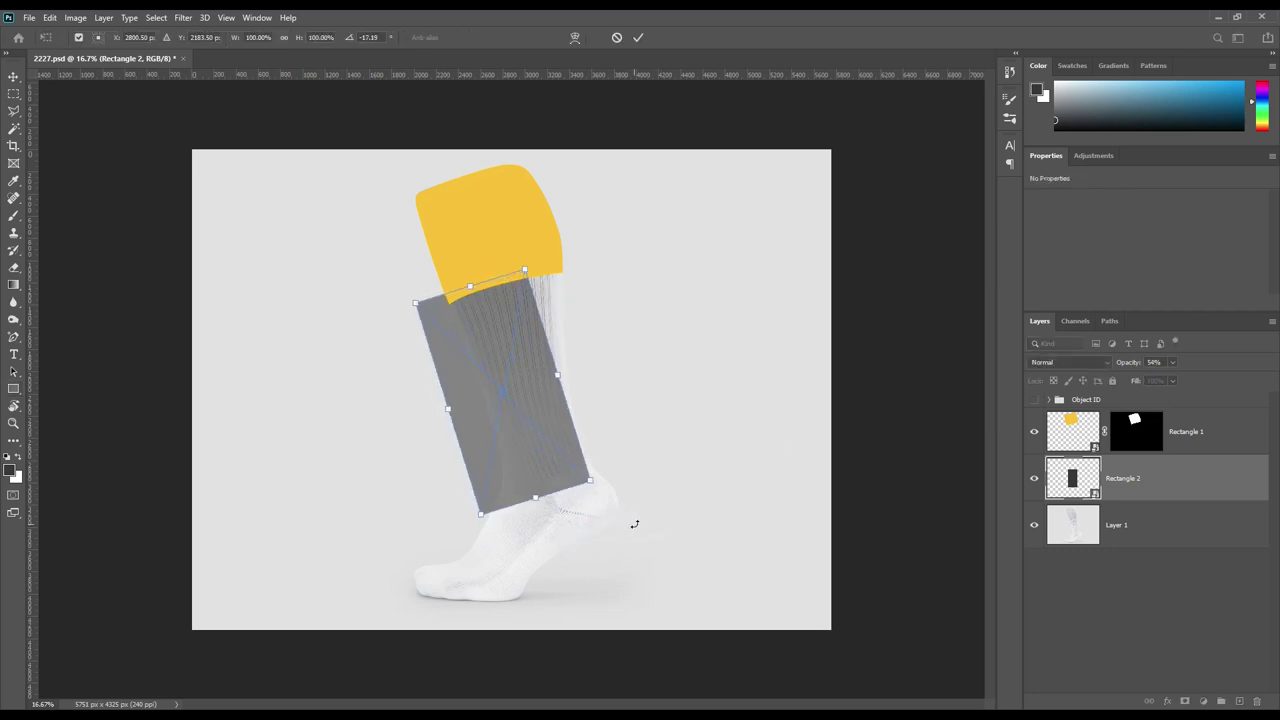
drag(515, 368, 535, 351)
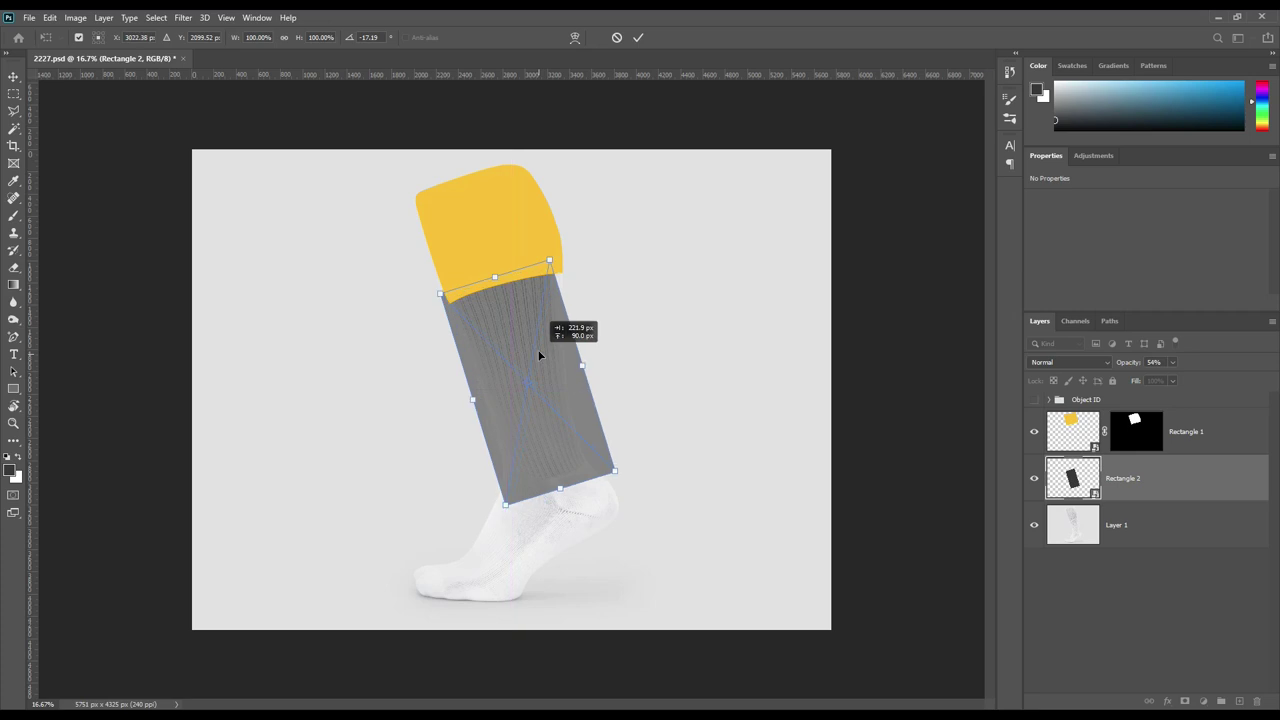
drag(650, 466, 647, 477)
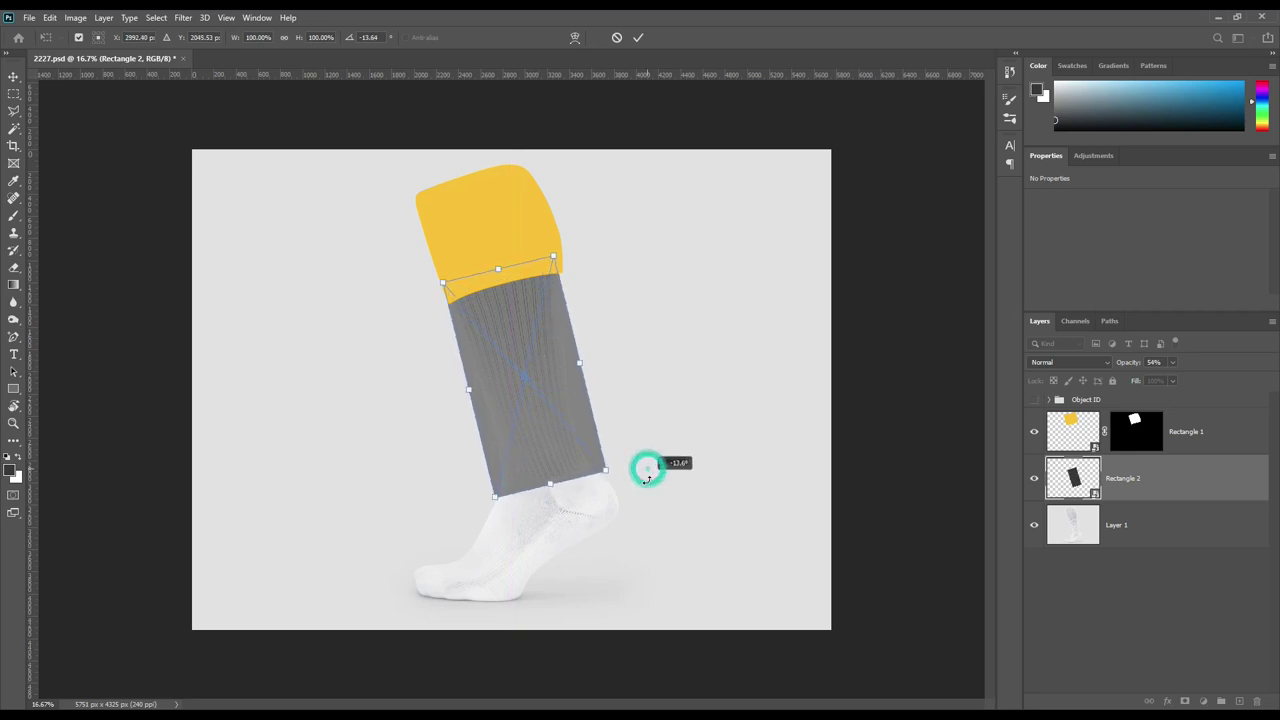
right_click(556, 388)
click(586, 452)
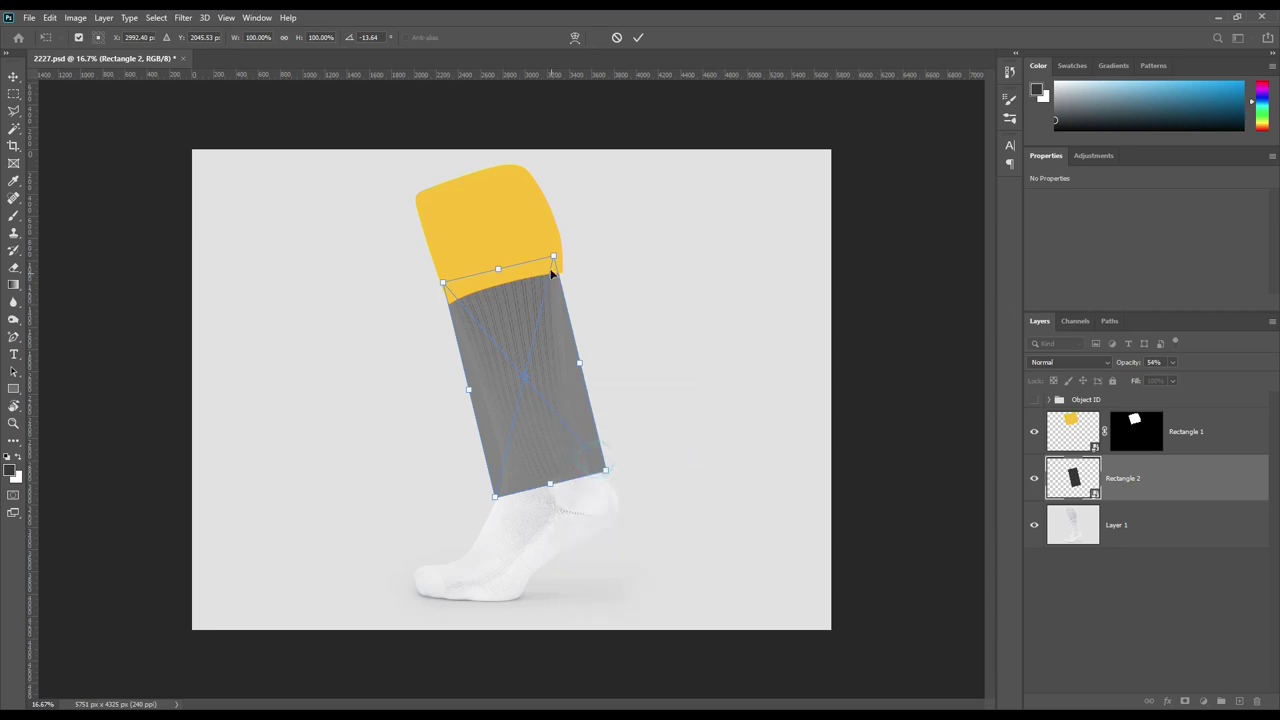
drag(555, 260, 561, 258)
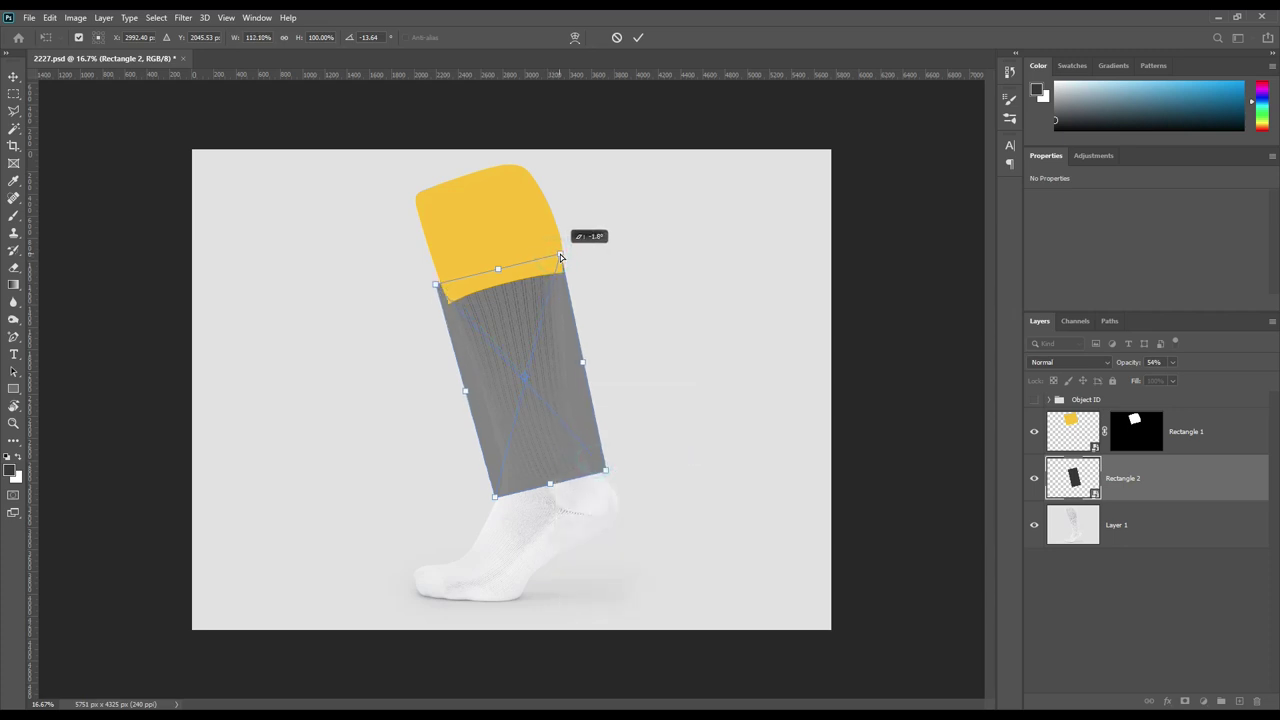
drag(604, 473, 598, 475)
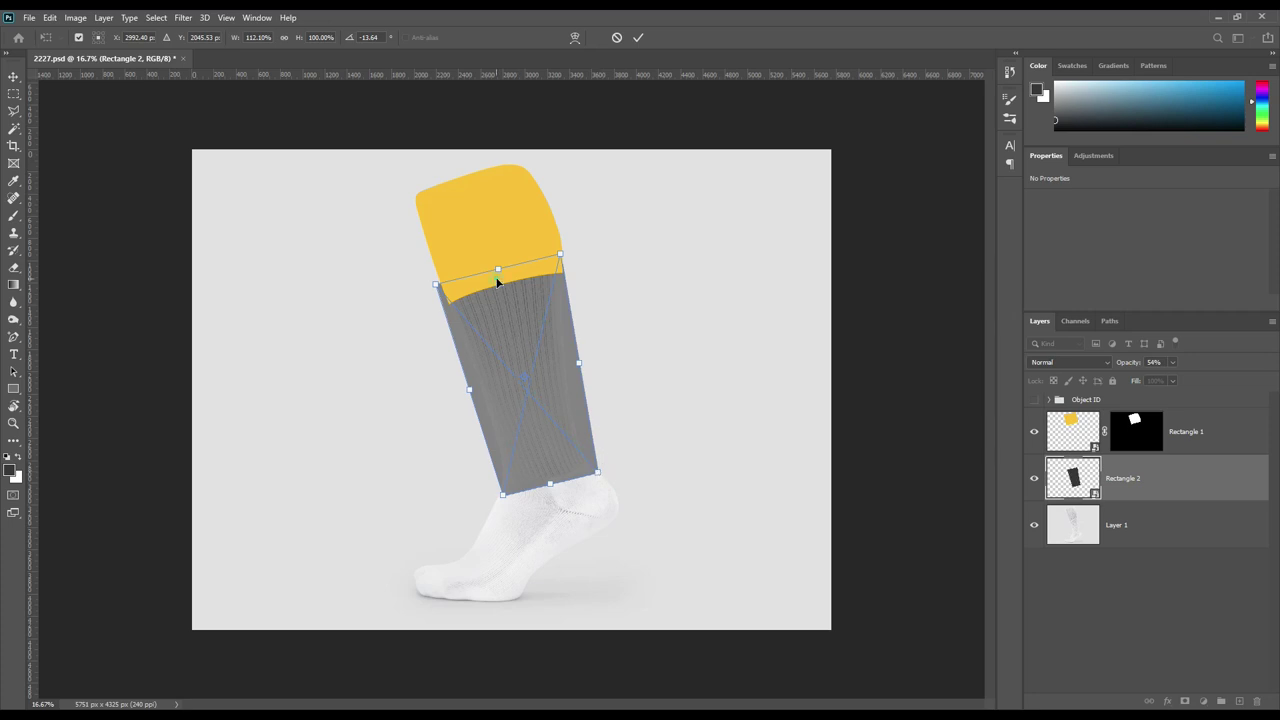
drag(497, 283, 500, 281)
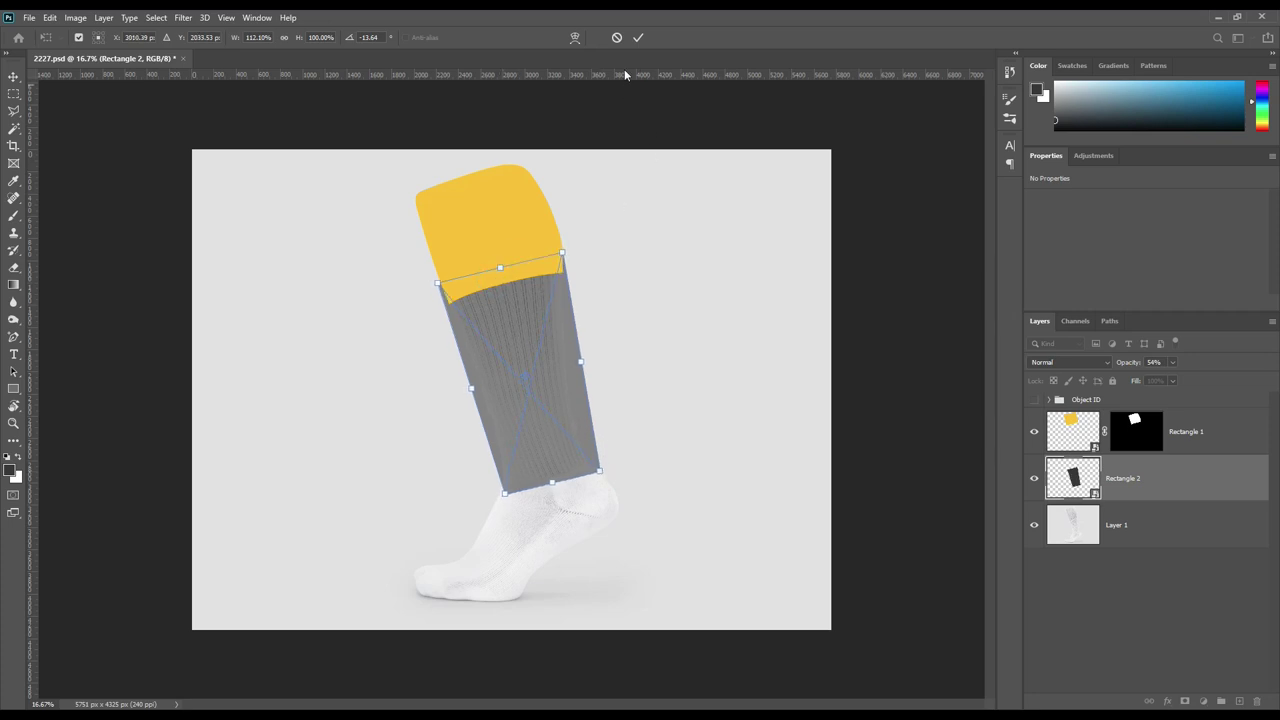
click(638, 37)
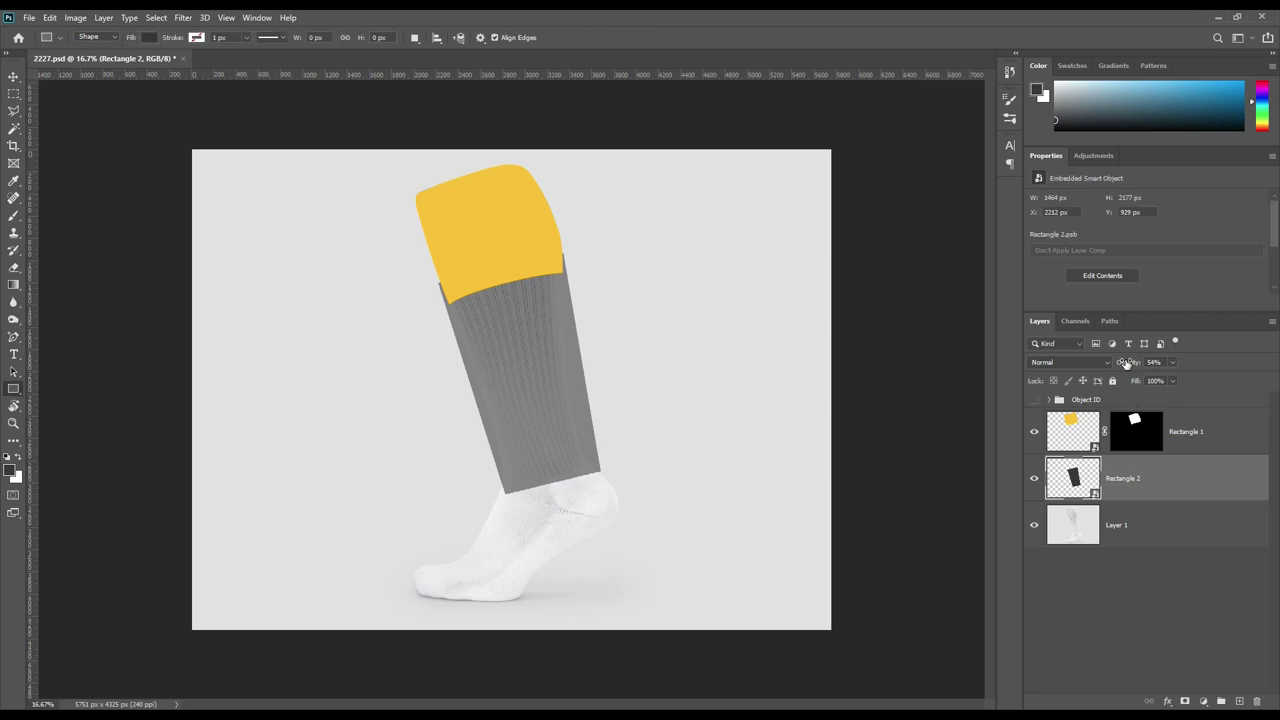
- Restore Rectangle 2 to 100% opacity and mask it to the whole sock outline
key(0)
click(1050, 401)
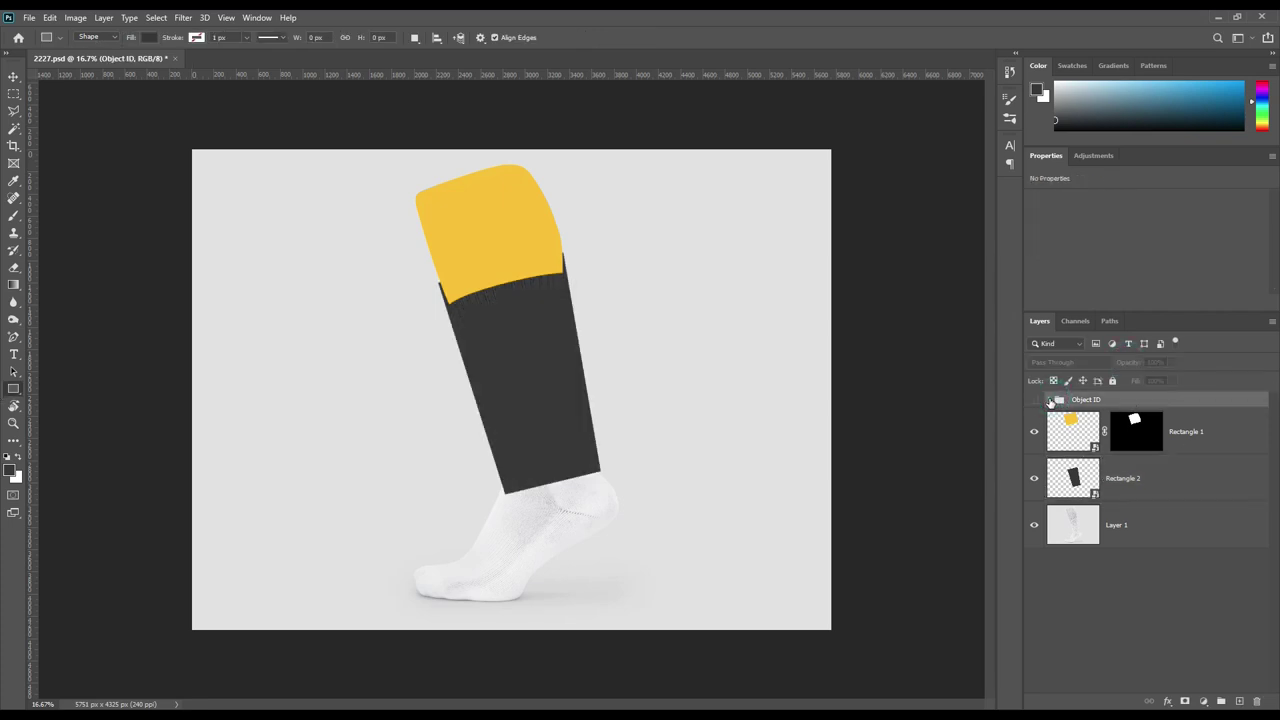
ctrl+click(1120, 447)
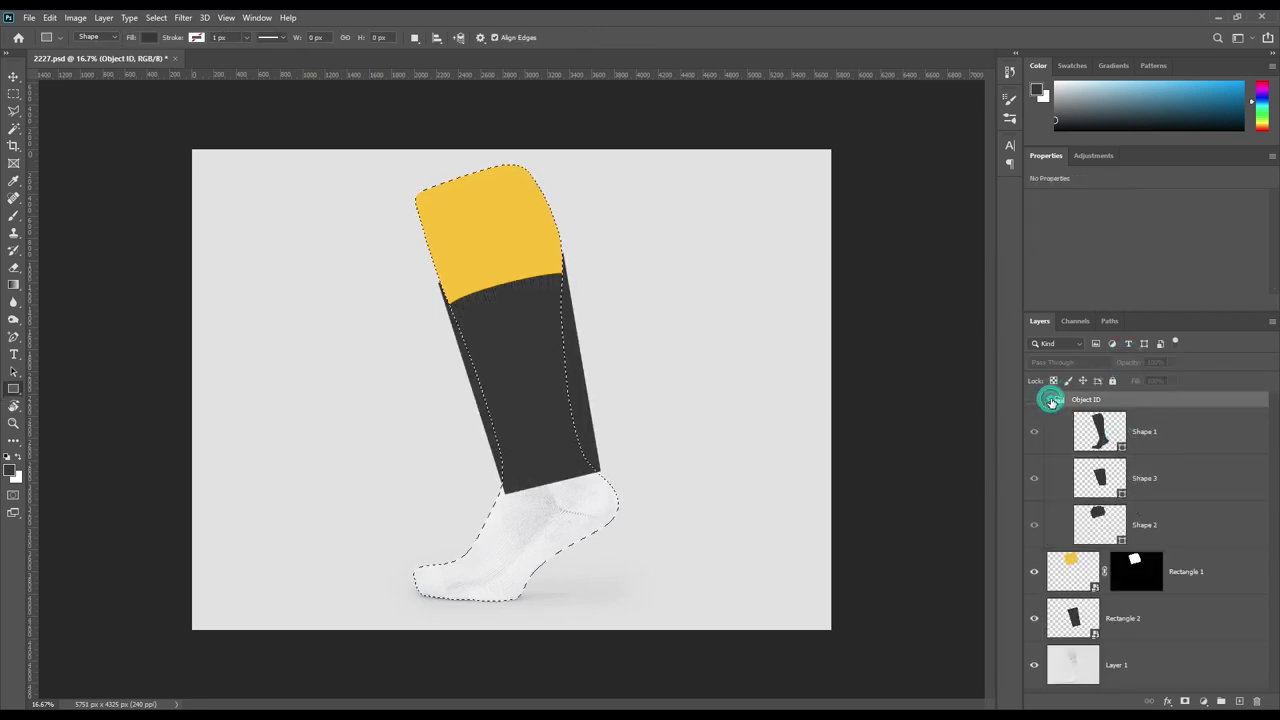
click(1049, 399)
click(1133, 478)
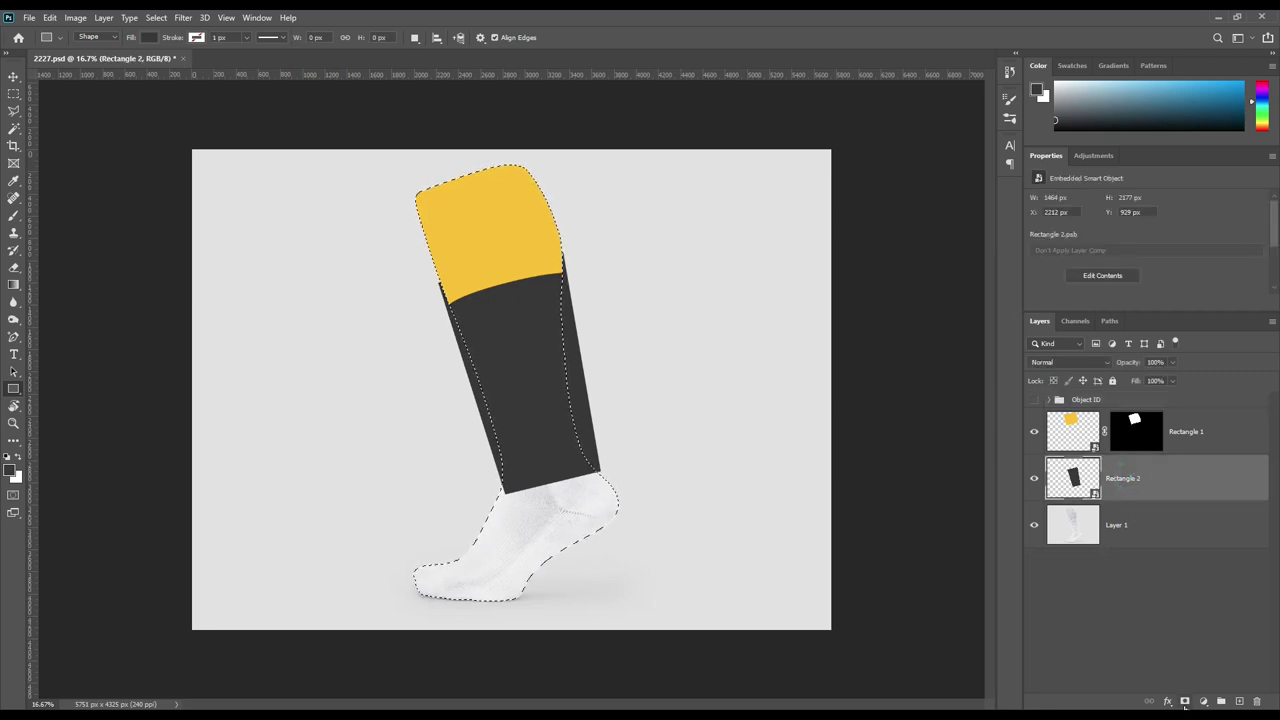
click(1185, 701)
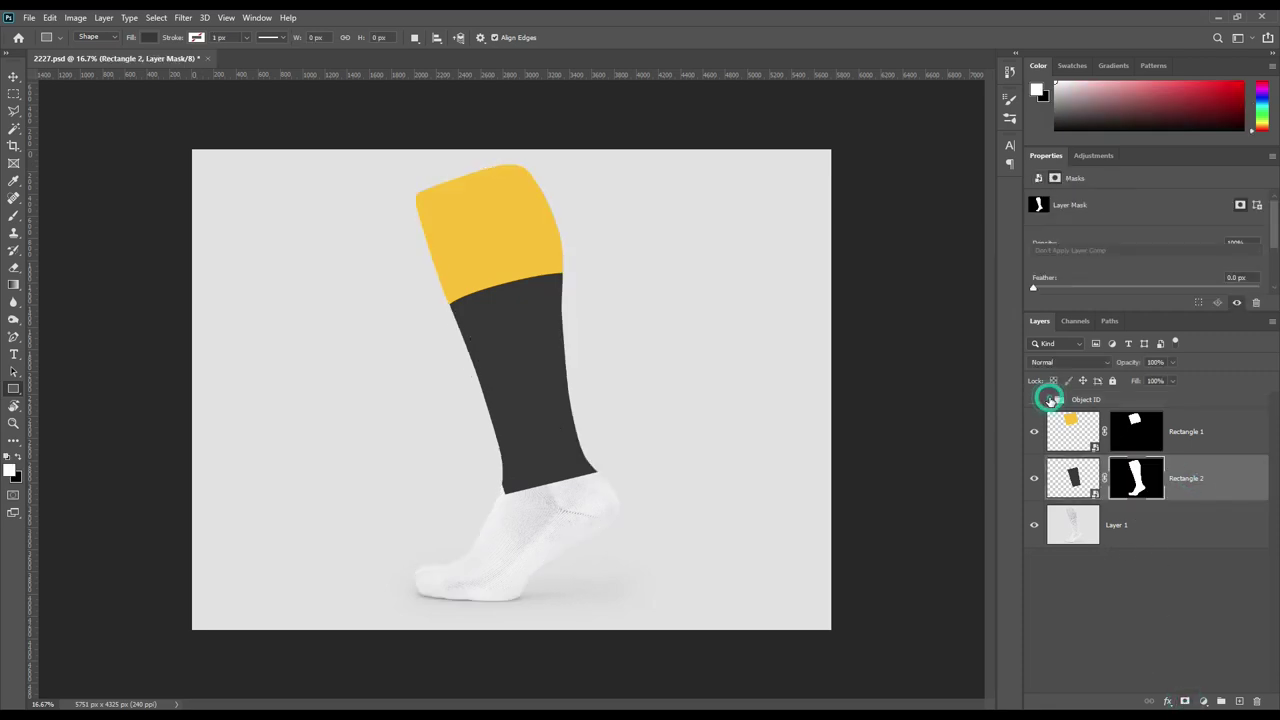
- Invert the leg selection and delete it from the mask, leaving the dark band only on the leg
click(1050, 400)
ctrl+click(1120, 494)
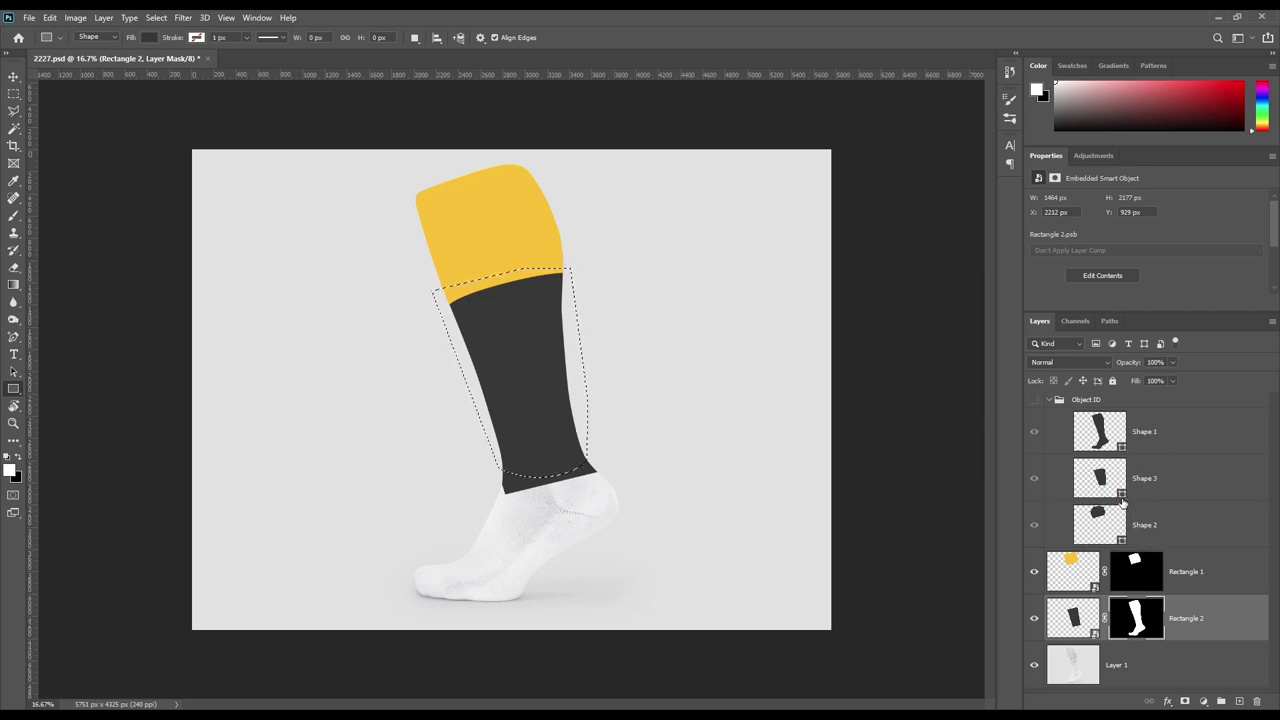
click(1049, 399)
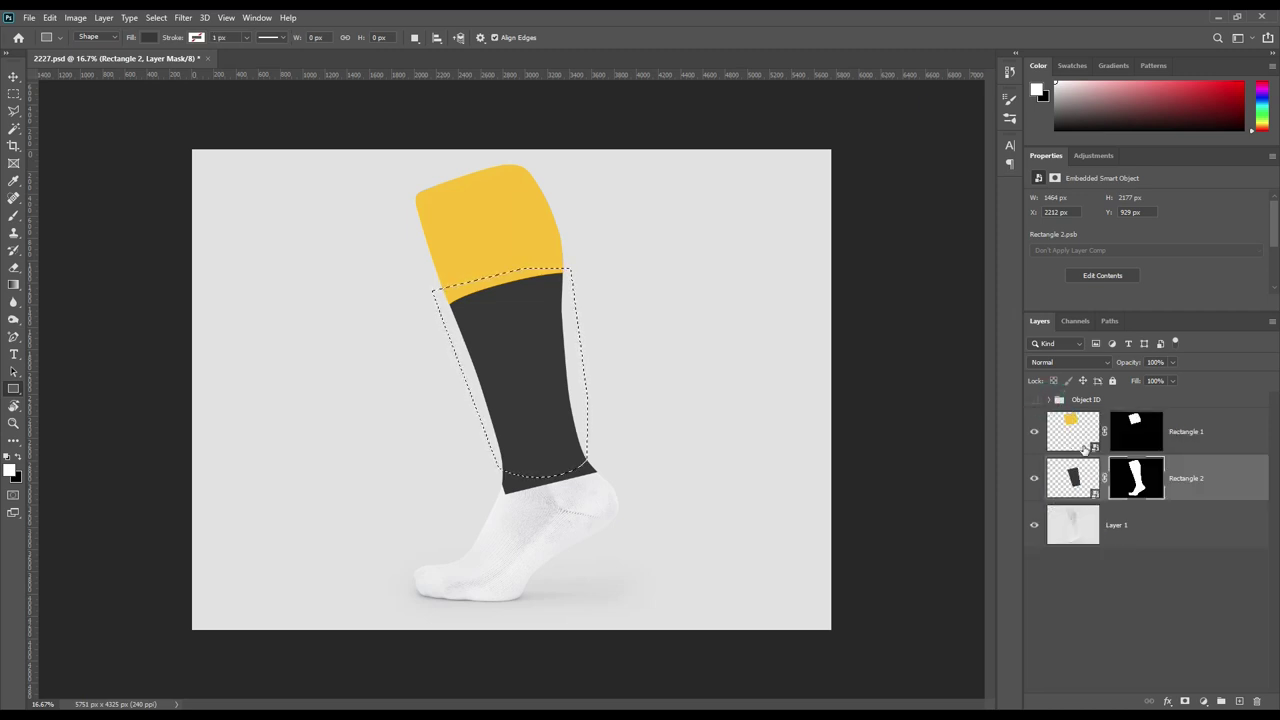
click(1133, 483)
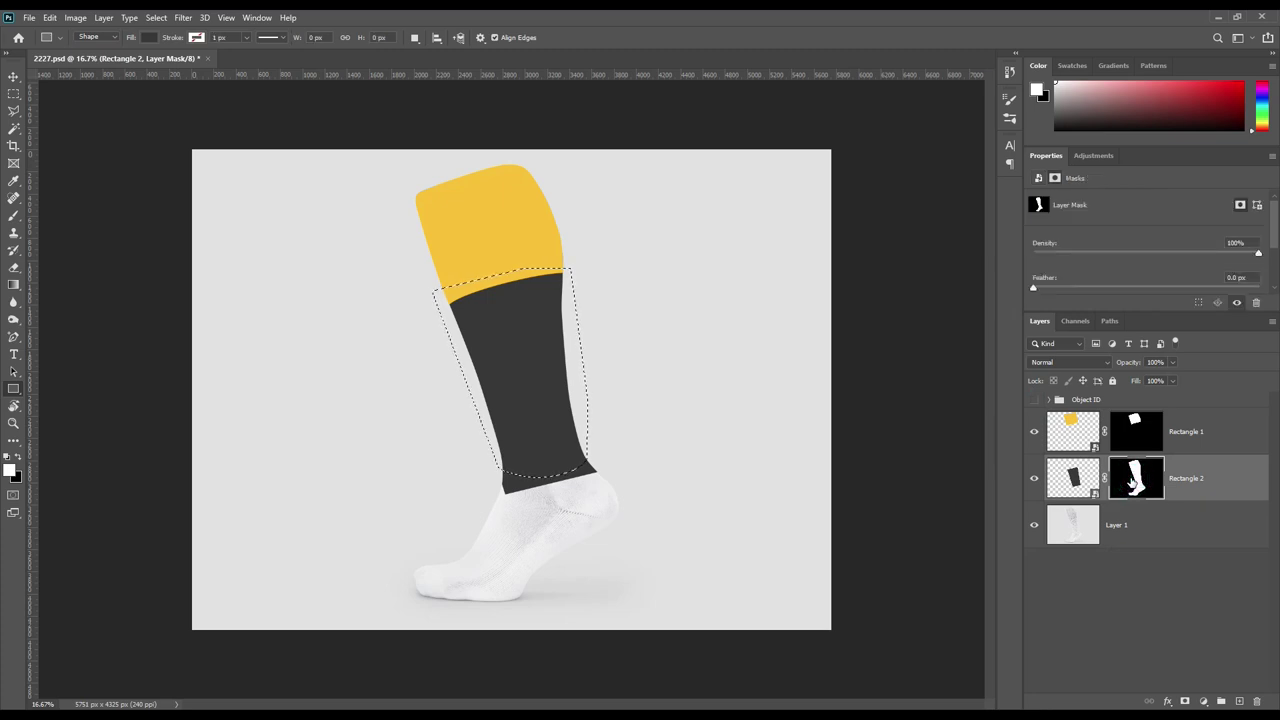
key(ctrl+shift+i)
key(Delete)
key(ctrl+d)
ctrl+click(1137, 436)
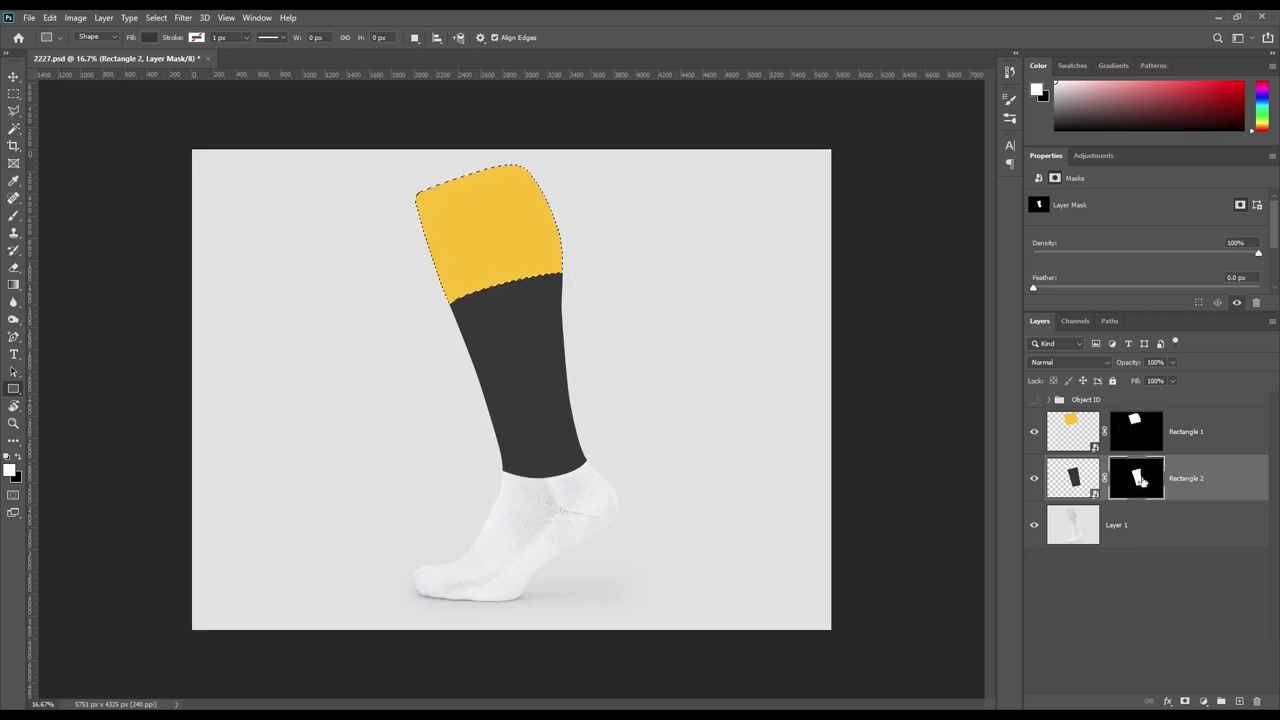
key(ctrl+d)
click(1174, 529)
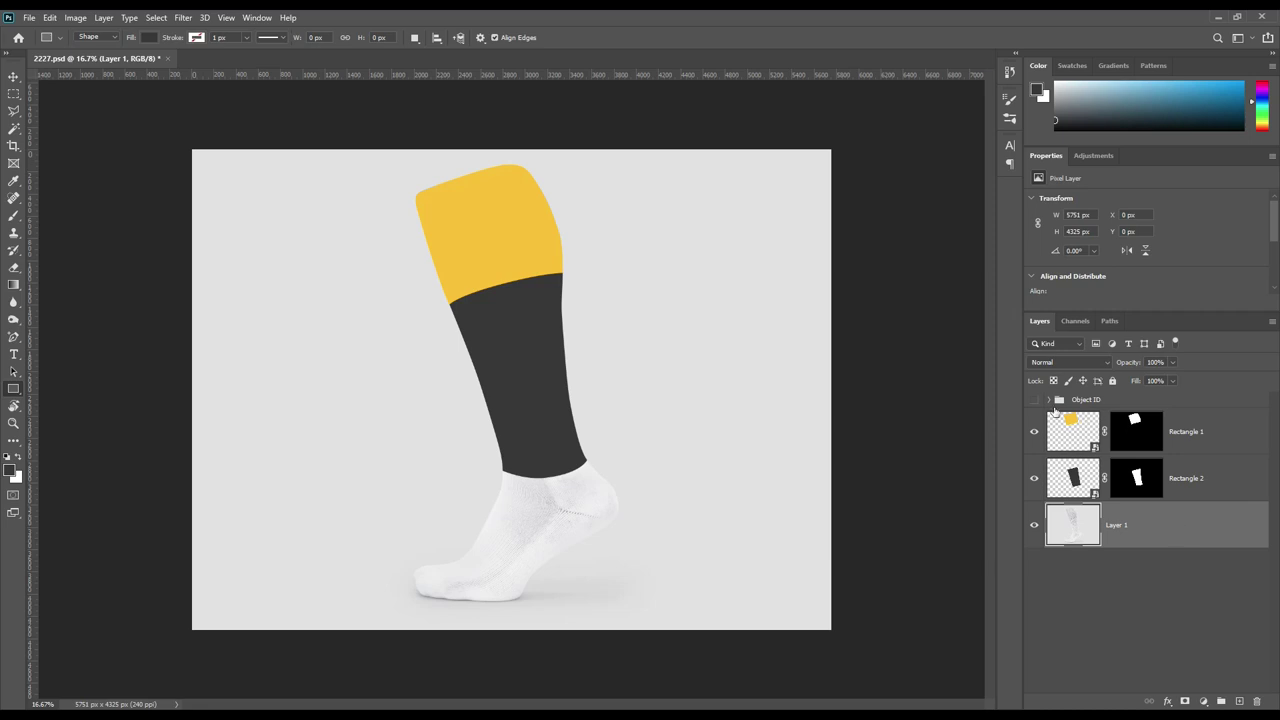
- Draw a rectangle large enough to cover the sock's foot area
click(1048, 400)
ctrl+click(1100, 433)
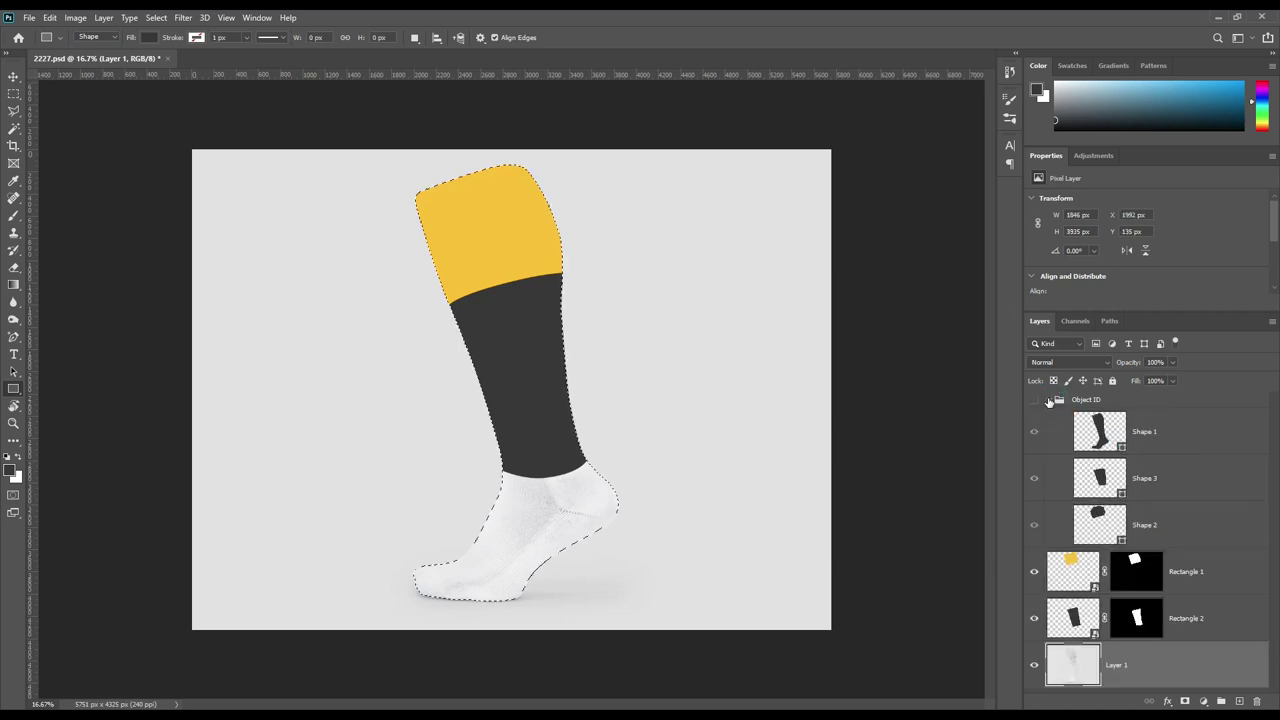
click(1048, 400)
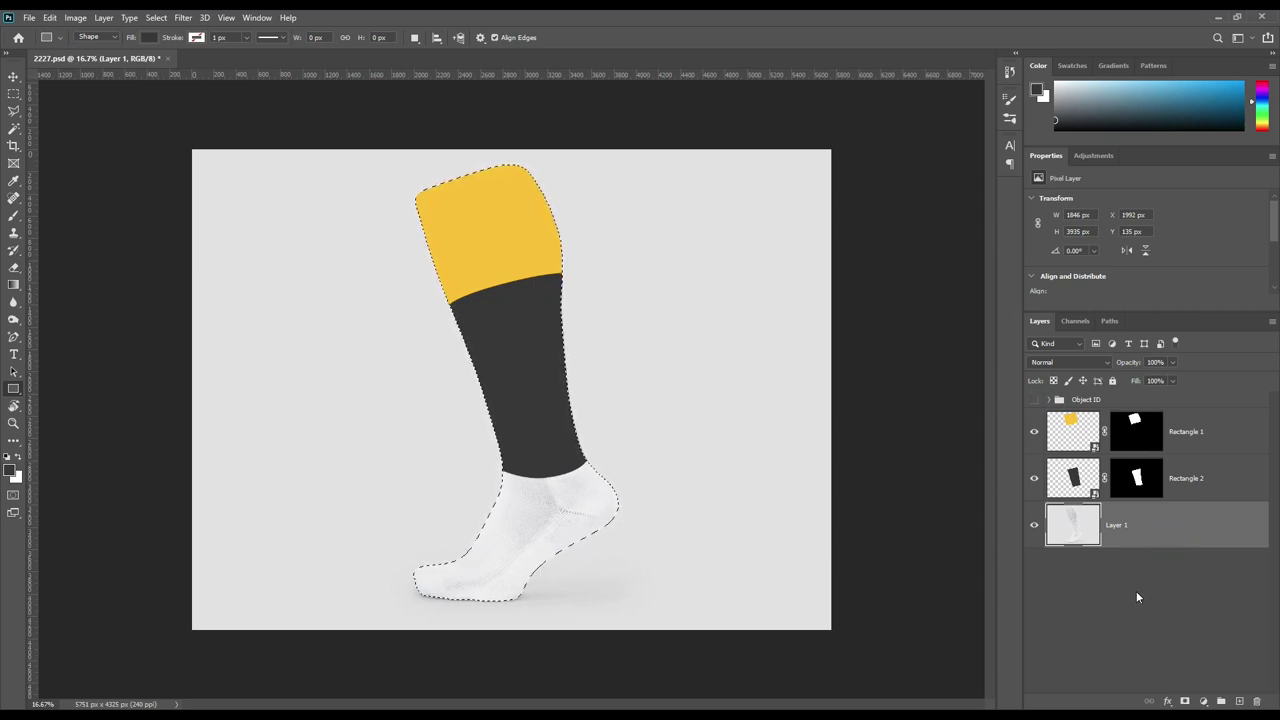
key(ctrl+d)
click(14, 390)
drag(327, 465, 540, 594)
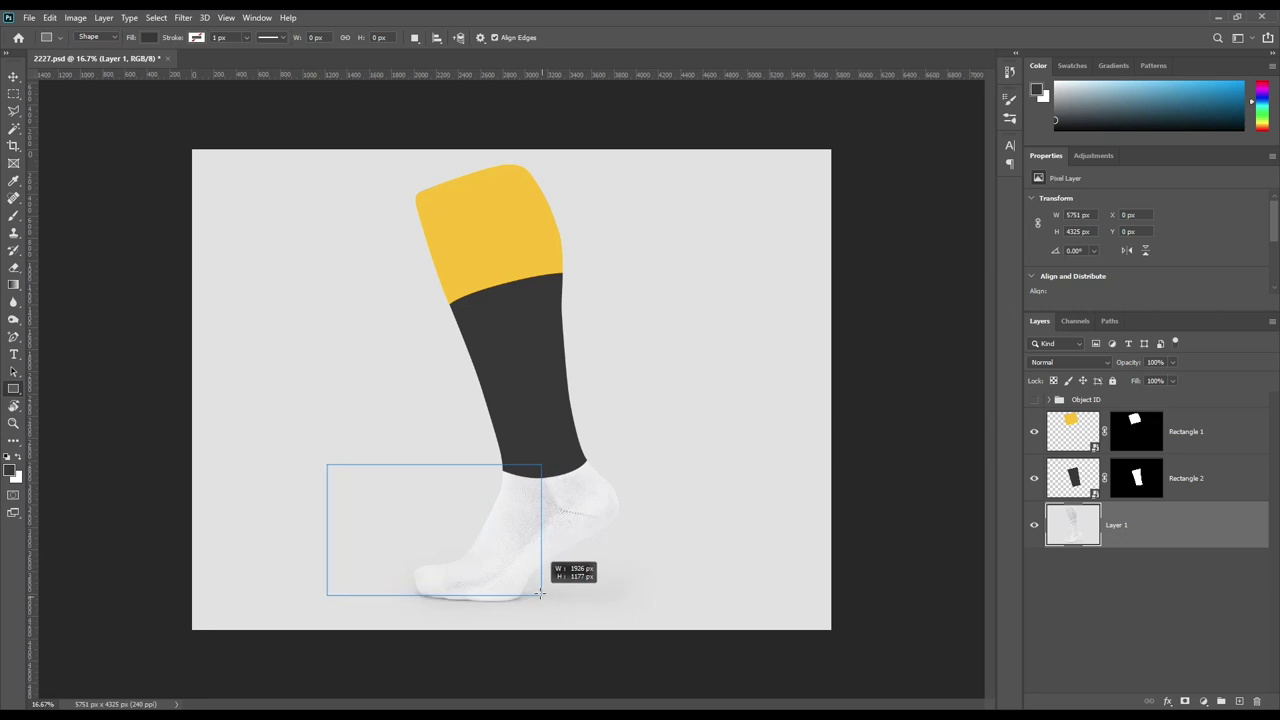
drag(540, 594, 558, 587)
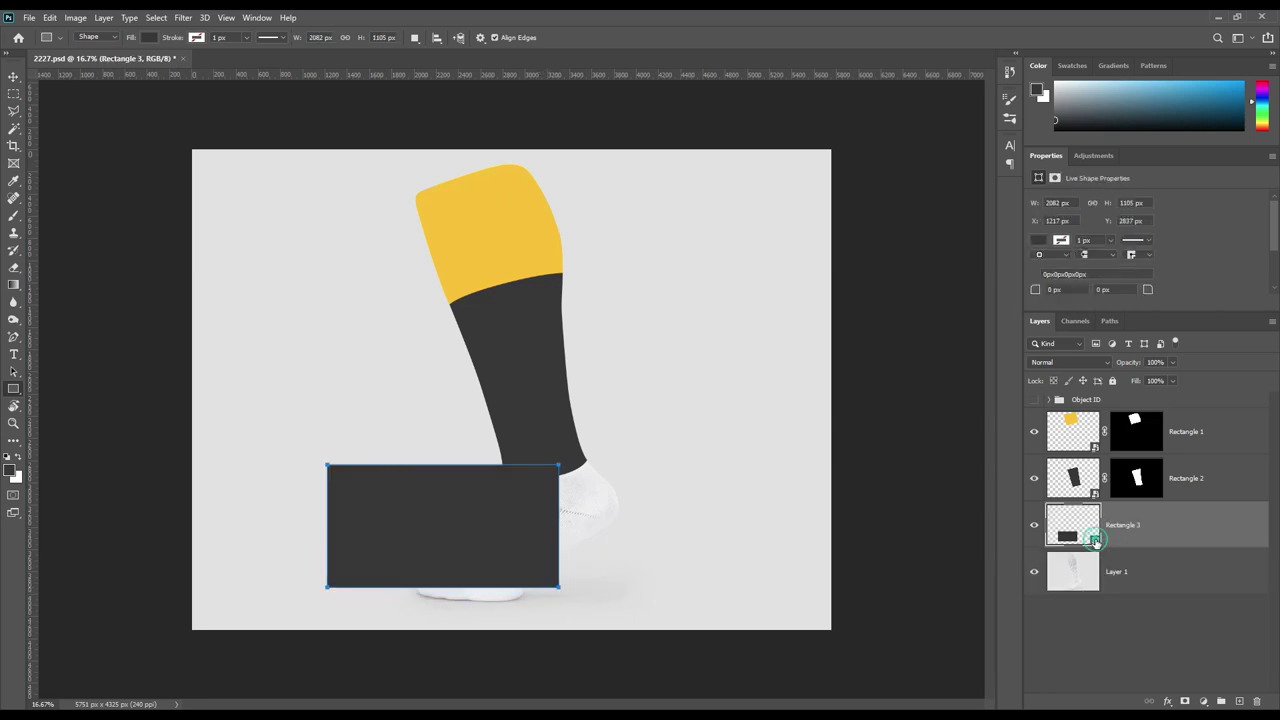
- Fill the rectangle with the sock's sampled yellow and convert it to a smart object
double_click(1095, 540)
click(520, 229)
click(830, 300)
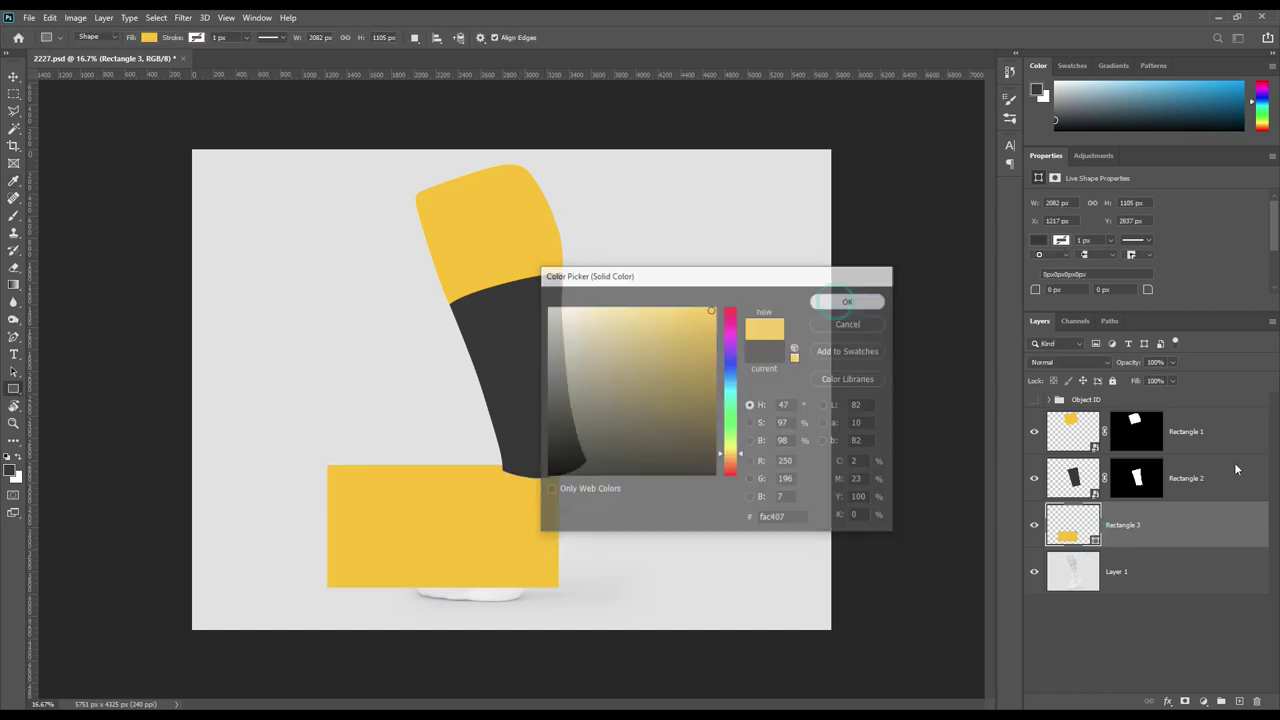
right_click(1161, 524)
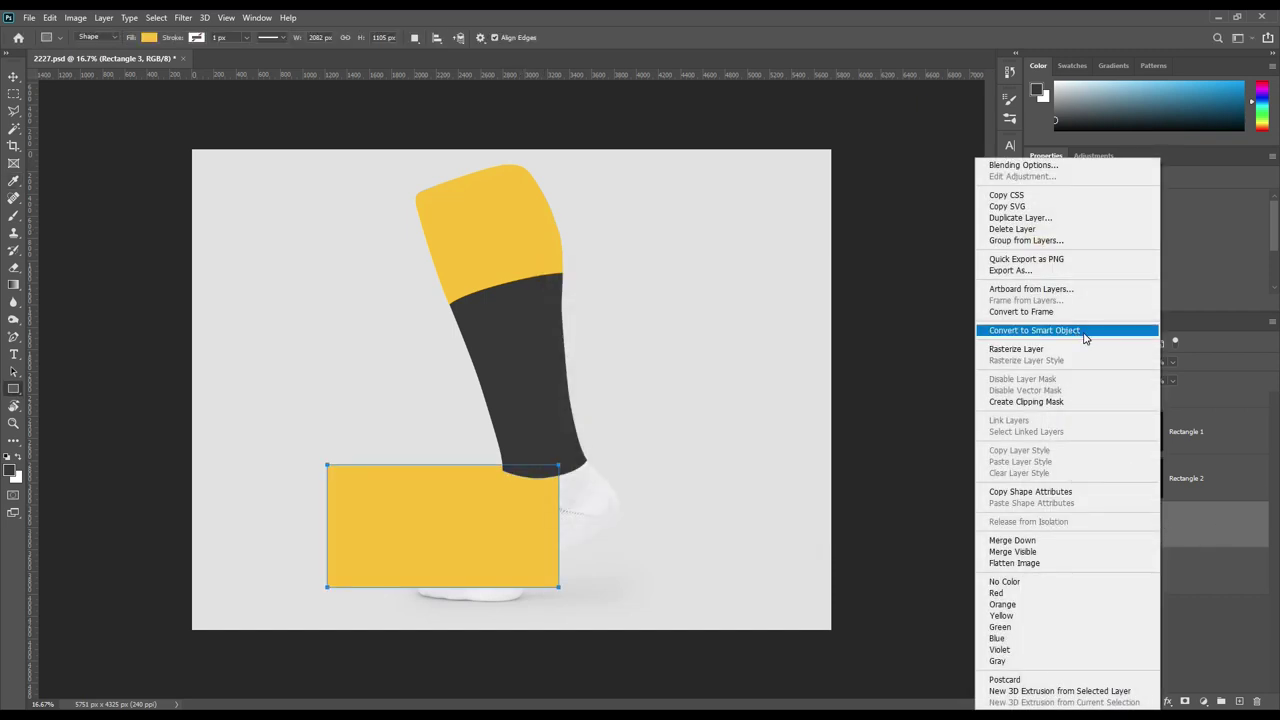
click(1084, 331)
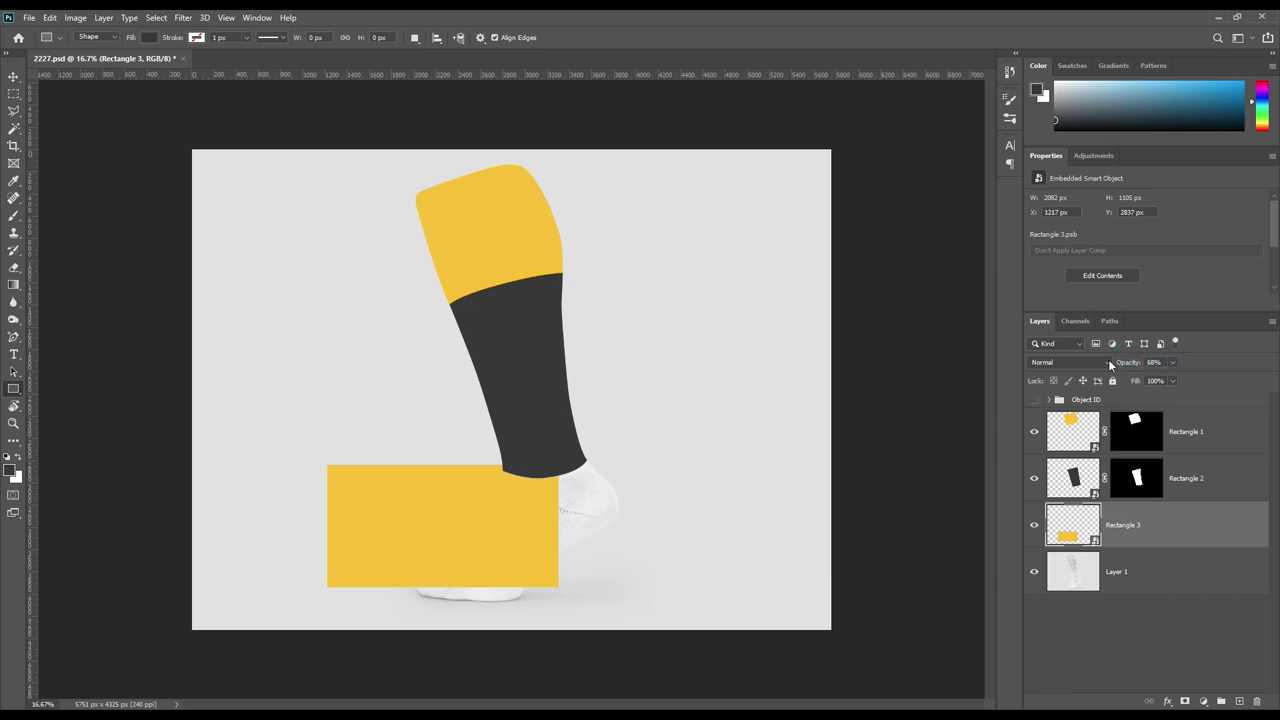
- Rotate the yellow rectangle about -38.7° over the foot and nudge it slightly left
key(ctrl+t)
drag(583, 616, 680, 500)
drag(519, 502, 599, 516)
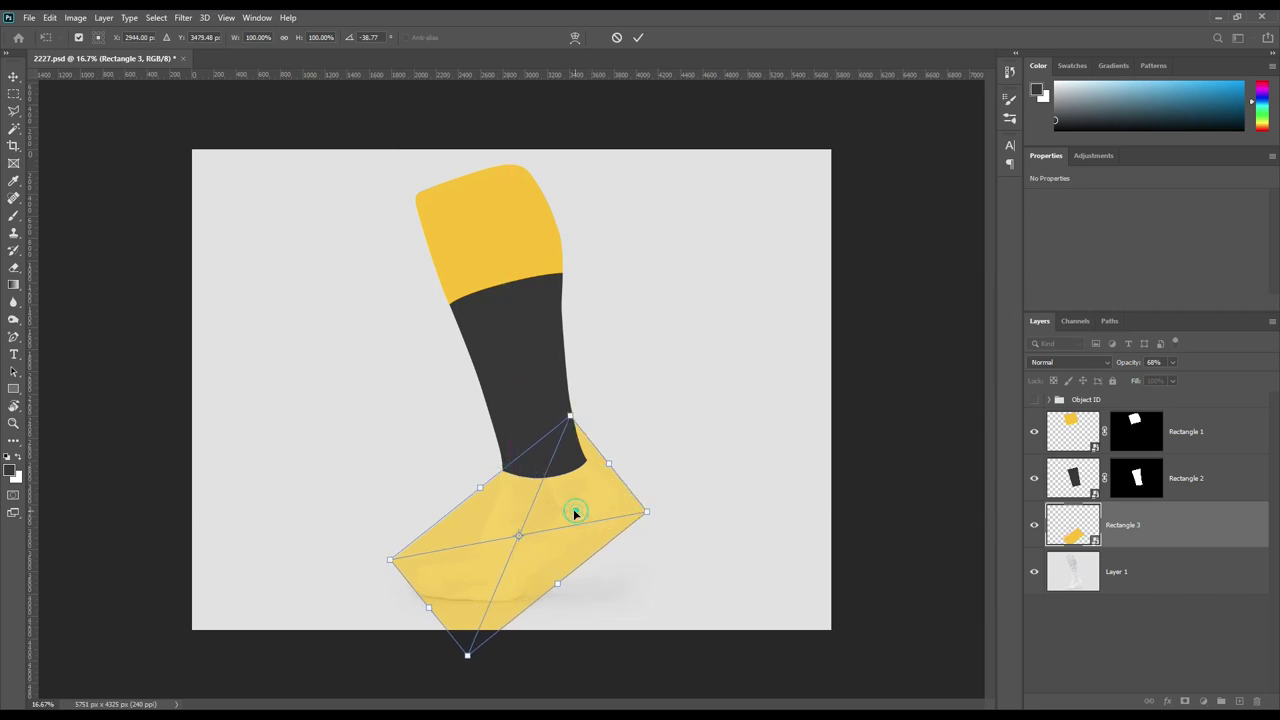
key(shift+Left)
key(shift+Left)
key(shift+Left)
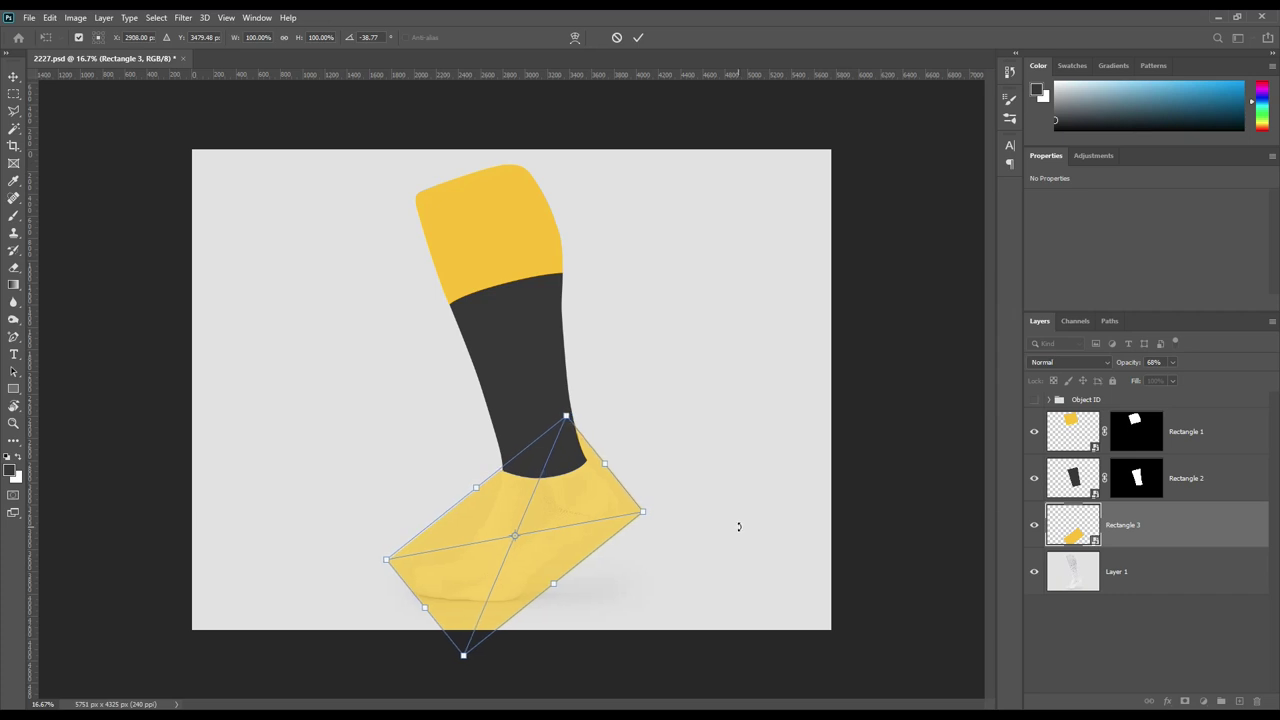
click(636, 37)
- Restore Rectangle 3 to 100% opacity and mask it to the sock outline
click(1126, 362)
text(100)
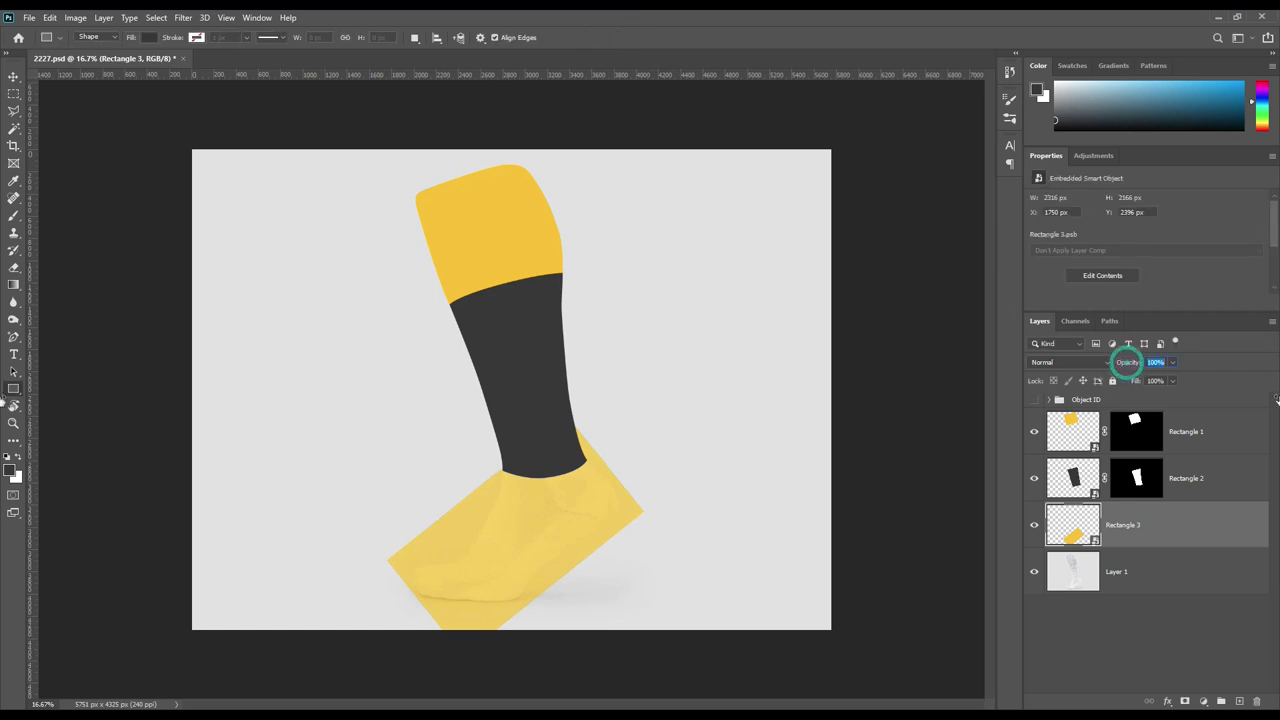
click(1051, 399)
ctrl+click(1100, 432)
click(1051, 400)
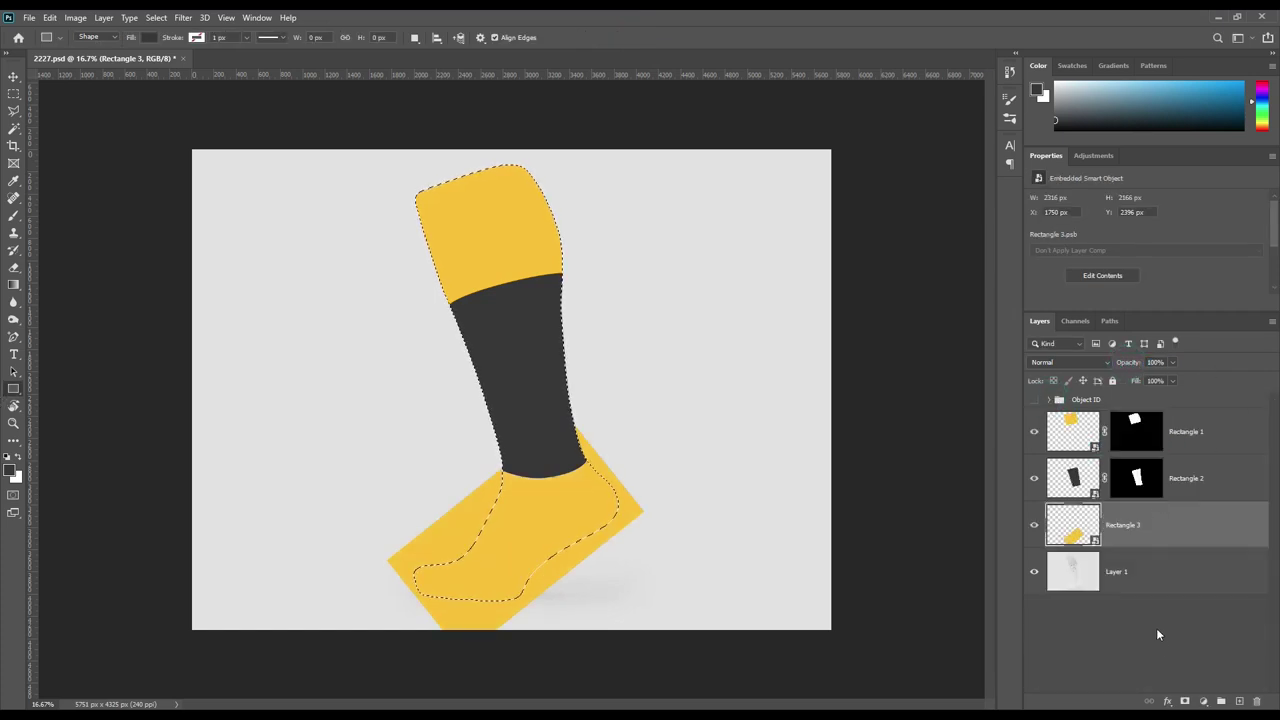
click(1184, 701)
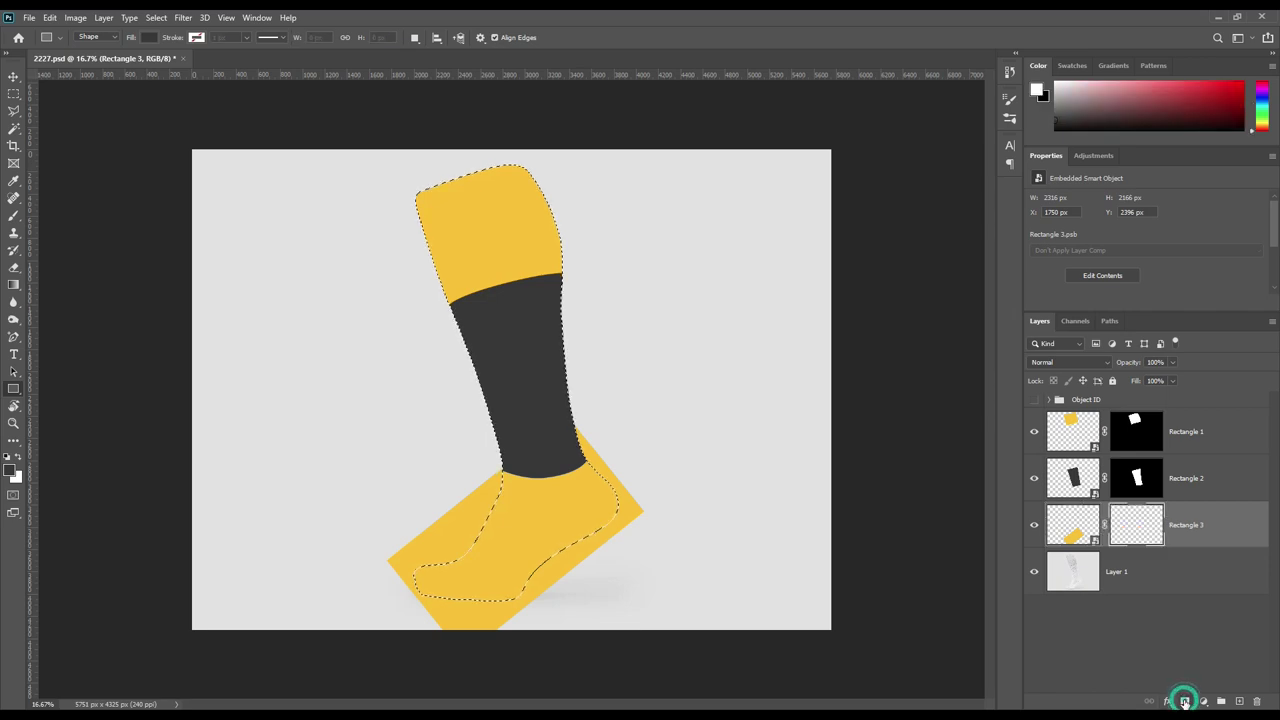
- Remove the dark band and yellow top band areas from Rectangle 3's mask
ctrl+click(1133, 479)
click(1138, 525)
ctrl+shift+click(1135, 428)
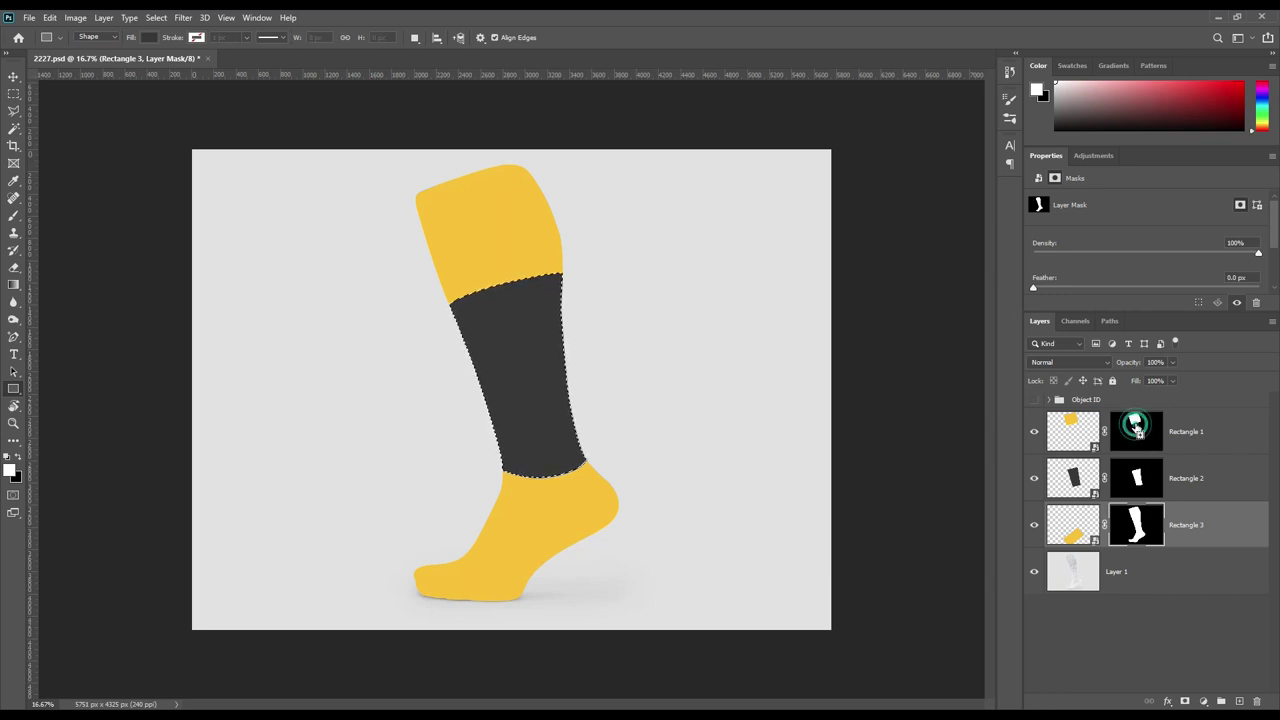
click(1138, 535)
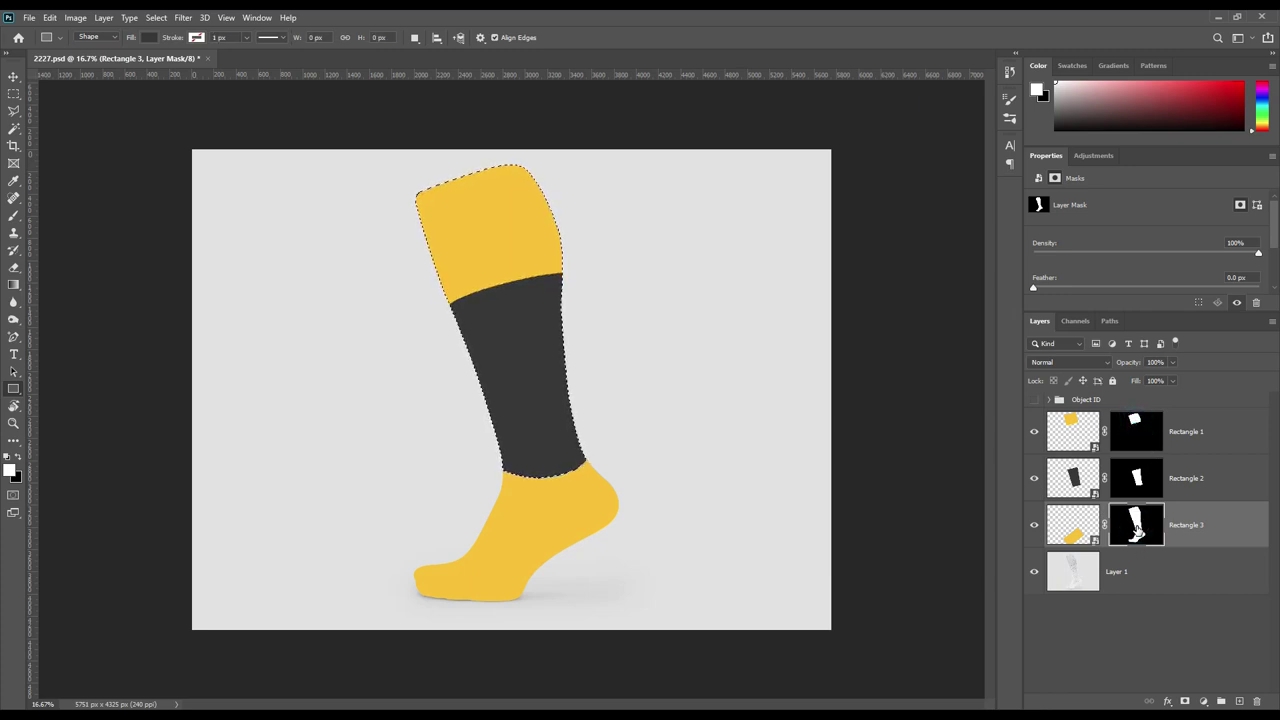
key(Delete)
key(ctrl+d)
click(1127, 630)
click(1217, 514)
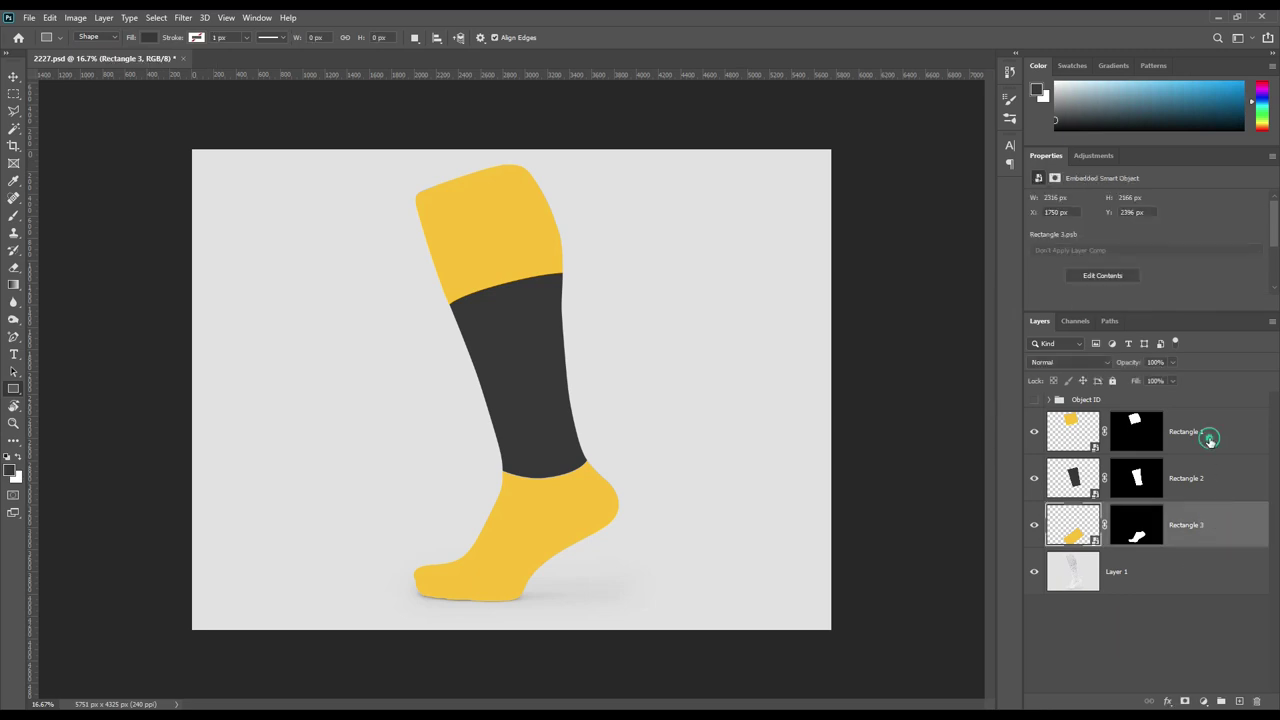
- Give the Rectangle 3 and Rectangle 2 layers red colour tags
right_click(1212, 532)
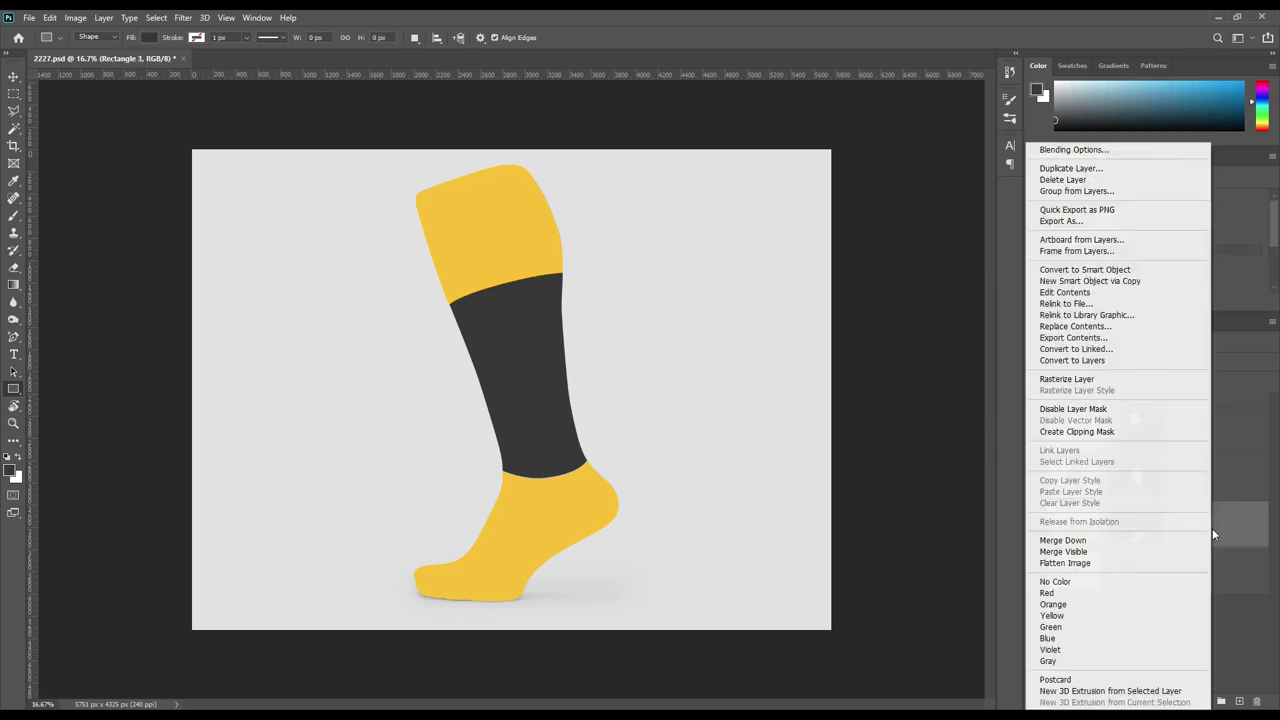
click(1165, 593)
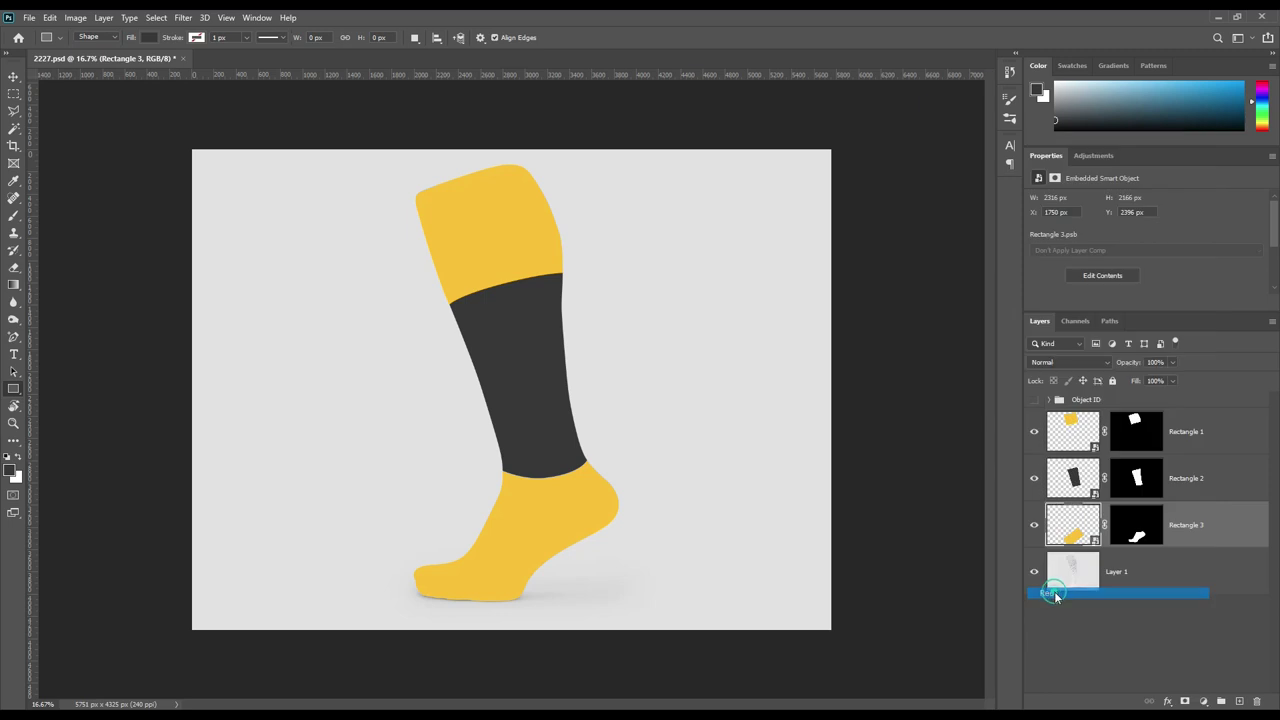
click(1166, 632)
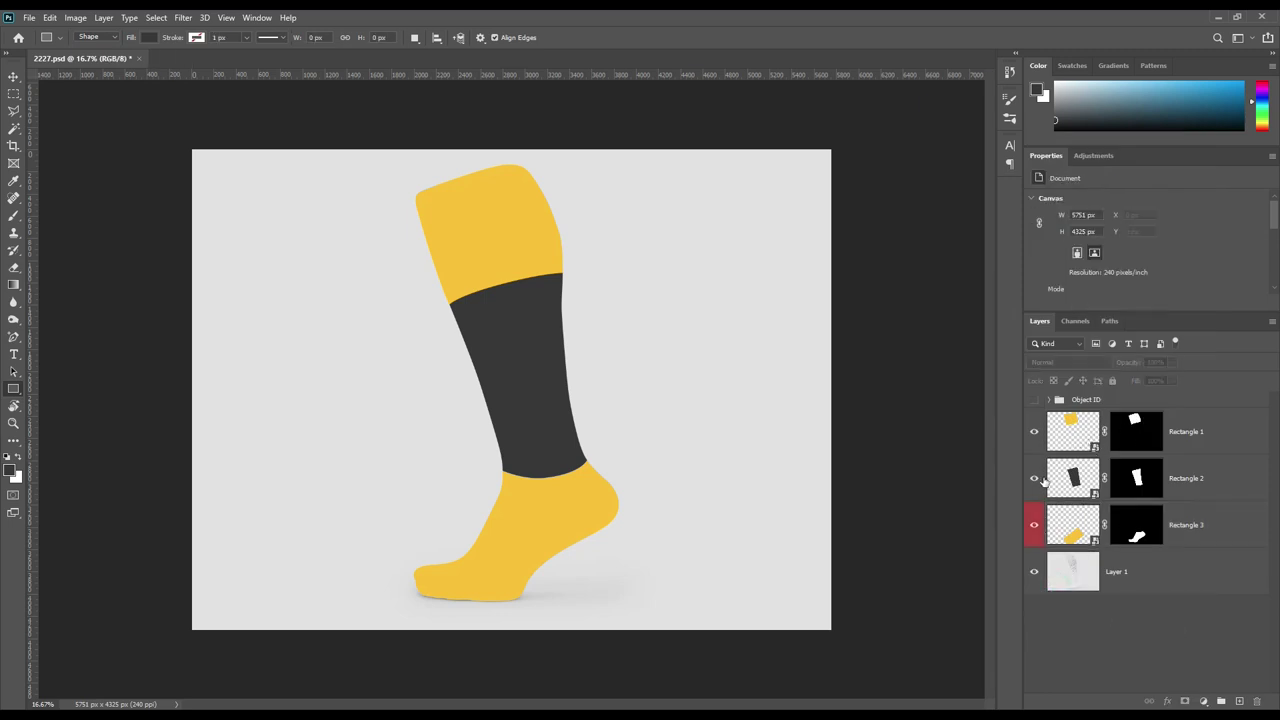
right_click(1243, 482)
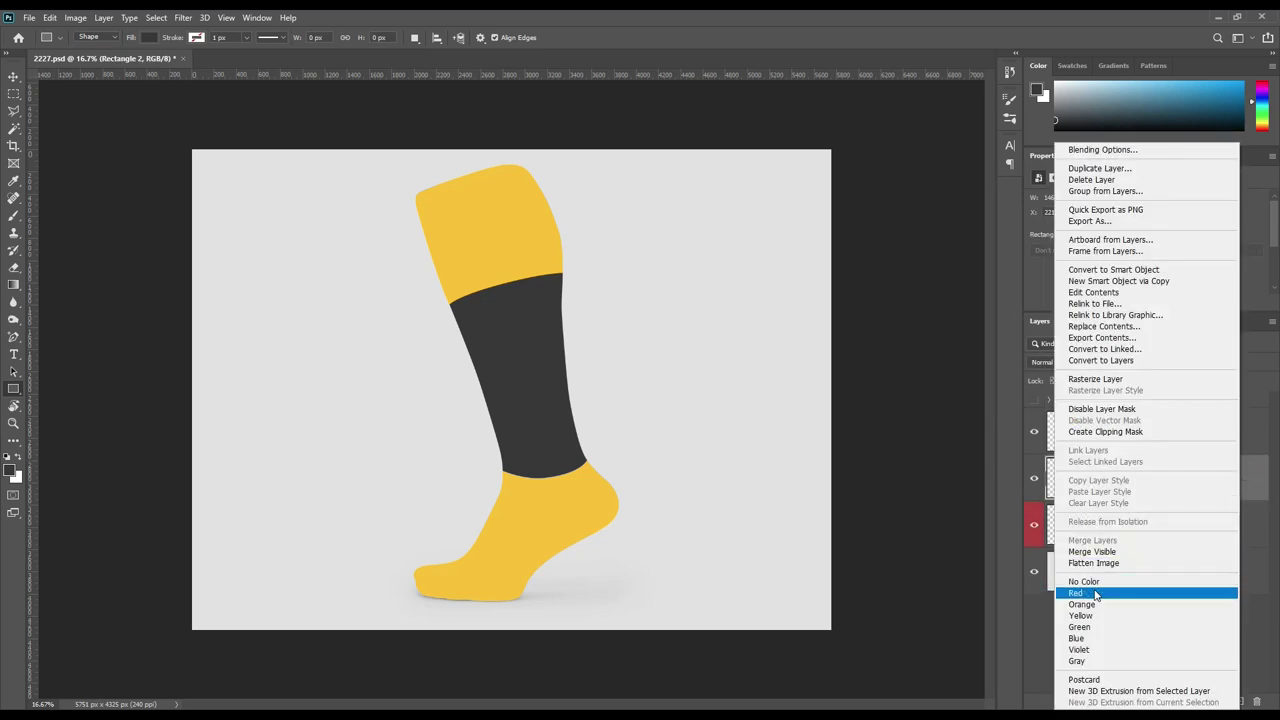
click(1093, 590)
- Tag Rectangle 1 red and open its smart-object contents for editing
click(1197, 442)
right_click(1229, 448)
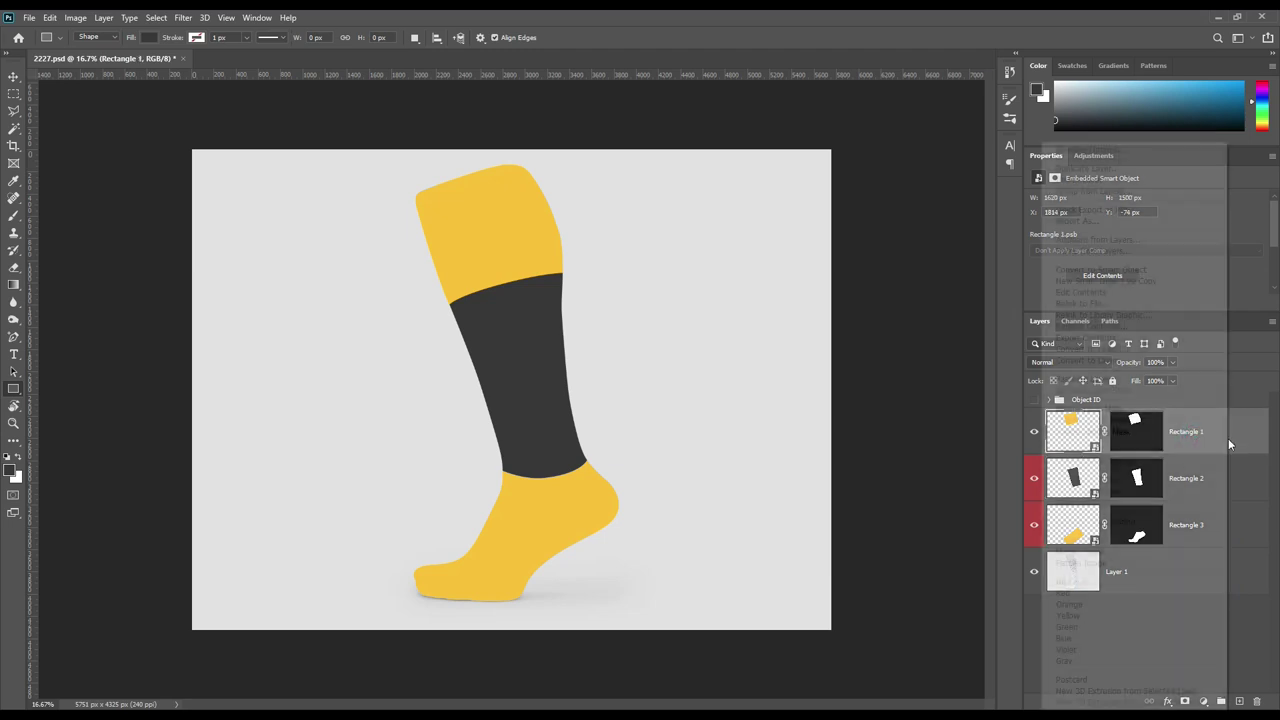
click(1063, 593)
click(1141, 616)
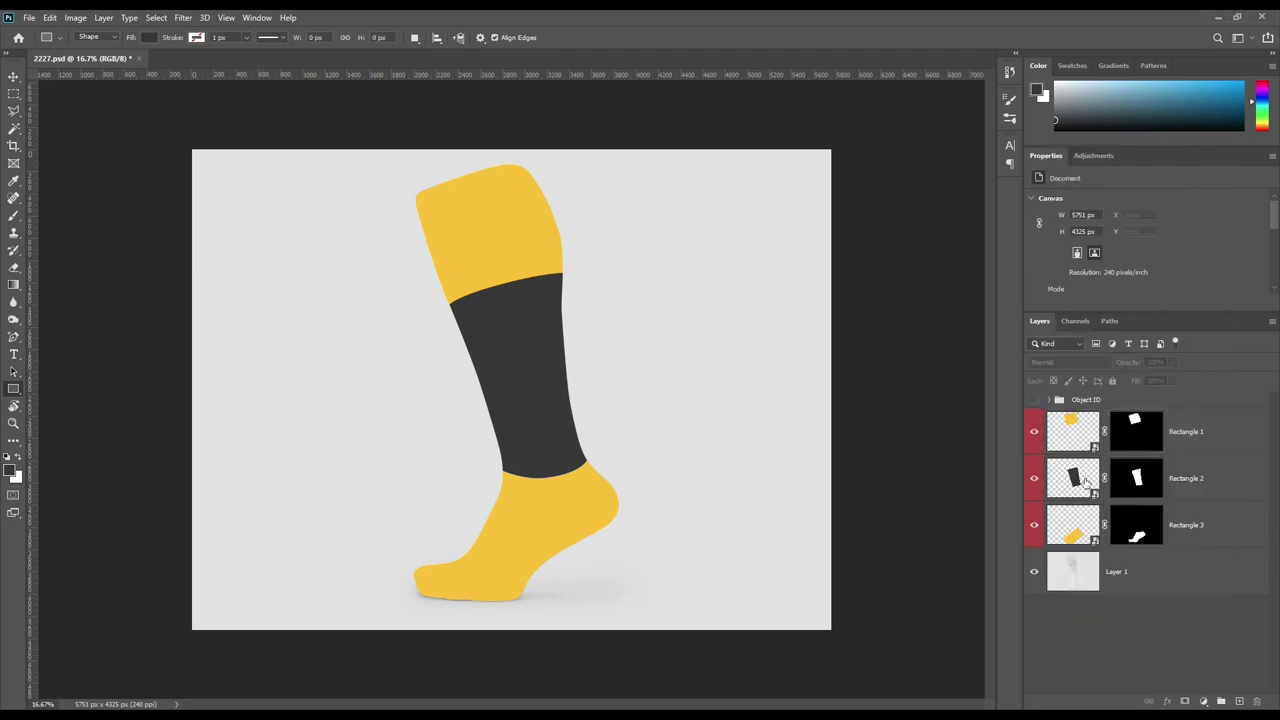
double_click(1096, 447)
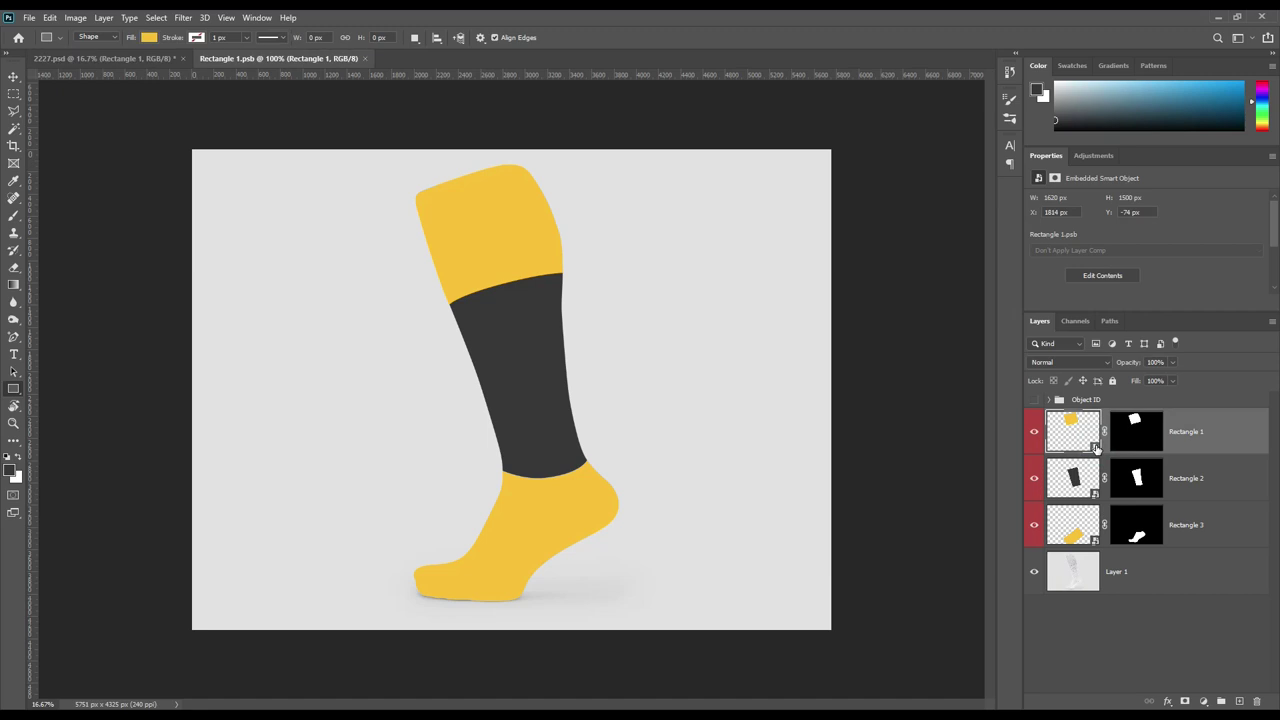
- Add a dark grey (414141) stripe, duplicate it into four even bands, and save Rectangle 1.psb
drag(163, 84, 861, 168)
click(850, 297)
key(v)
click(866, 123)
click(458, 37)
click(680, 151)
mouse_move(680, 151)
mouse_down()
mouse_move(603, 449)
mouse_move(603, 612)
mouse_up()
click(30, 18)
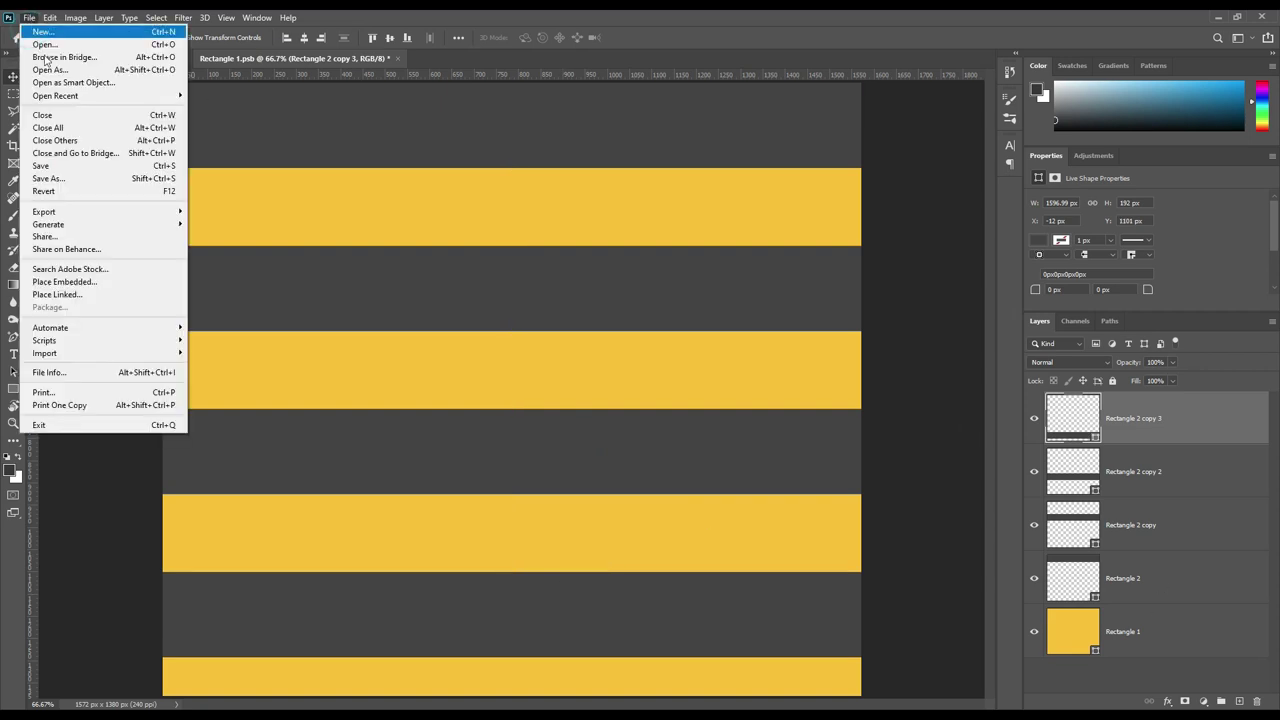
click(93, 173)
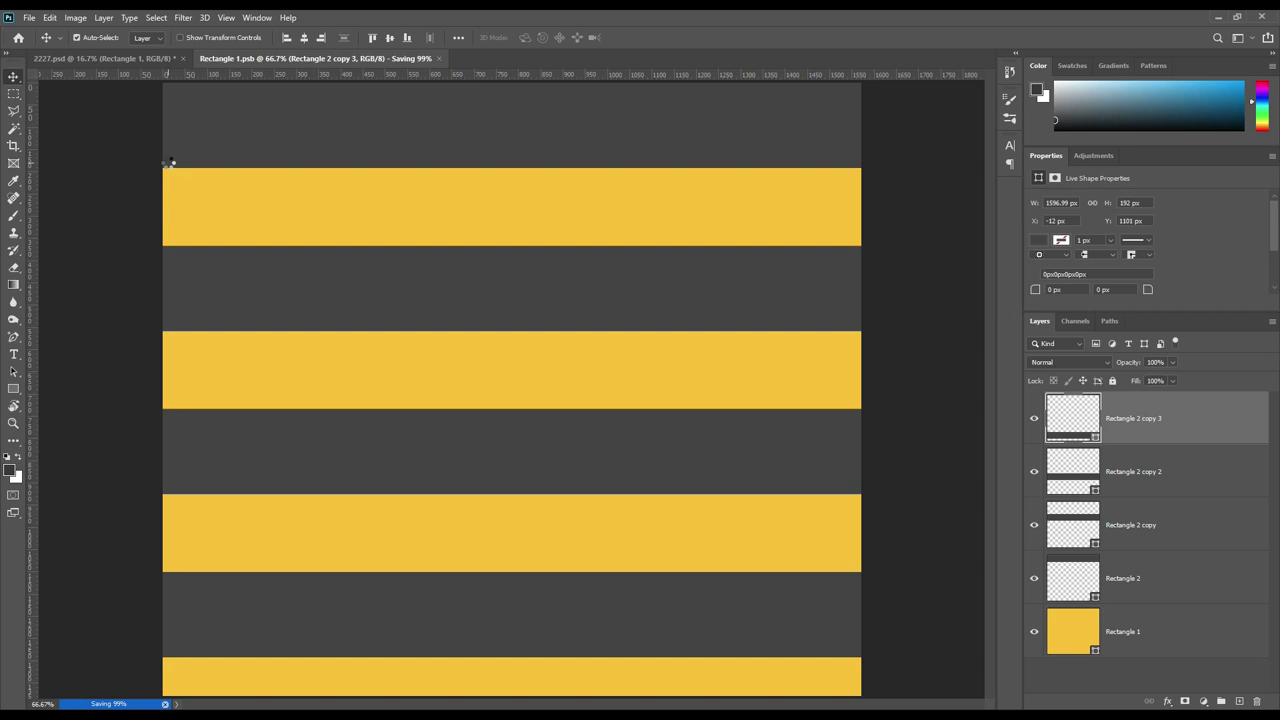
- Back in 2227.psd, close Rectangle 1.psb, dismiss the warp alert and delete Rectangle 1's mask
click(130, 58)
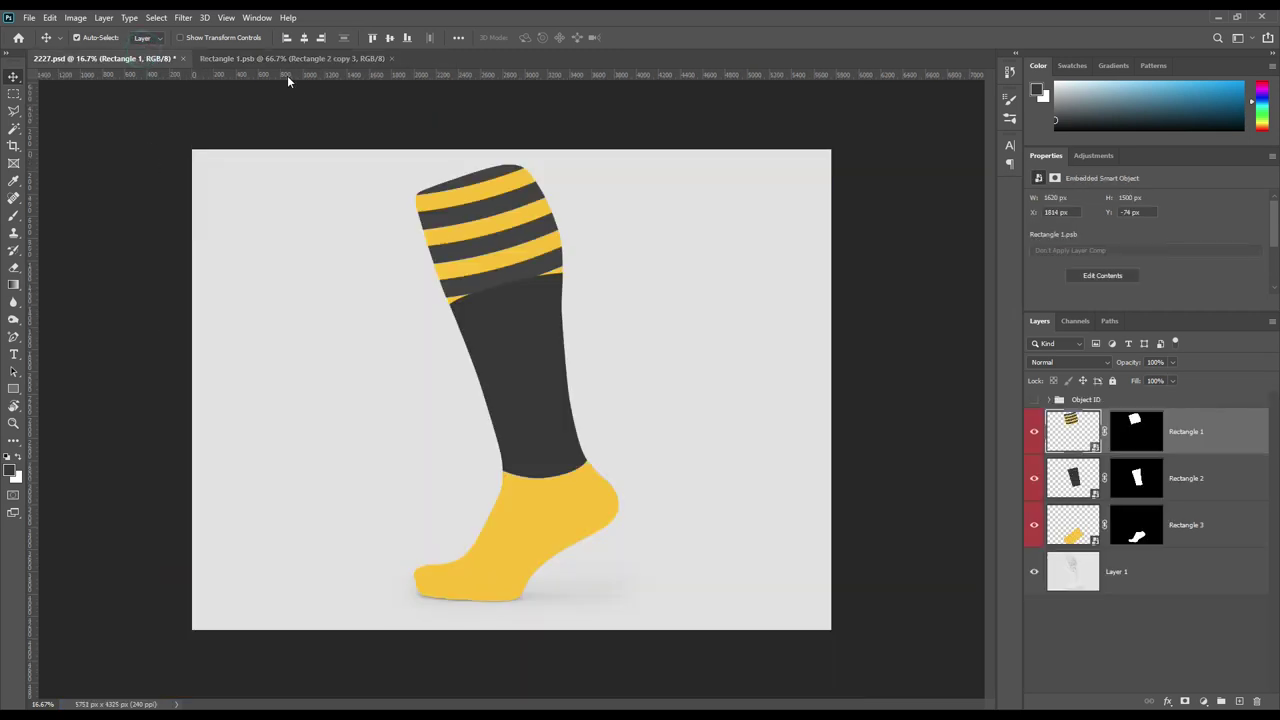
click(391, 58)
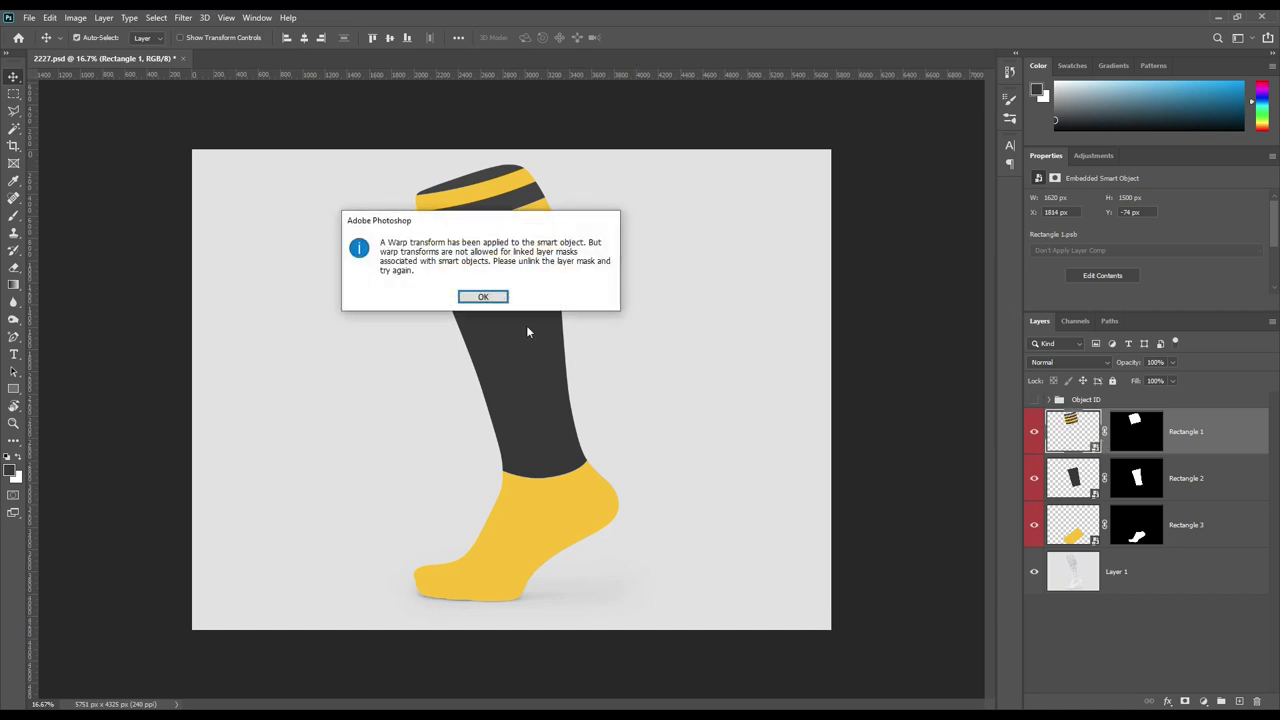
click(492, 297)
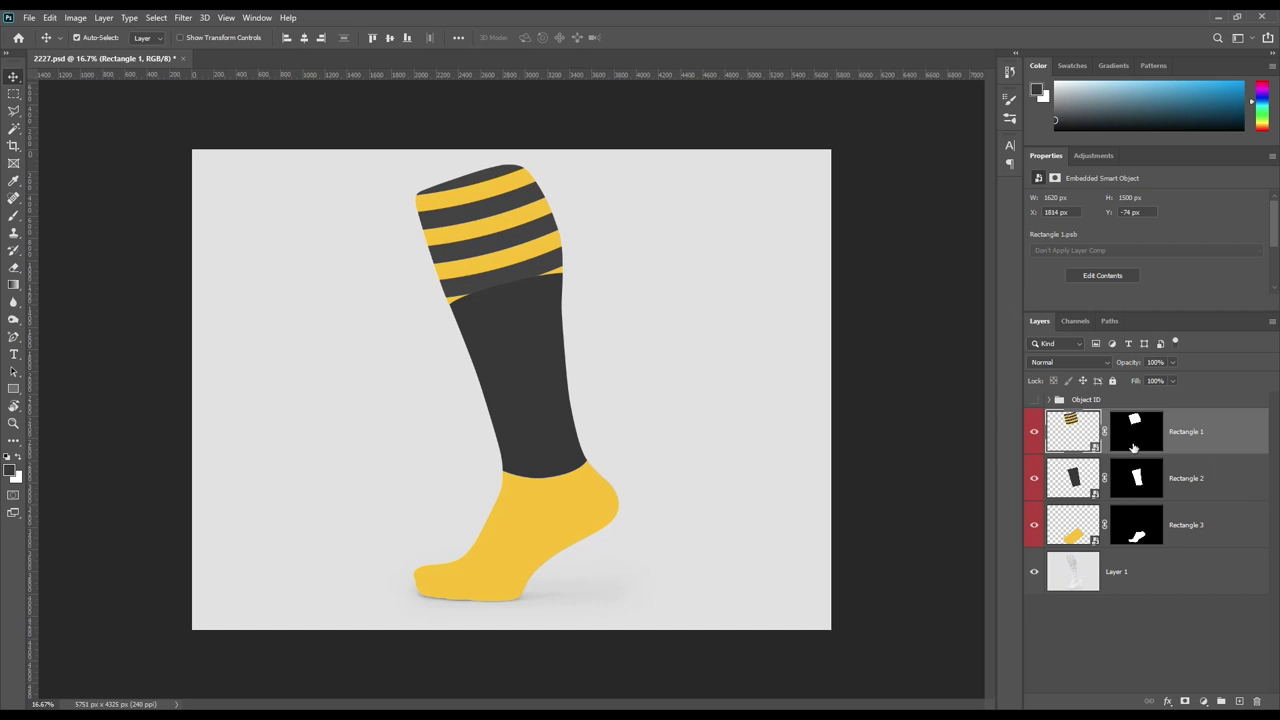
click(1135, 437)
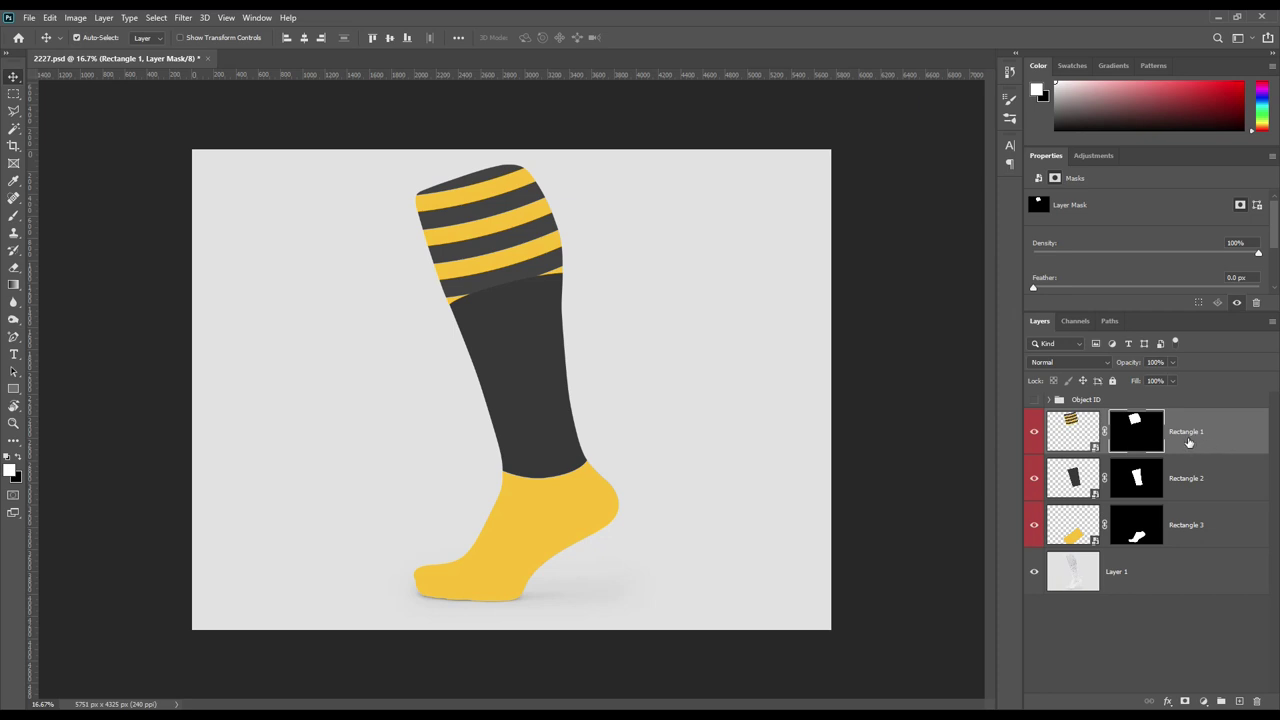
right_click(1138, 436)
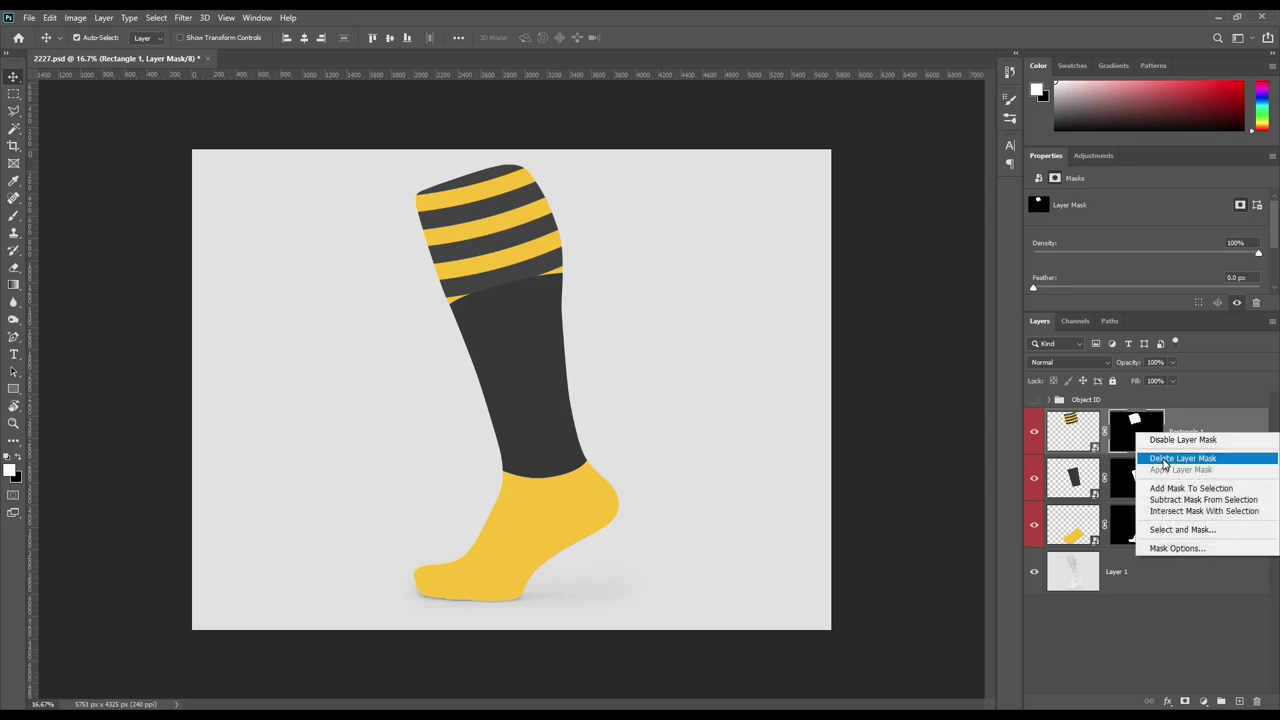
click(1163, 459)
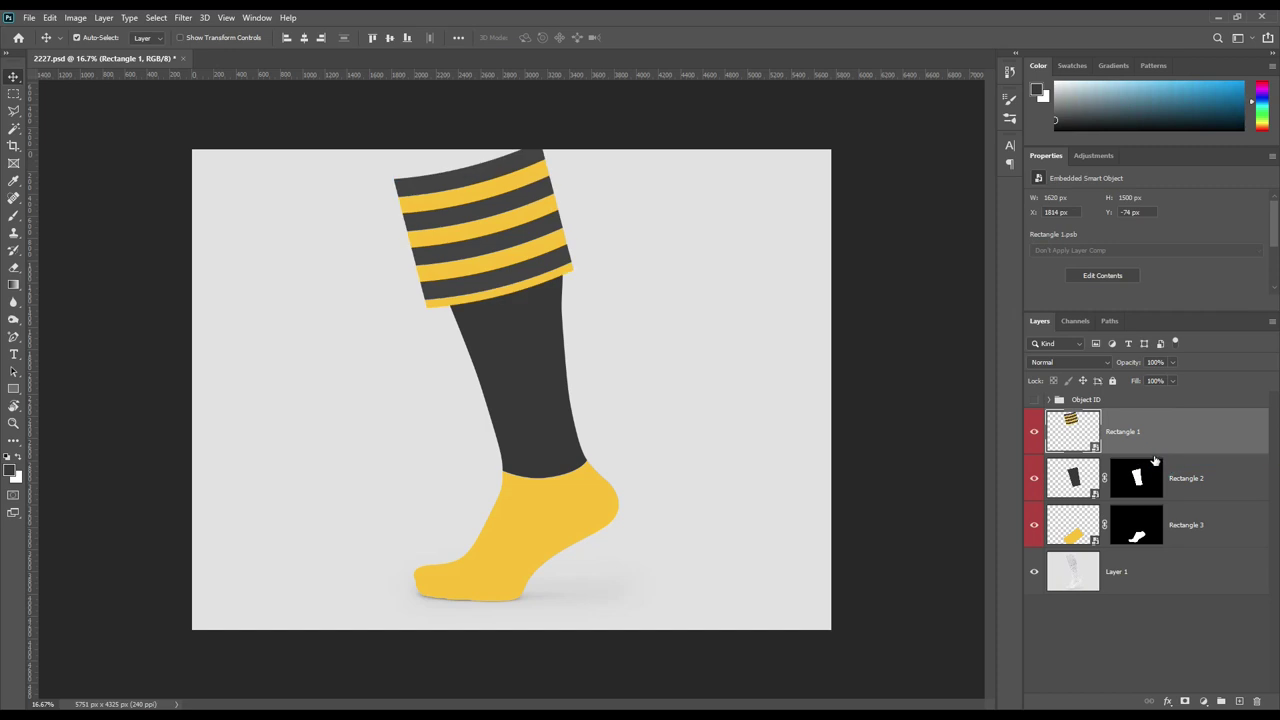
- Set the stripe band to 38% opacity and arch-warp it with about 15.2% bend
drag(1127, 366, 1104, 368)
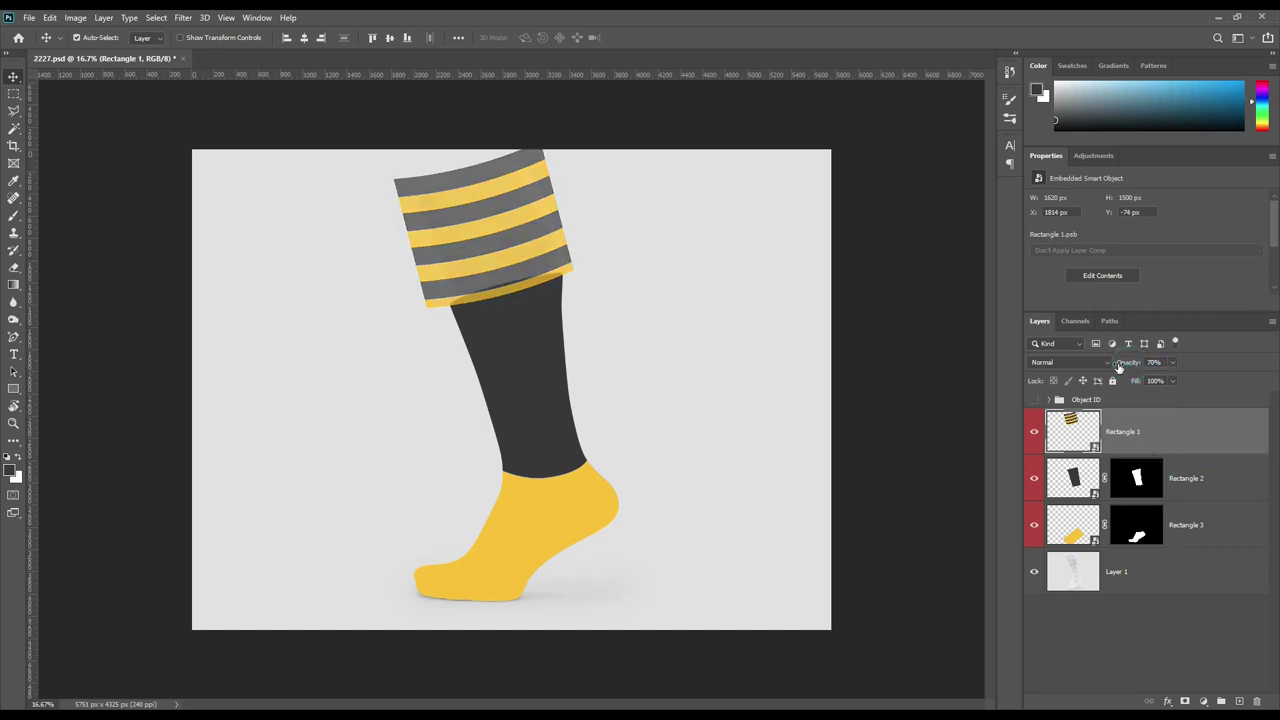
key(ctrl)
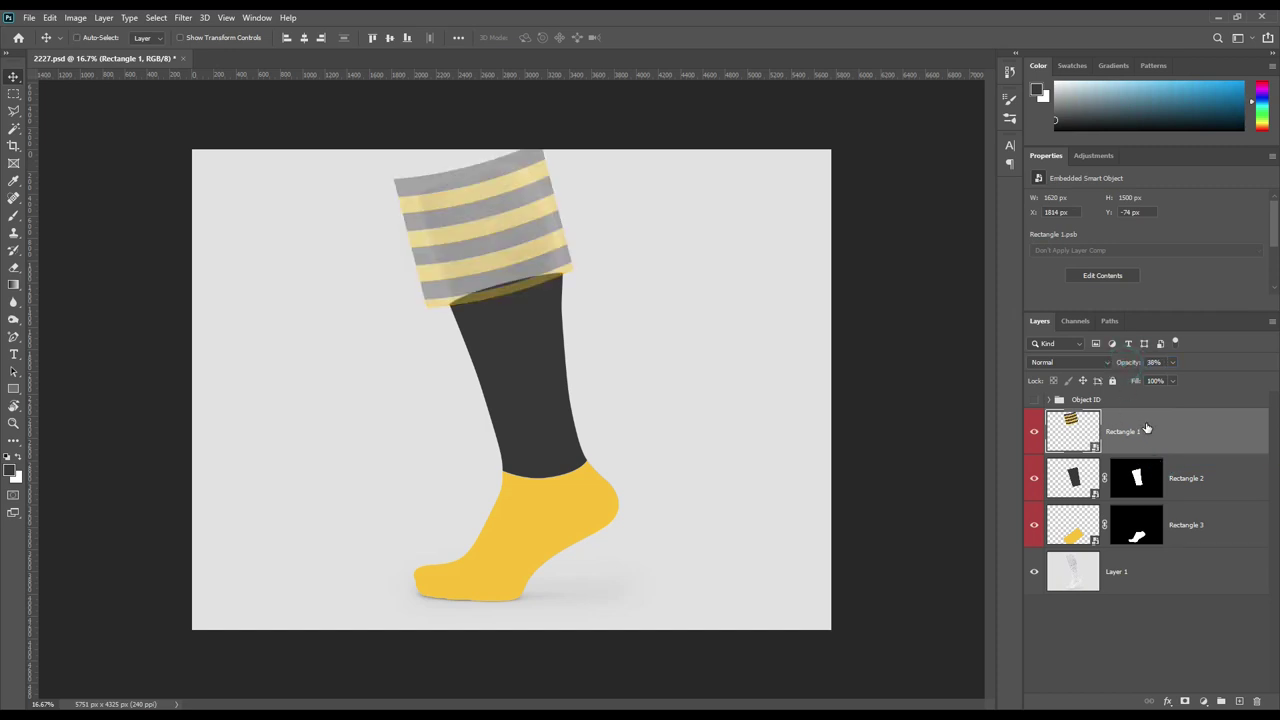
key(ctrl+t)
right_click(469, 191)
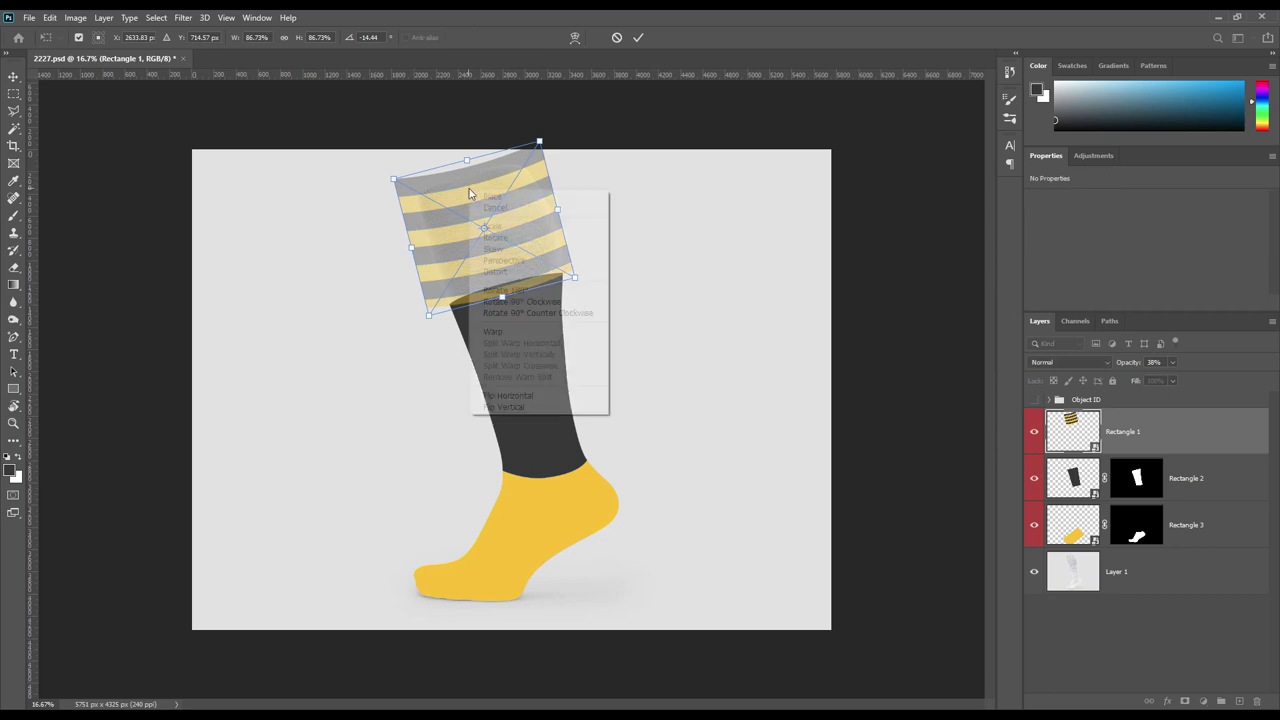
click(520, 329)
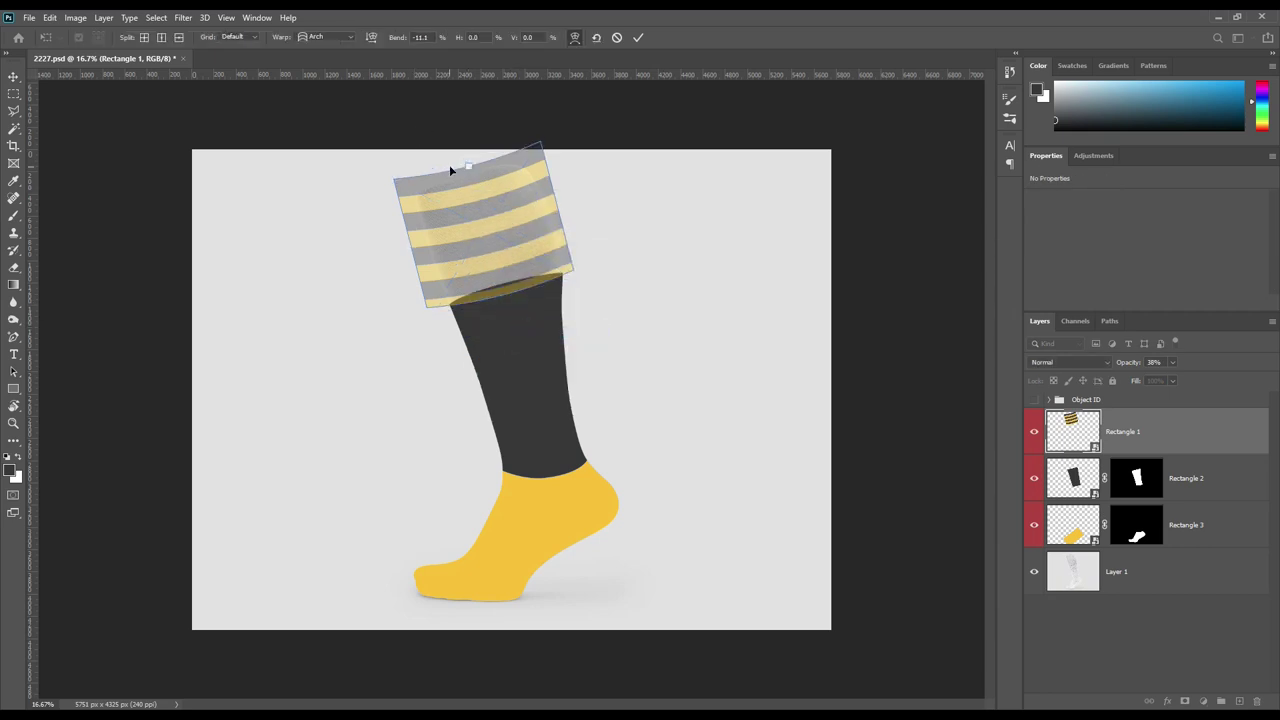
drag(467, 166, 461, 153)
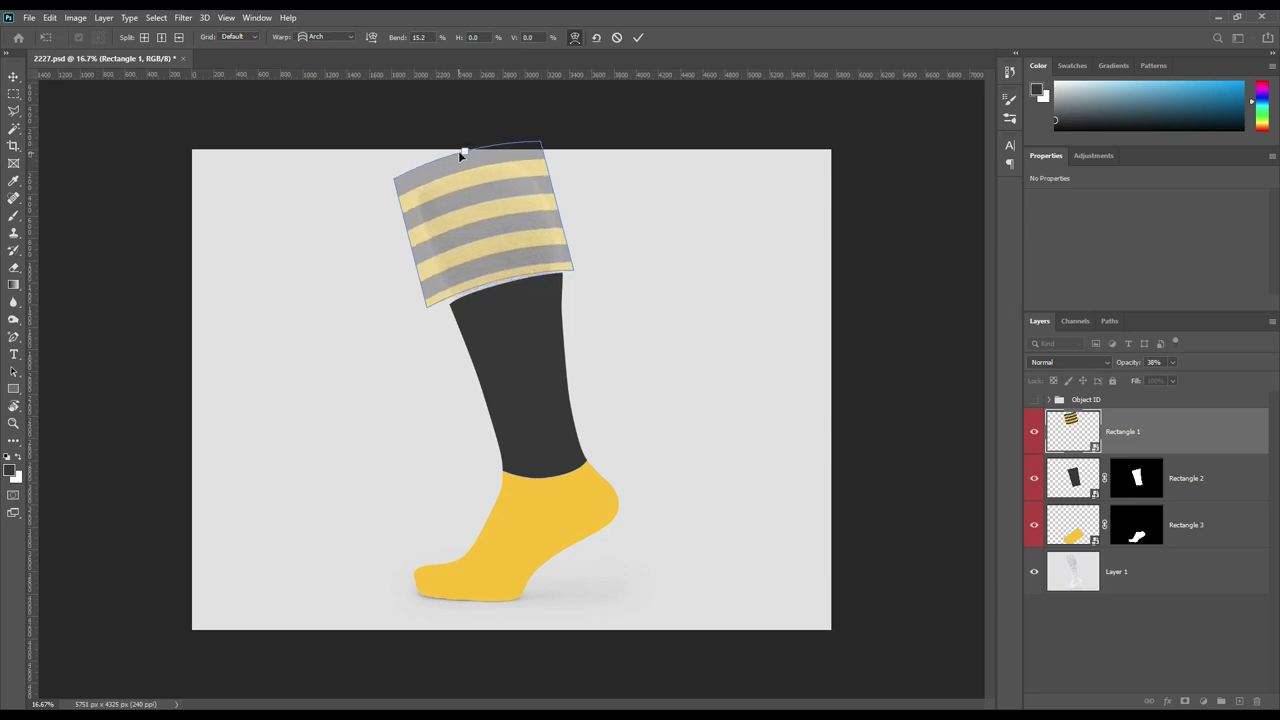
click(635, 39)
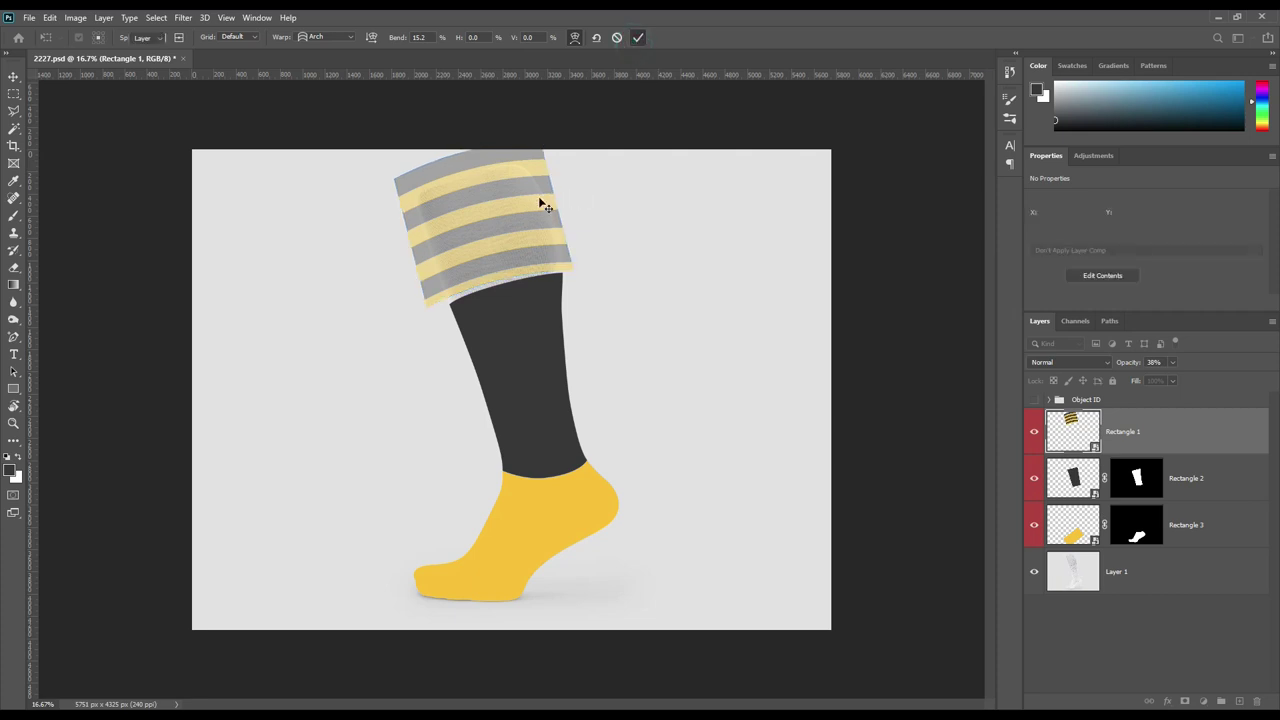
- Move the stripe band down onto the sock top and rotate it to about -15.8°
drag(484, 228, 487, 240)
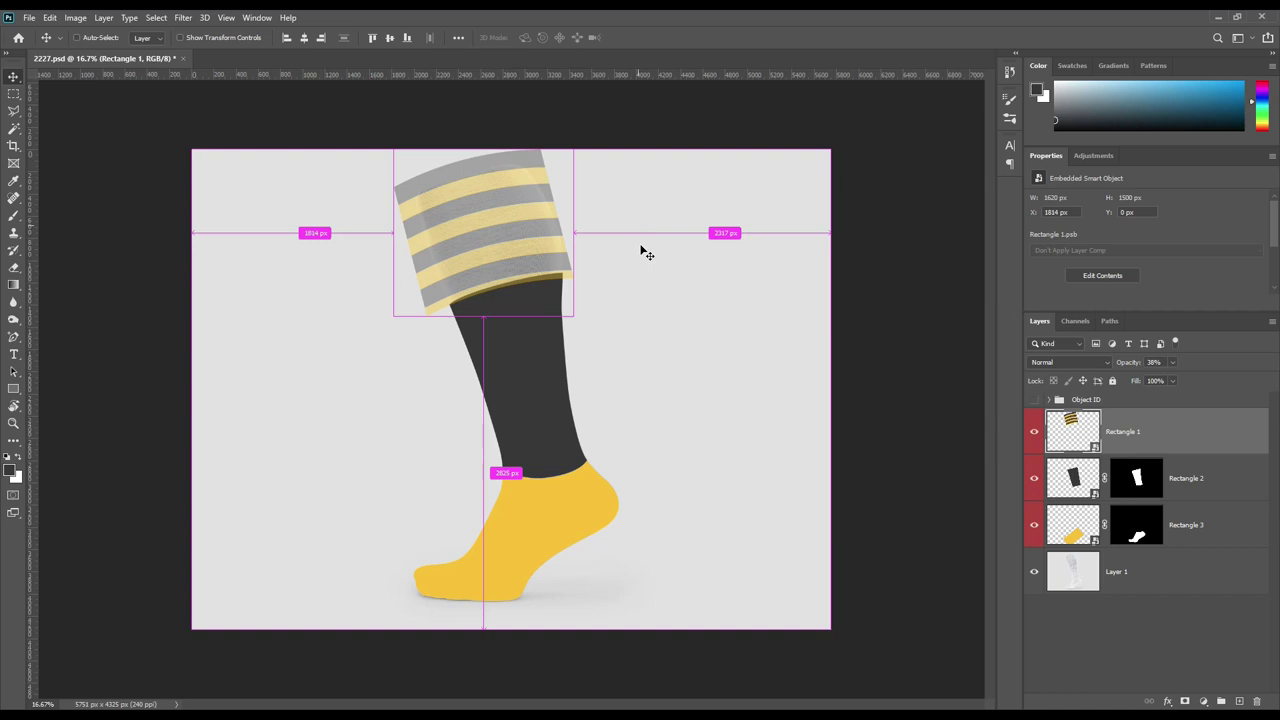
key(ctrl+t)
drag(611, 317, 617, 316)
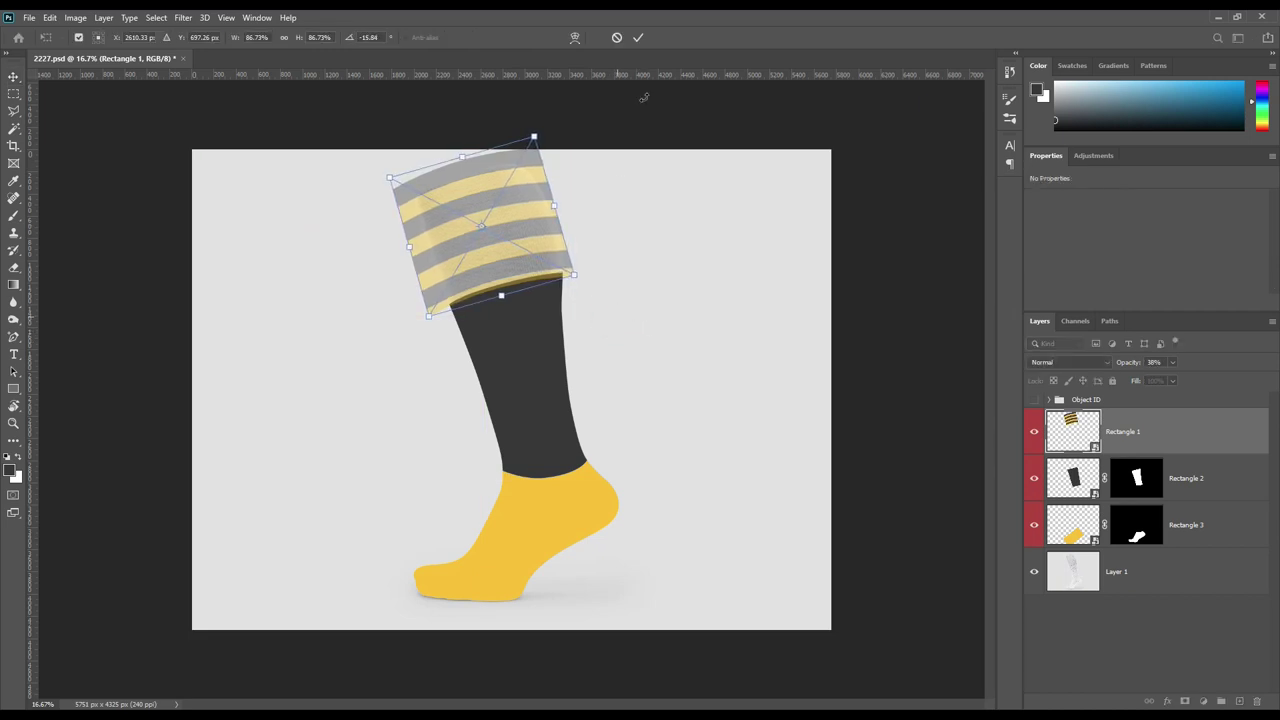
click(638, 37)
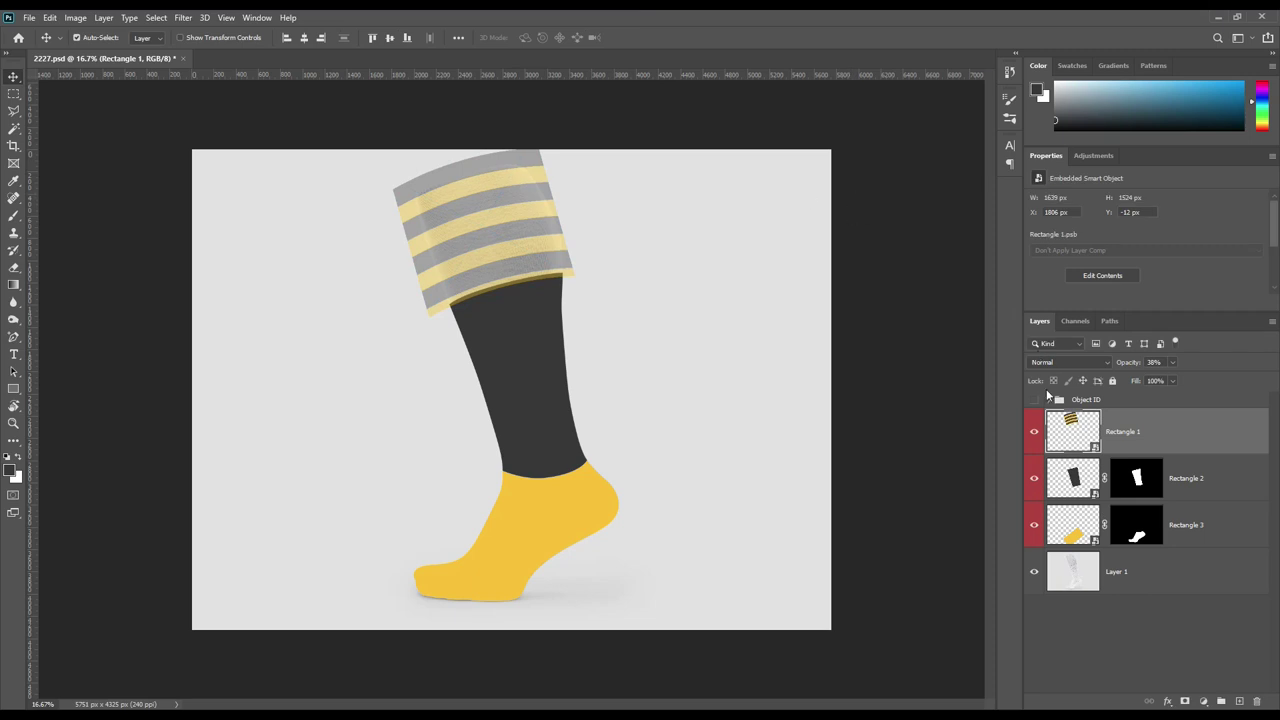
- Add a layer mask to the stripe band from the whole sock shape
click(1049, 400)
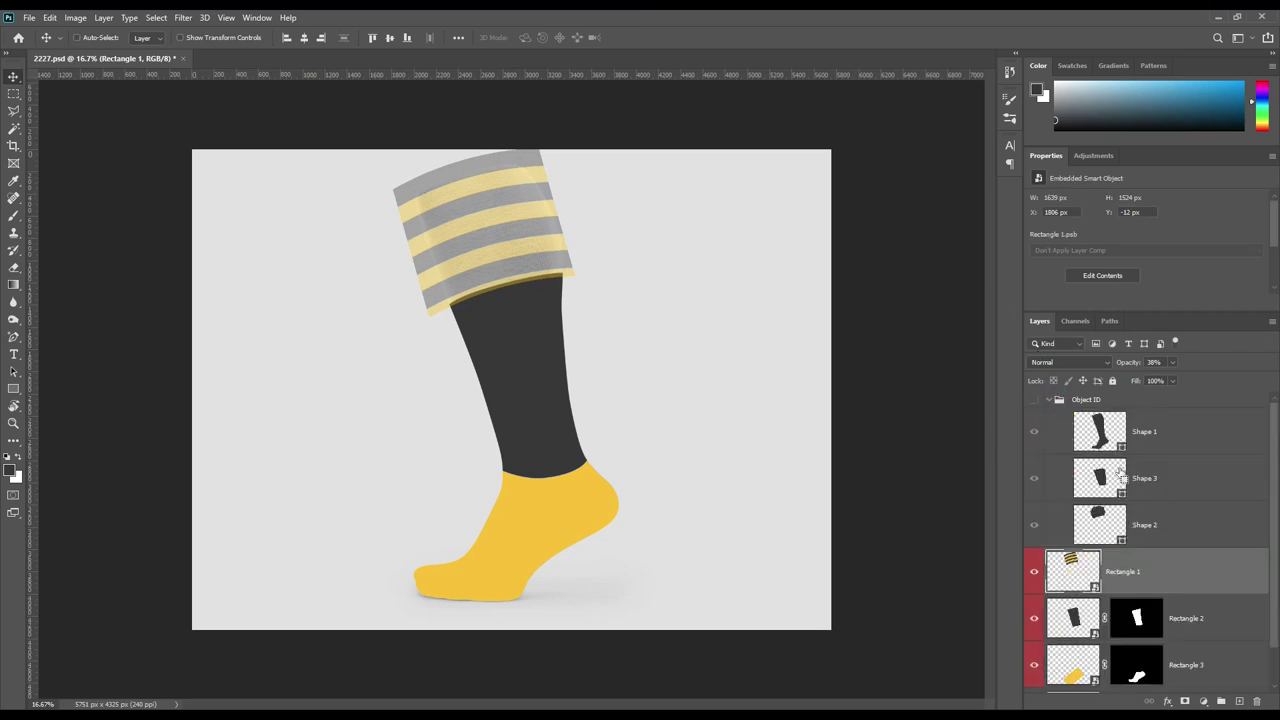
ctrl+click(1100, 432)
click(1184, 567)
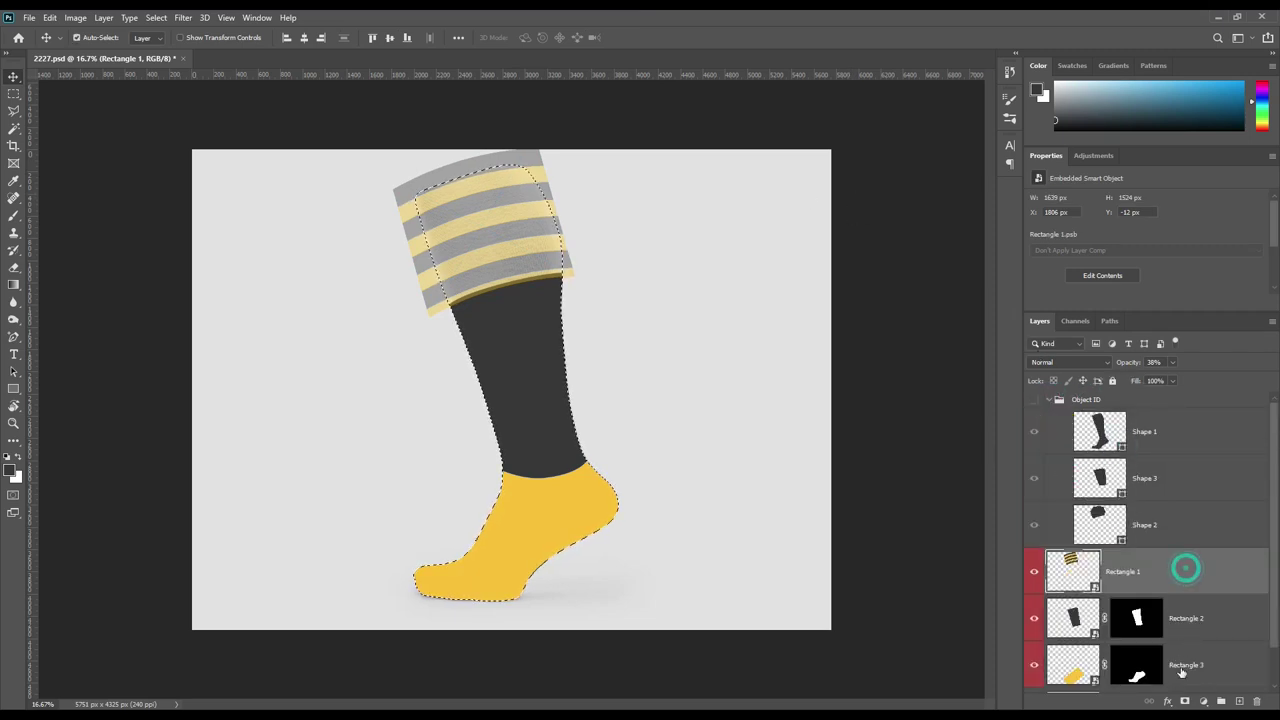
click(1184, 702)
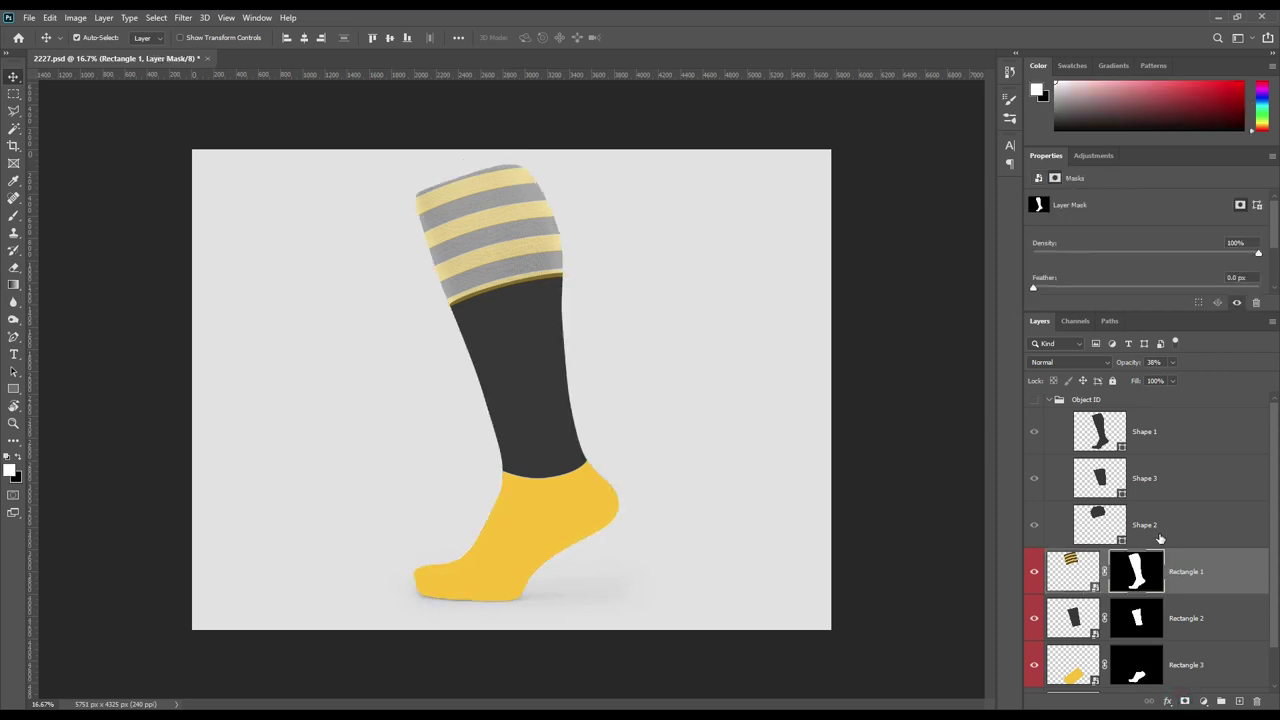
- Hide the stripes over the leg and foot areas, then restore 100% opacity
ctrl+click(1136, 618)
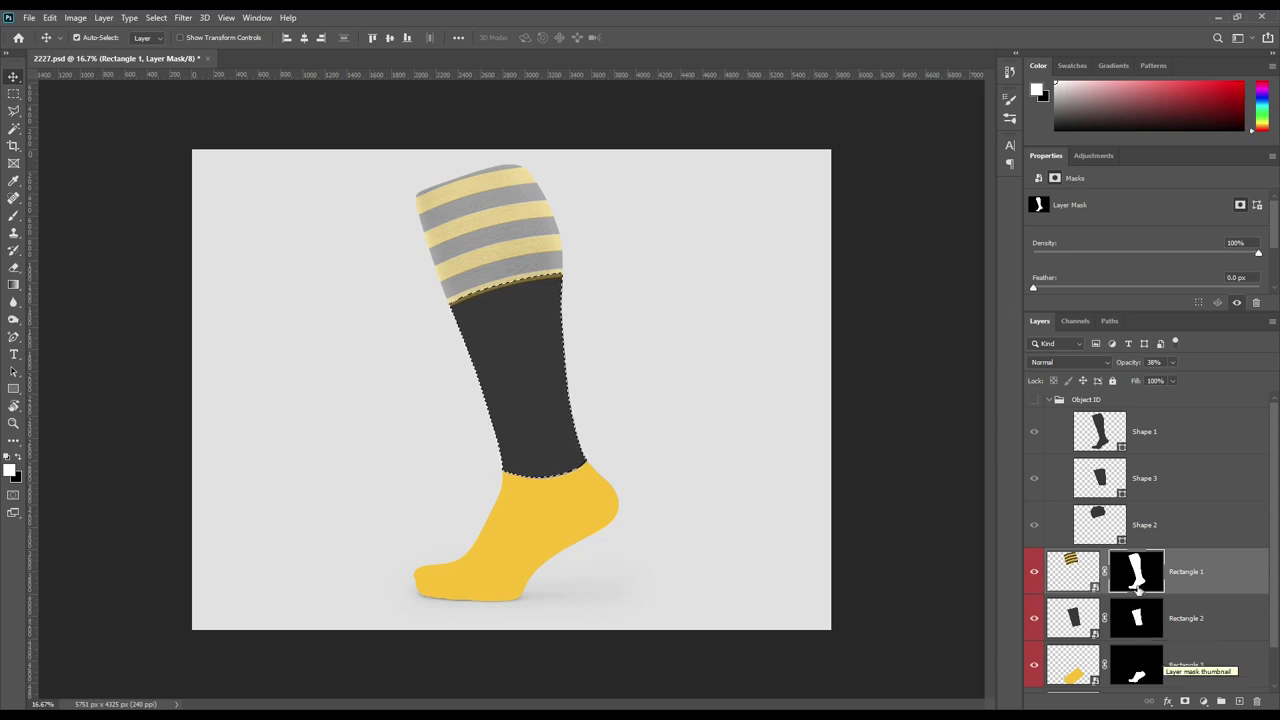
ctrl+click(1135, 655)
key(Delete)
key(ctrl+d)
click(1048, 400)
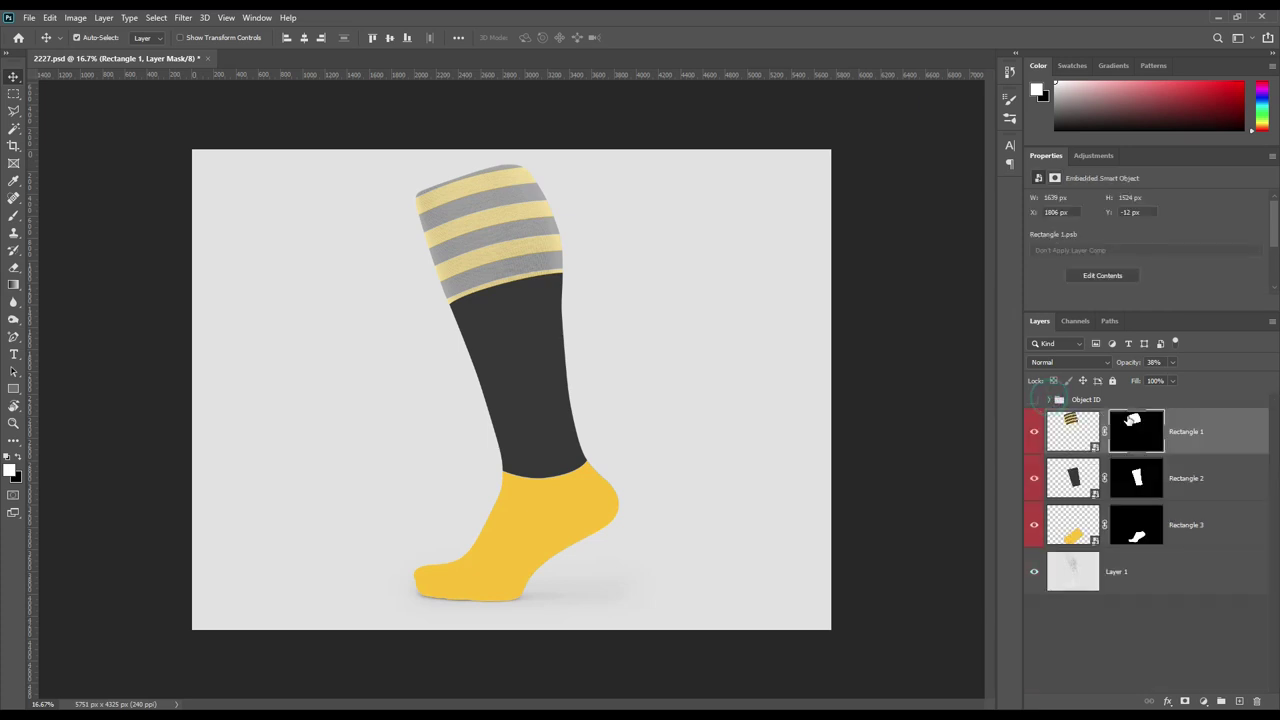
key(0)
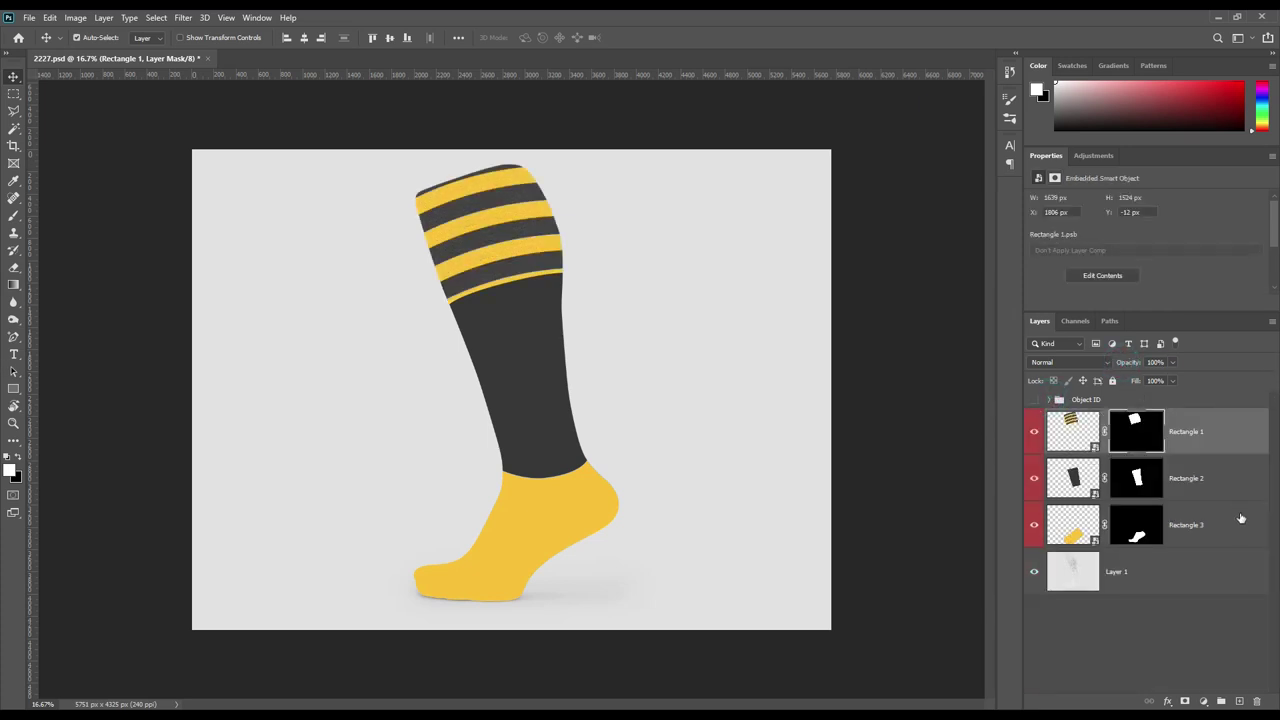
click(1157, 618)
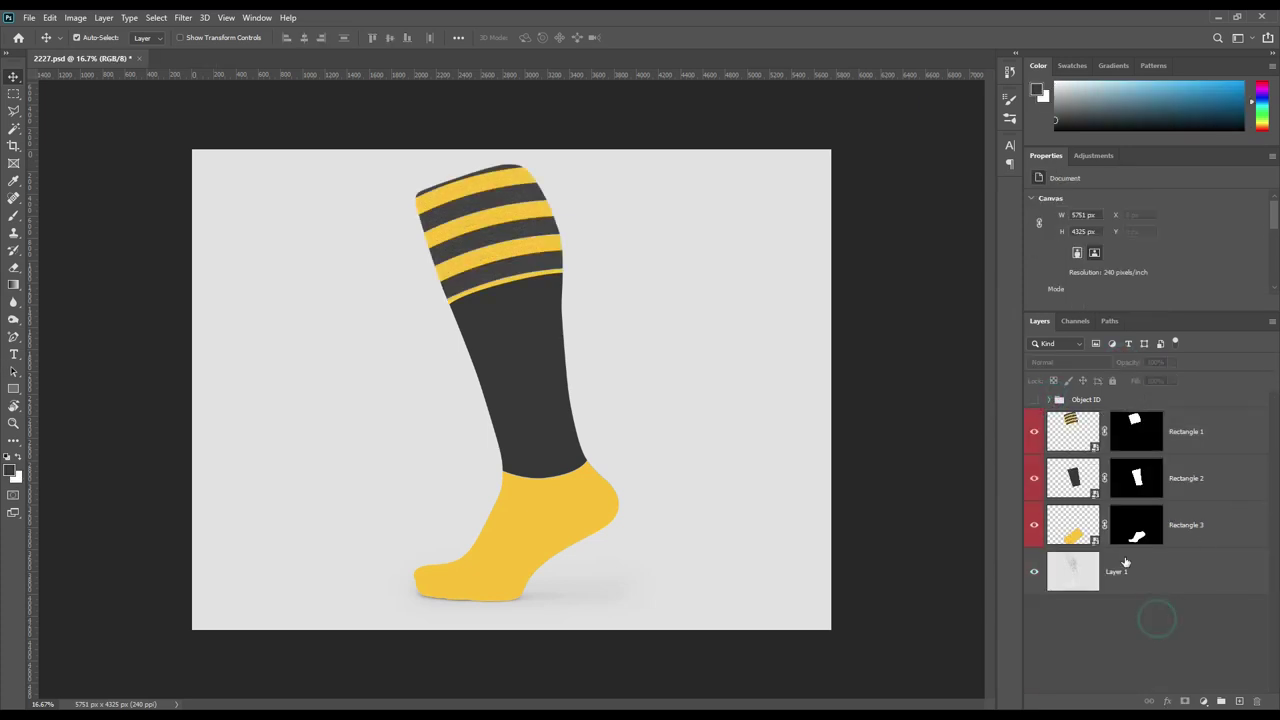
- Open Rectangle 2.psb, sample the sock's yellow, and refill its rectangle with that yellow
double_click(1093, 494)
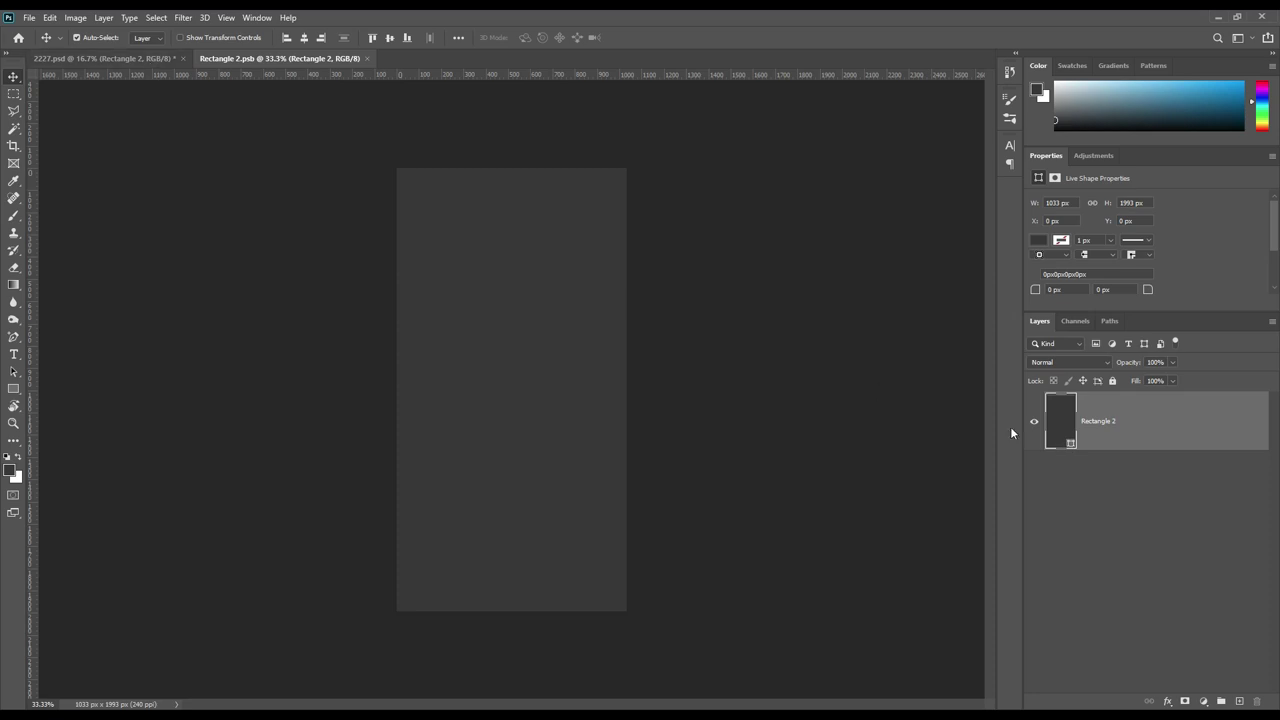
click(170, 60)
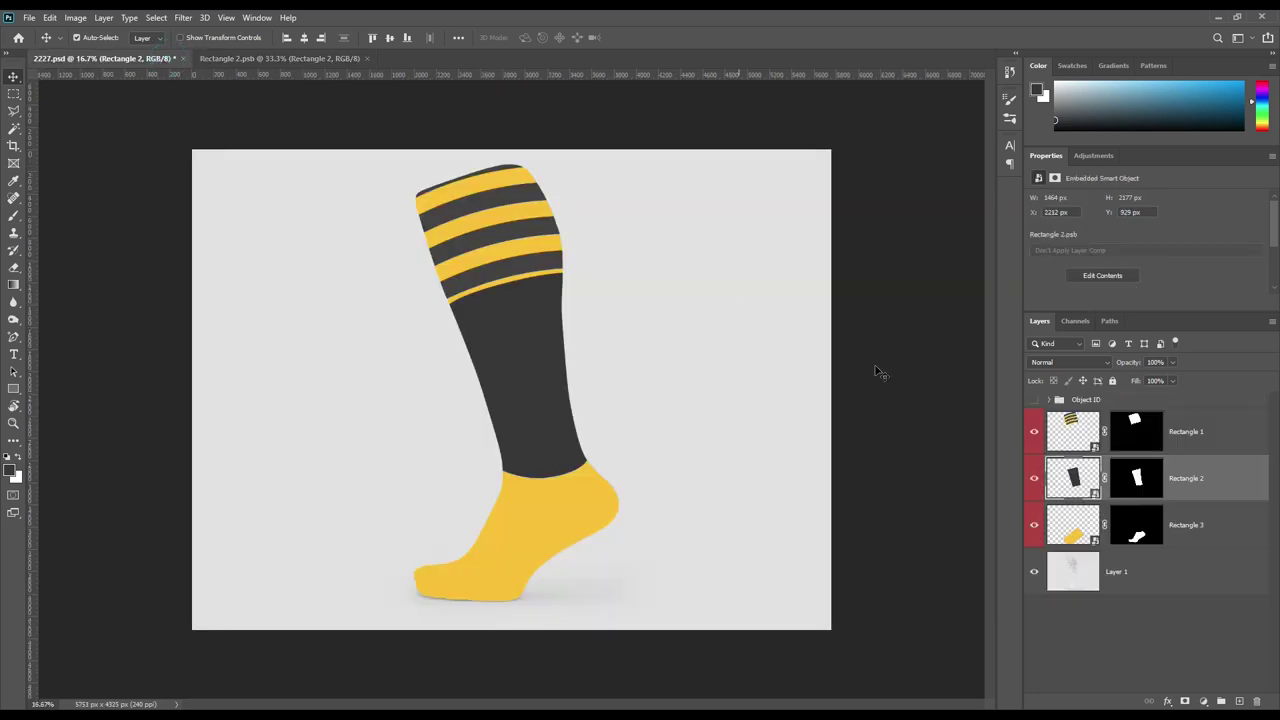
click(17, 477)
click(509, 534)
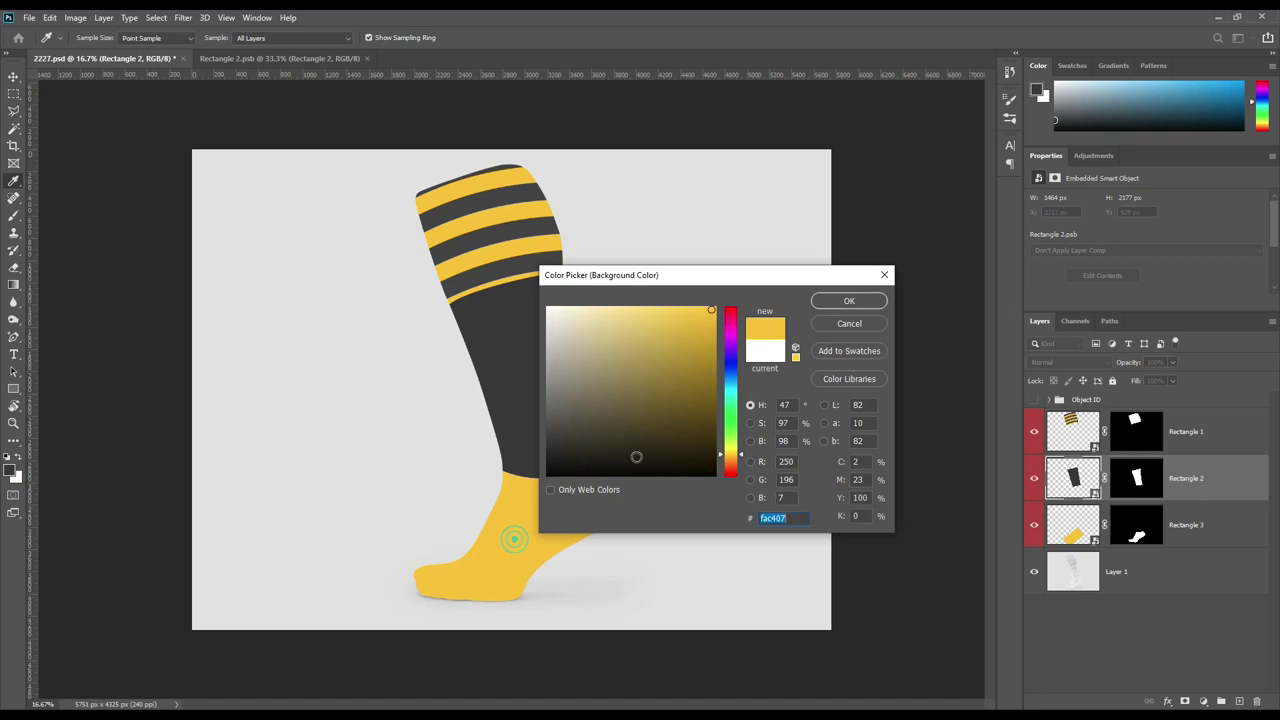
click(848, 301)
click(282, 60)
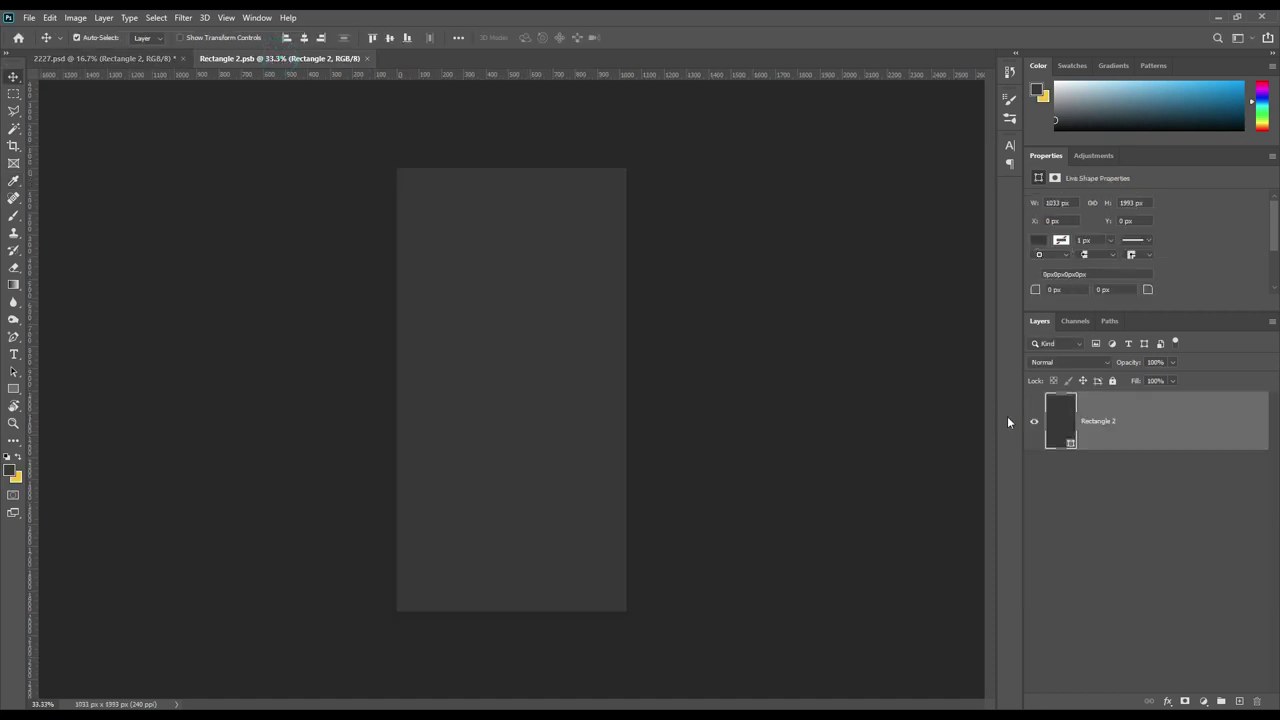
double_click(1068, 440)
key(Return)
- Add a two-line 'FREE SOCKS / MOCKUP' title on the yellow rectangle
key(t)
click(469, 359)
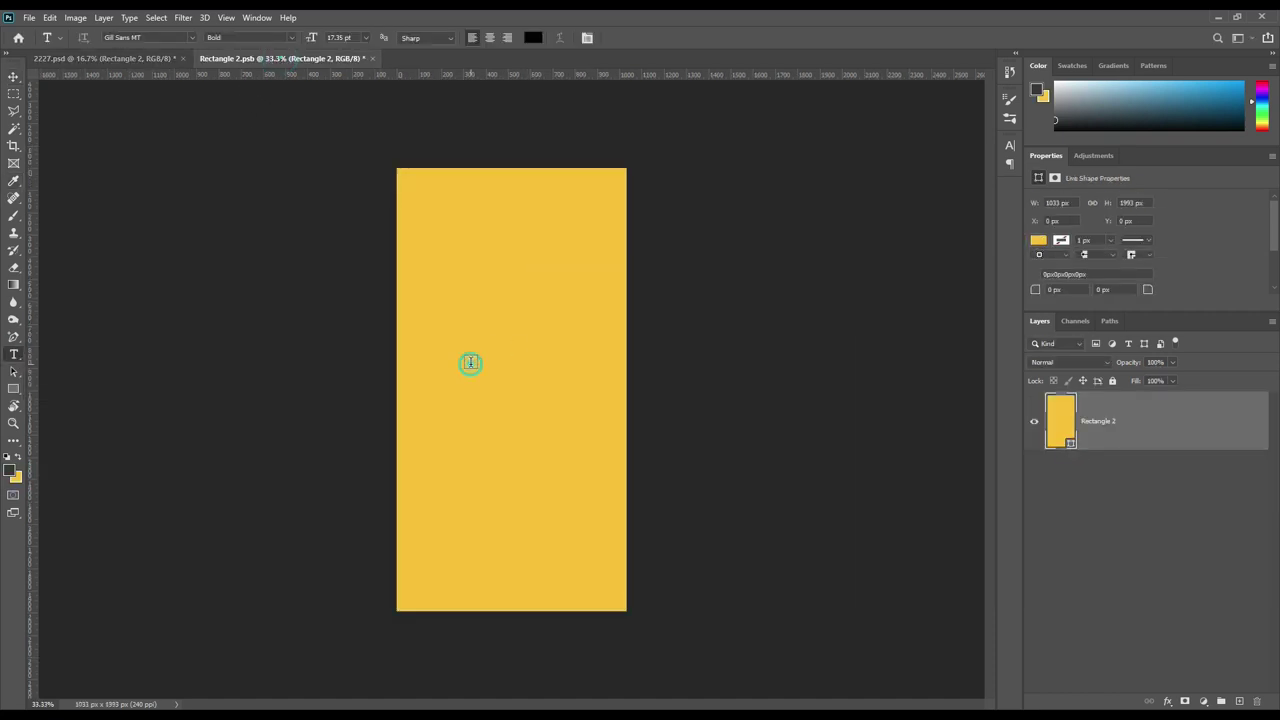
text(FREE SOCKS)
key(Return)
text(MOCKUP)
click(637, 38)
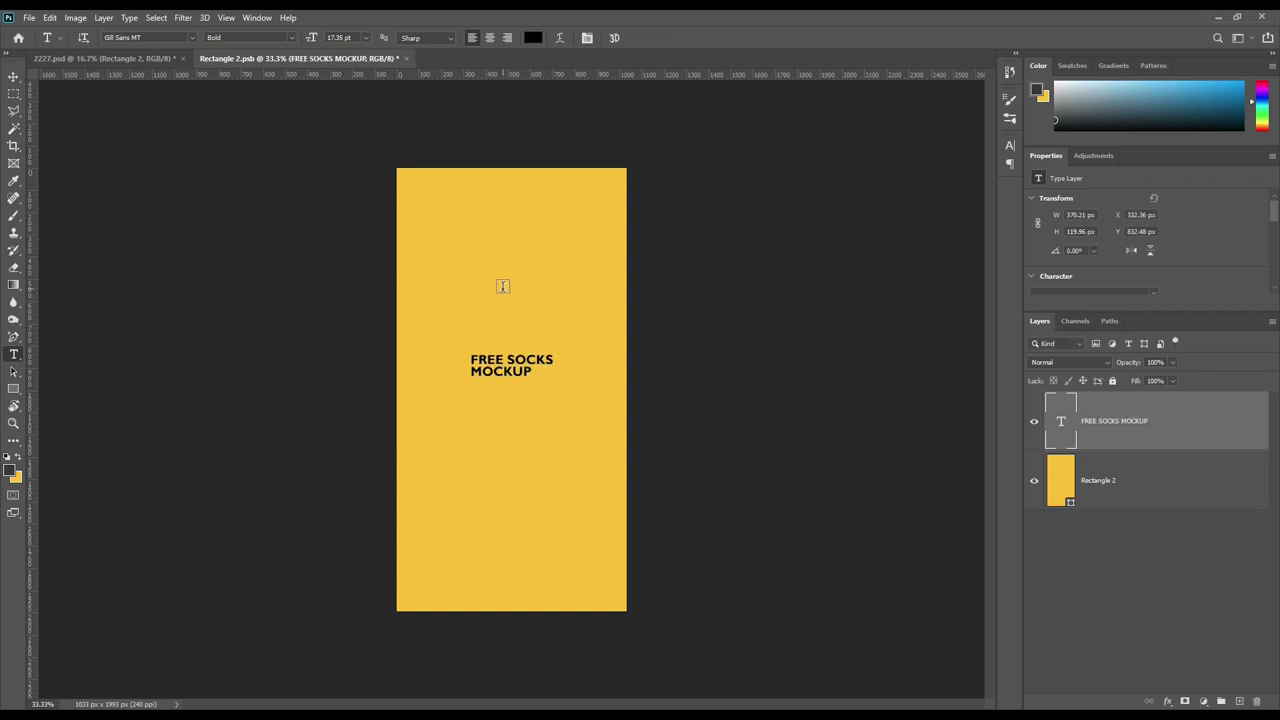
- Add an 'M' text layer in a script font with a dark circle behind it
click(503, 287)
text(M)
click(637, 38)
click(193, 38)
scroll(368, 95, up, 10)
scroll(370, 92, up, 10)
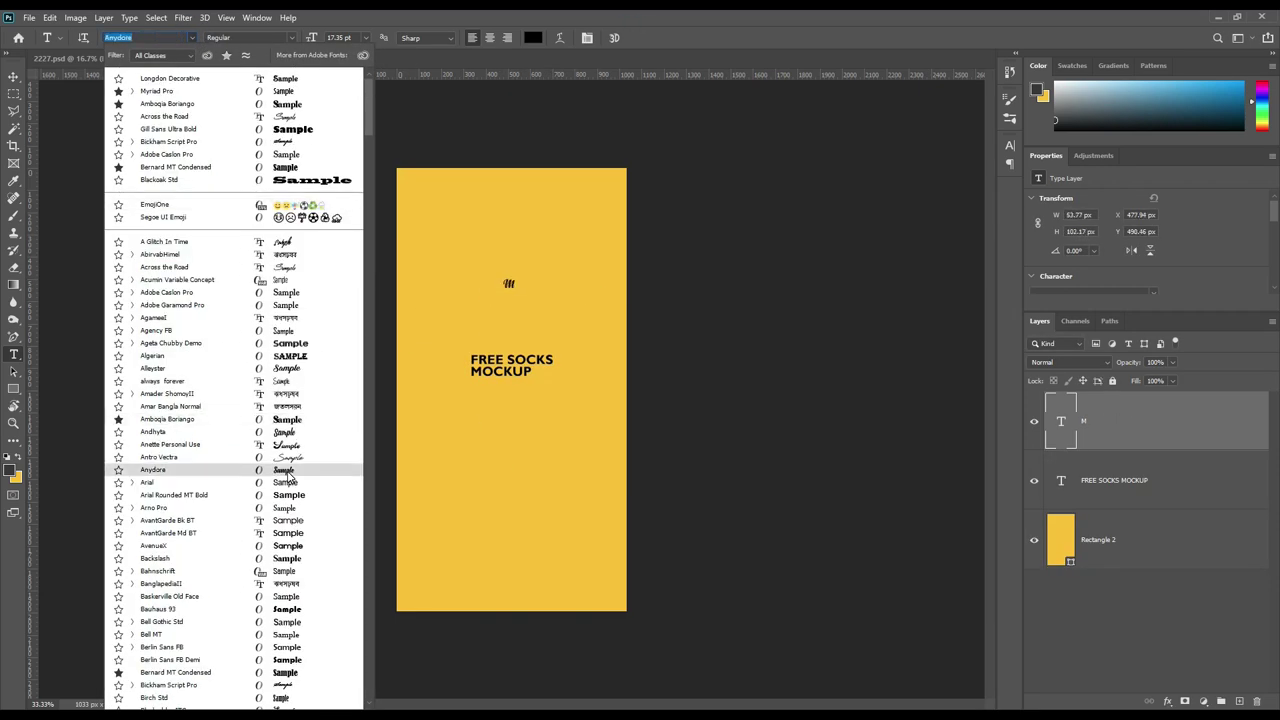
click(200, 458)
drag(472, 290, 528, 346)
- Enlarge the M over the circle and colour it the sampled yellow
click(1114, 423)
key(ctrl+t)
drag(515, 289, 528, 345)
key(Return)
click(14, 354)
click(533, 37)
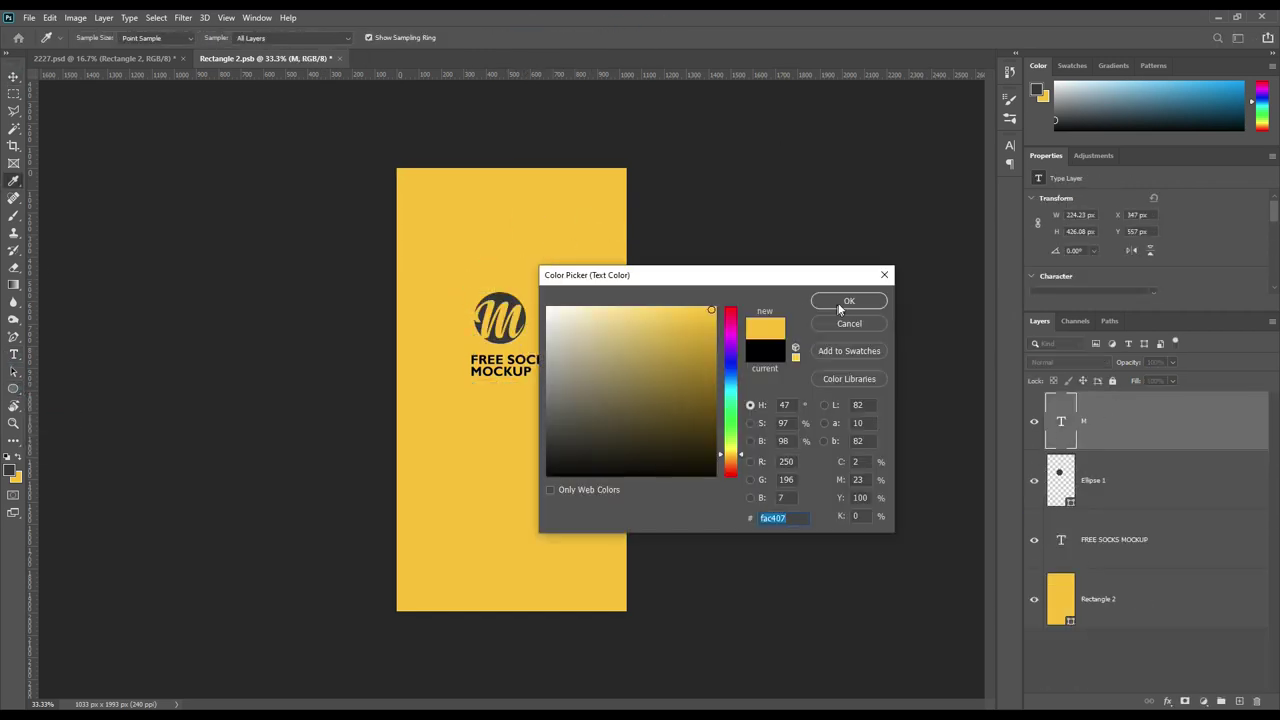
click(843, 297)
shift+click(1092, 480)
- Merge the M and circle into one logo layer and position it above the title
right_click(1110, 480)
click(1071, 537)
key(ctrl+t)
drag(498, 317, 513, 320)
click(660, 37)
- Enlarge the FREE SOCKS MOCKUP title and position it under the logo
click(1114, 480)
key(ctrl+t)
mouse_move(552, 380)
mouse_down()
mouse_move(511, 380)
mouse_move(571, 391)
mouse_up()
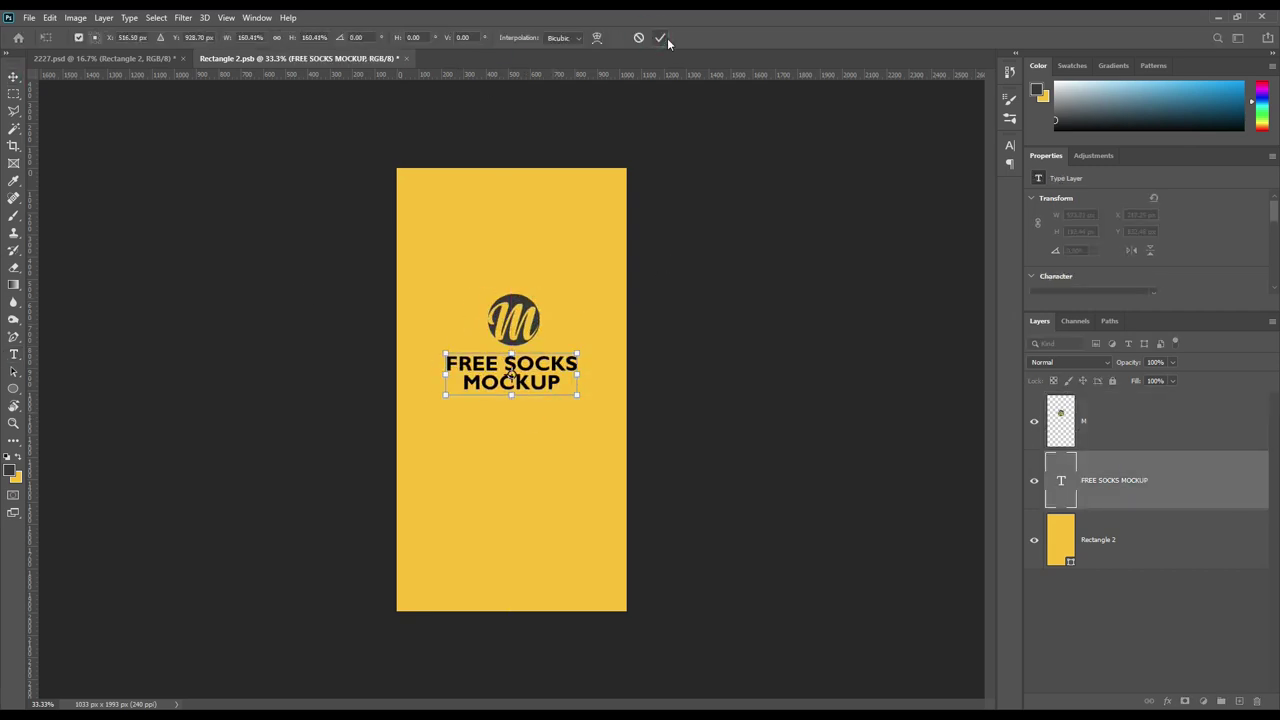
key(Return)
click(466, 440)
text(www.mockuphut.com)
click(636, 37)
key(v)
drag(466, 436, 511, 402)
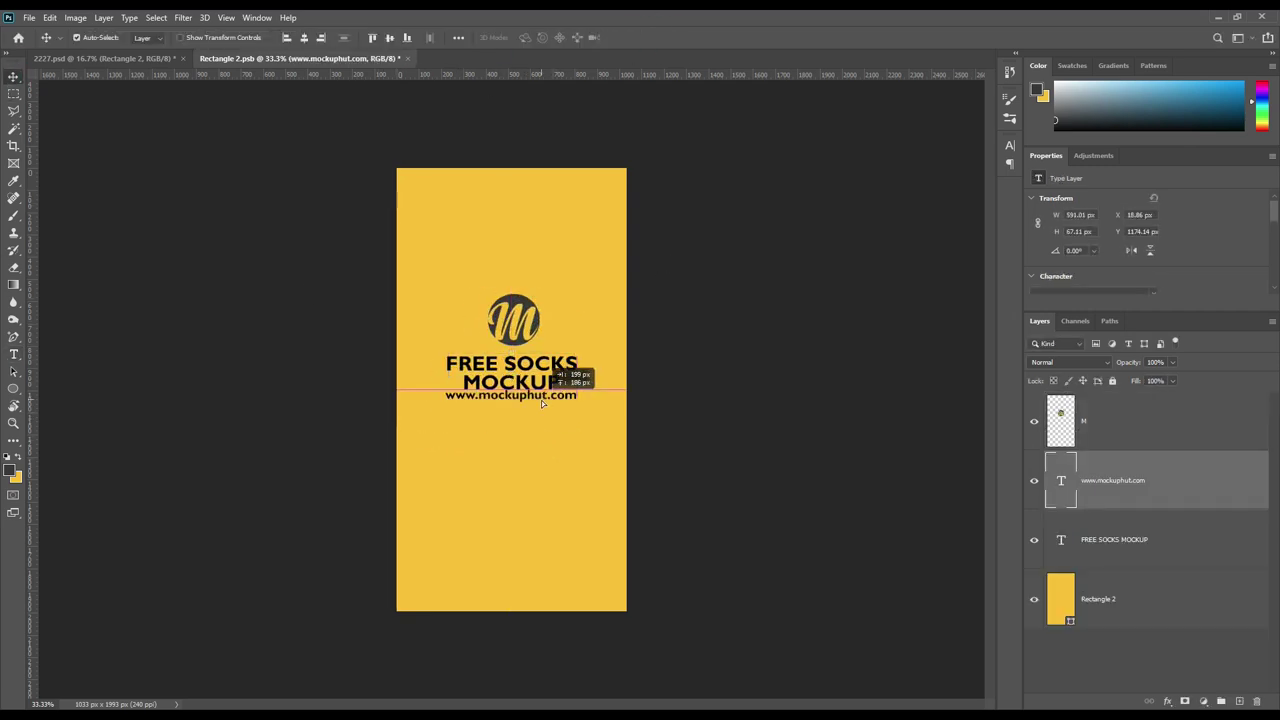
click(29, 17)
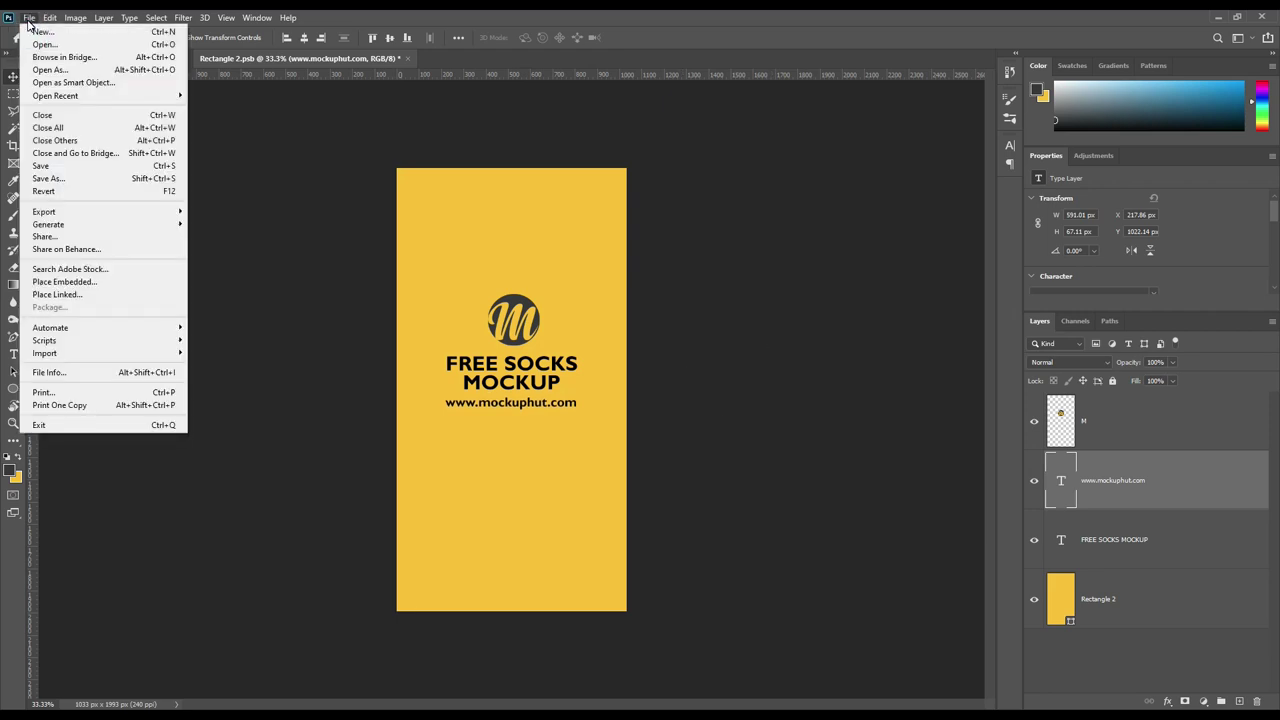
click(110, 167)
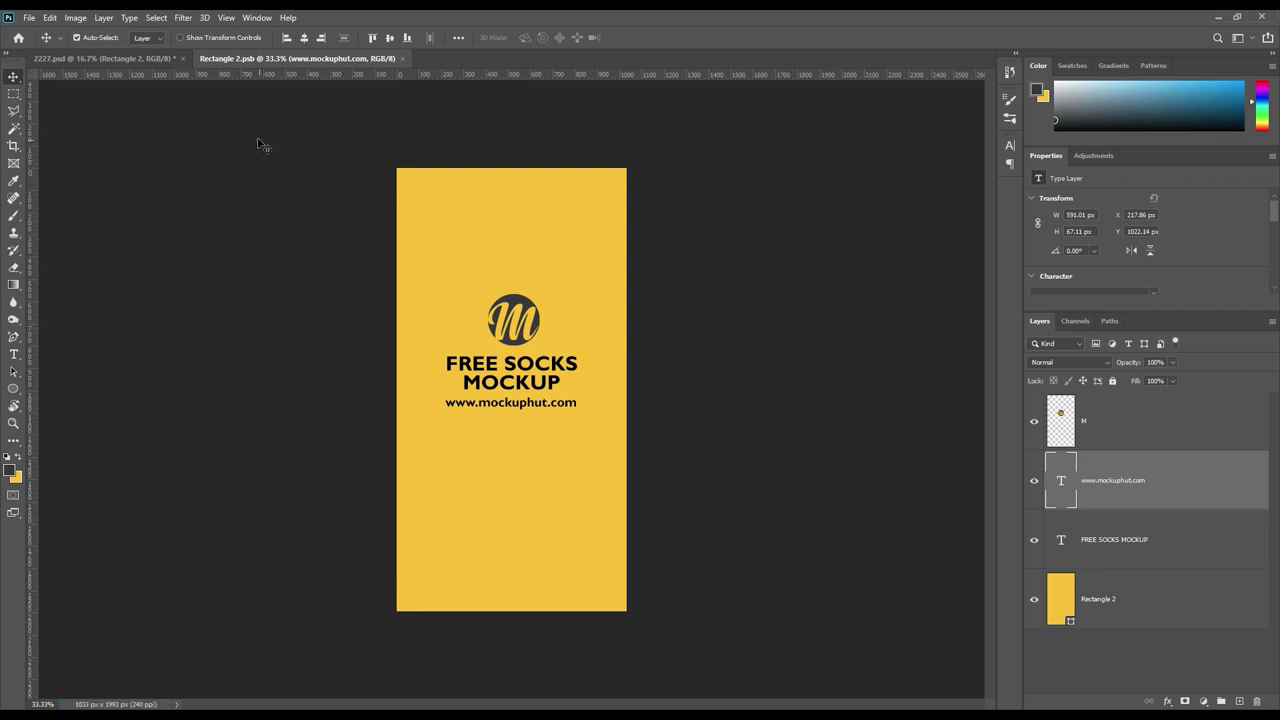
- Back in 2227.psd, combine the three mask shapes into one sock selection on Layer 1
click(141, 58)
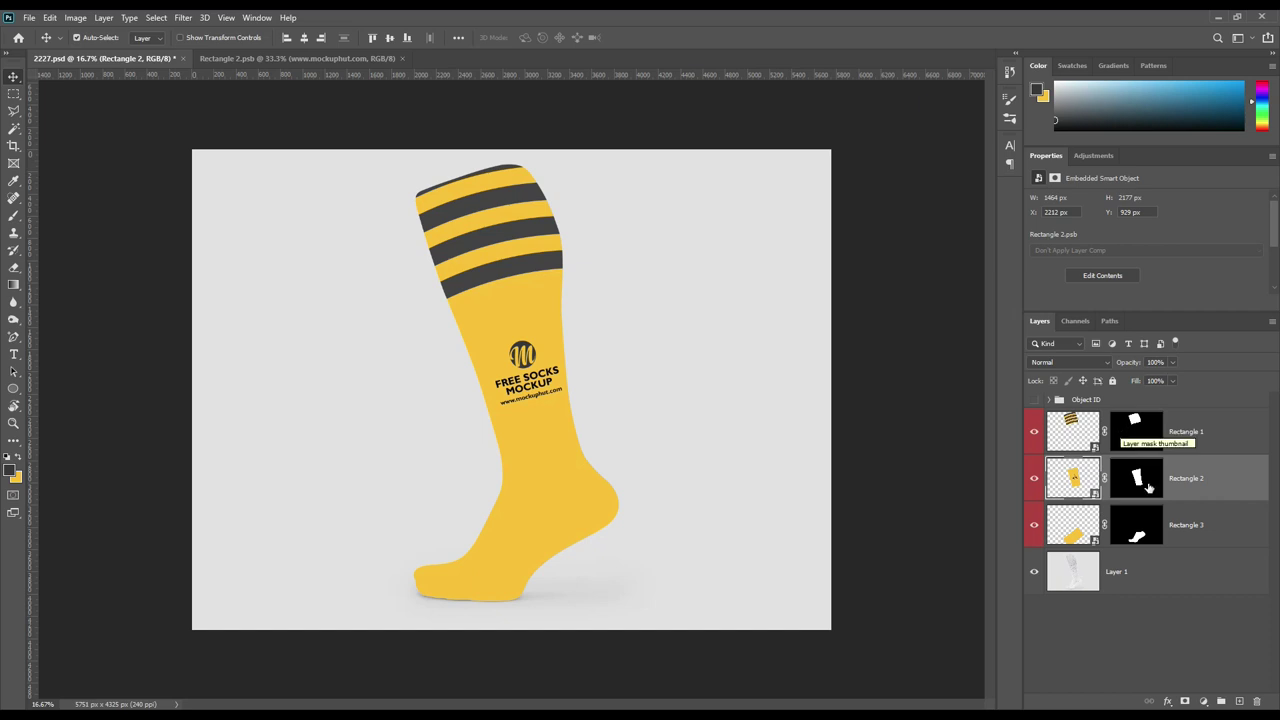
drag(1147, 486, 1138, 538)
ctrl+click(1138, 538)
ctrl+shift+click(1140, 478)
ctrl+shift+click(1138, 430)
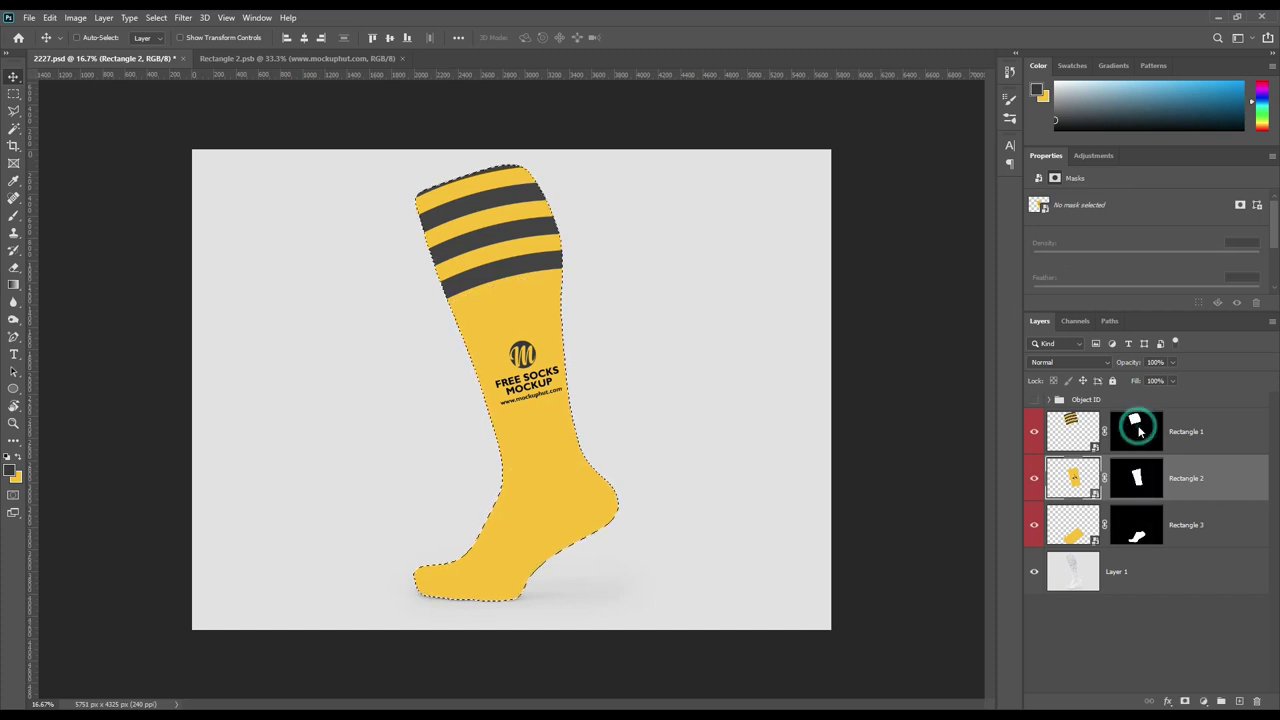
click(1168, 582)
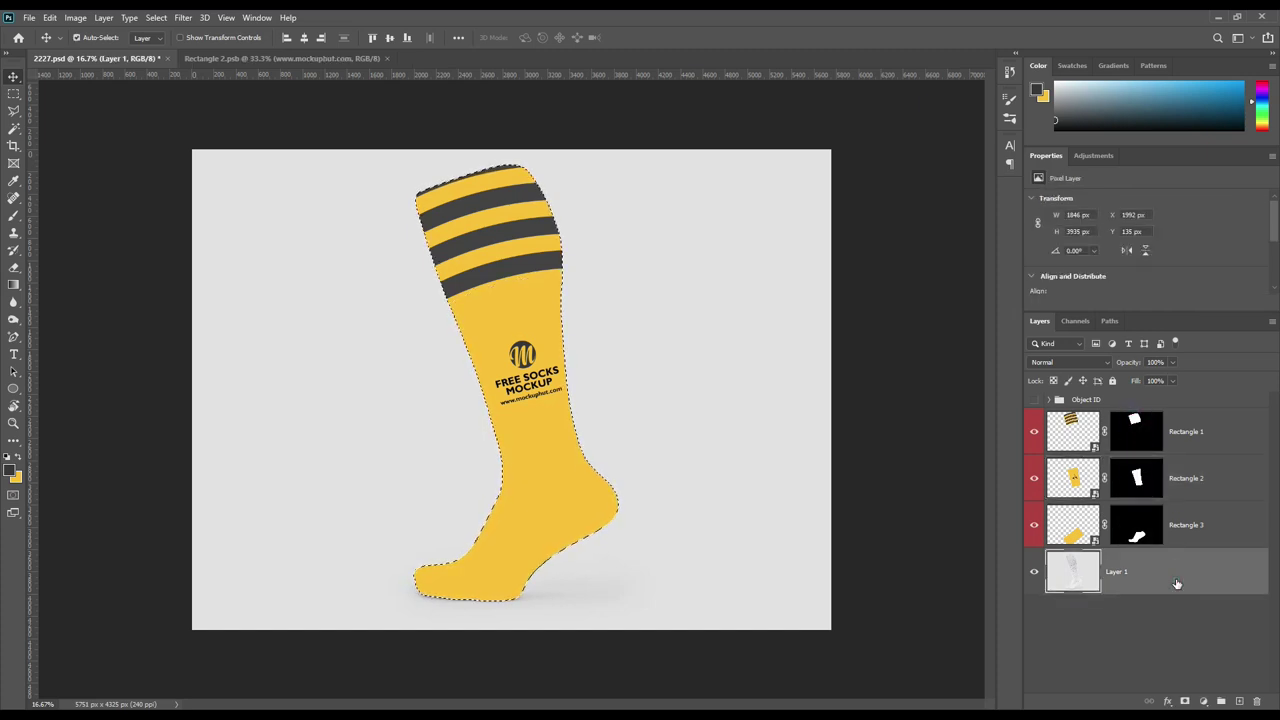
- Copy the selected sock to a new layer at the top of the stack and duplicate it twice
key(ctrl+j)
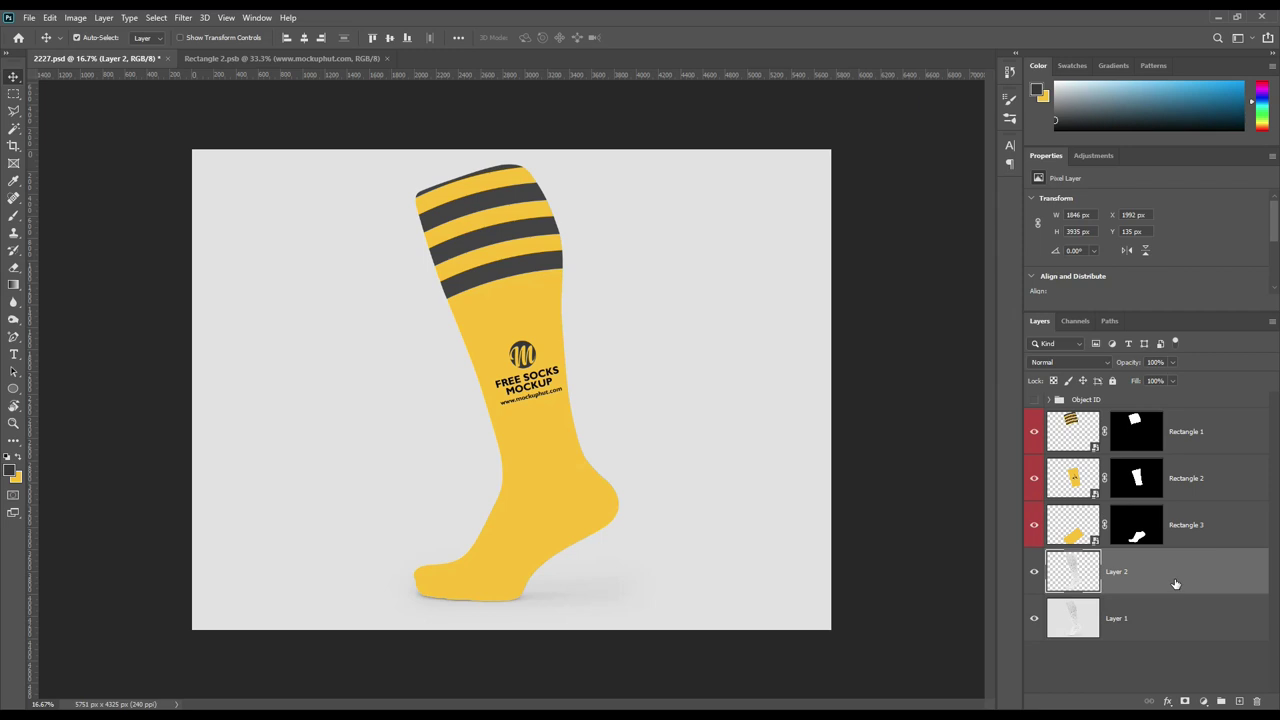
drag(1148, 576, 1160, 424)
click(1089, 362)
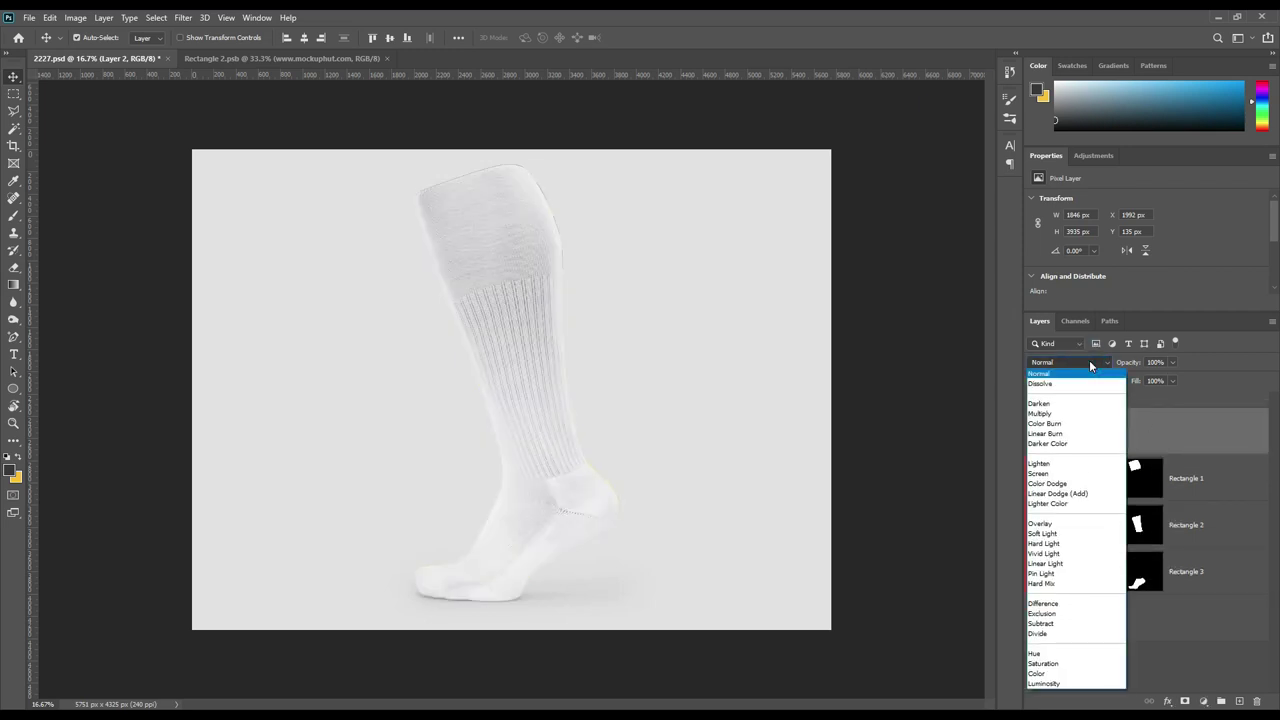
click(1089, 365)
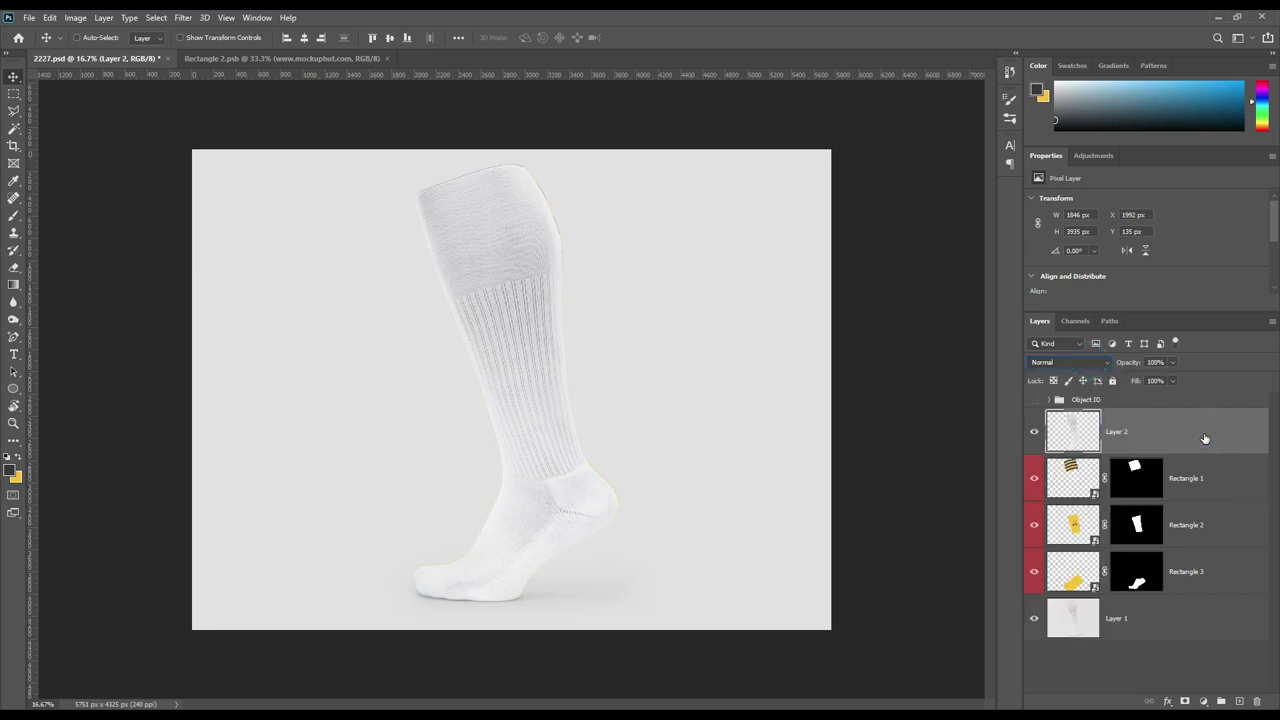
key(ctrl+j)
key(ctrl+j)
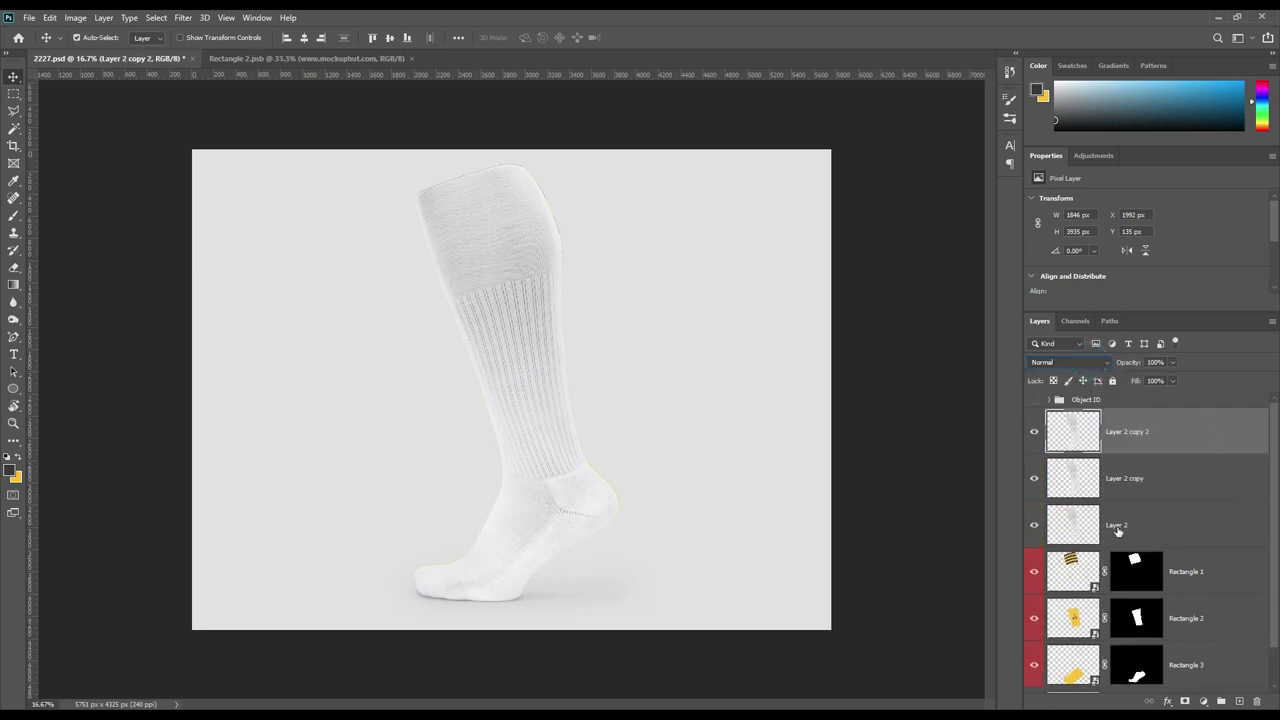
- Name the three sock copies Shadow, Midtone and Light, and select all three
double_click(1117, 526)
text(Shadow)
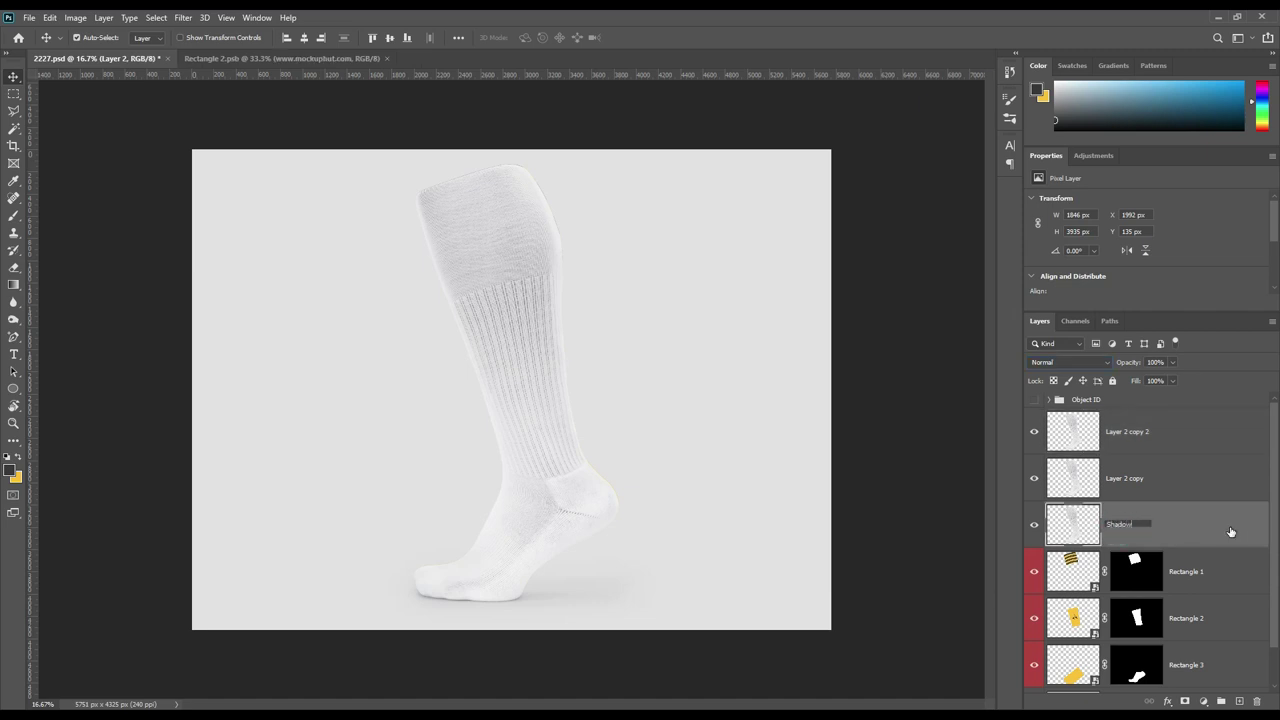
key(Return)
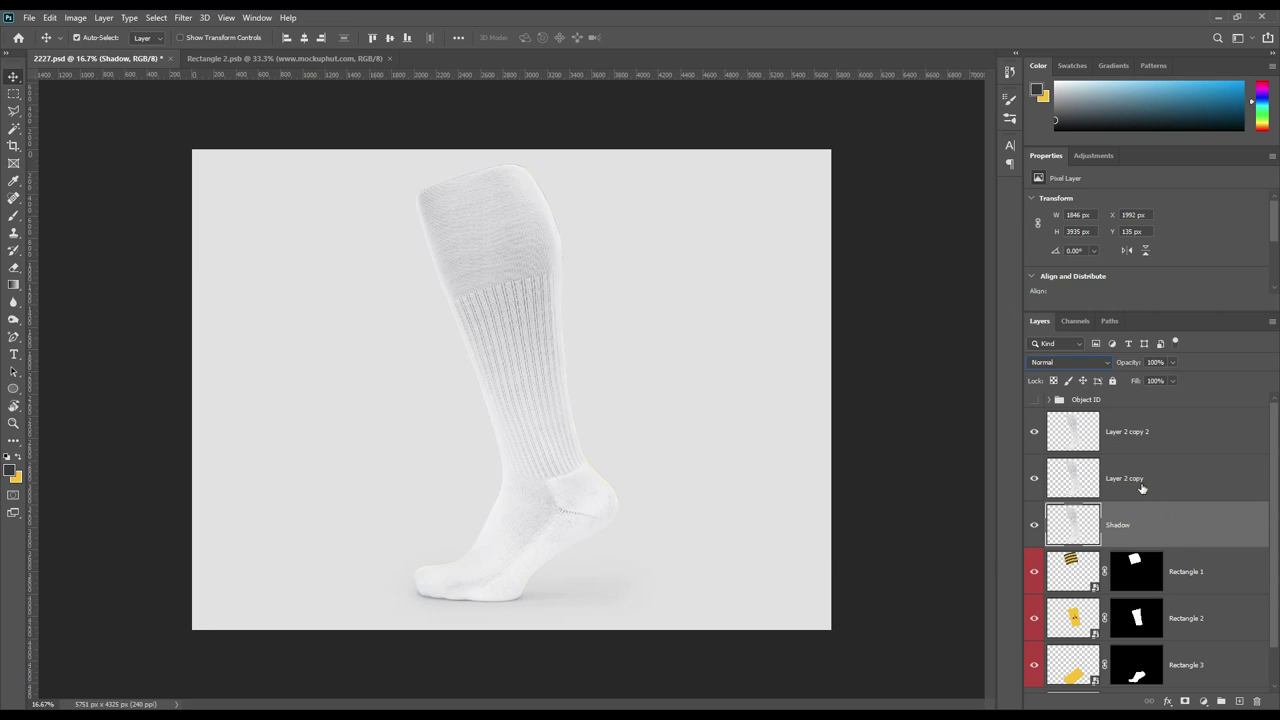
double_click(1133, 481)
text(Midton)
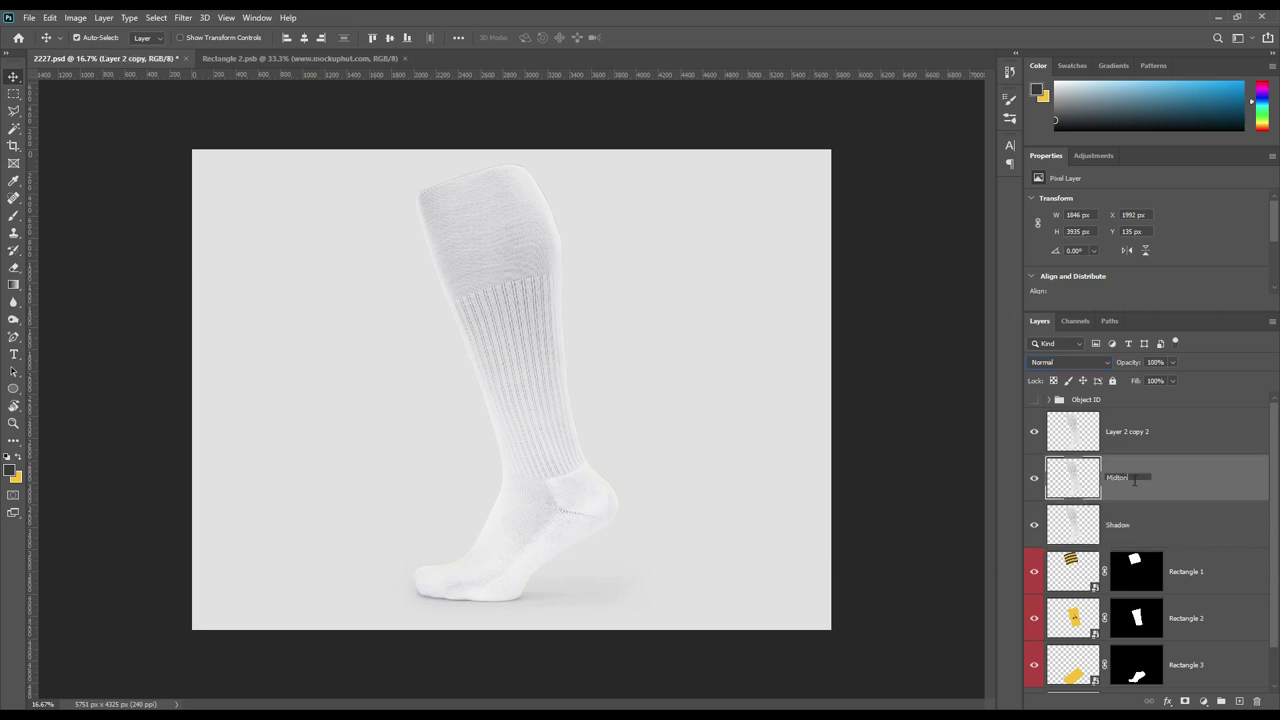
key(Return)
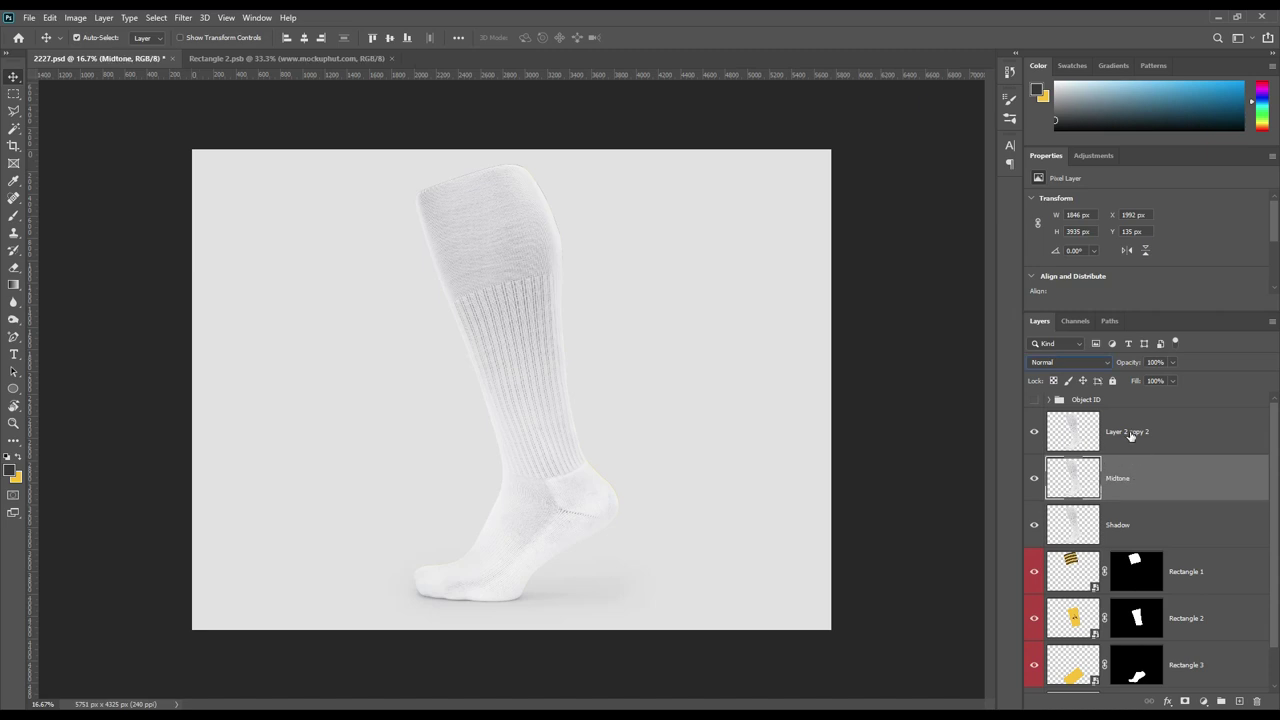
double_click(1128, 431)
text(Light)
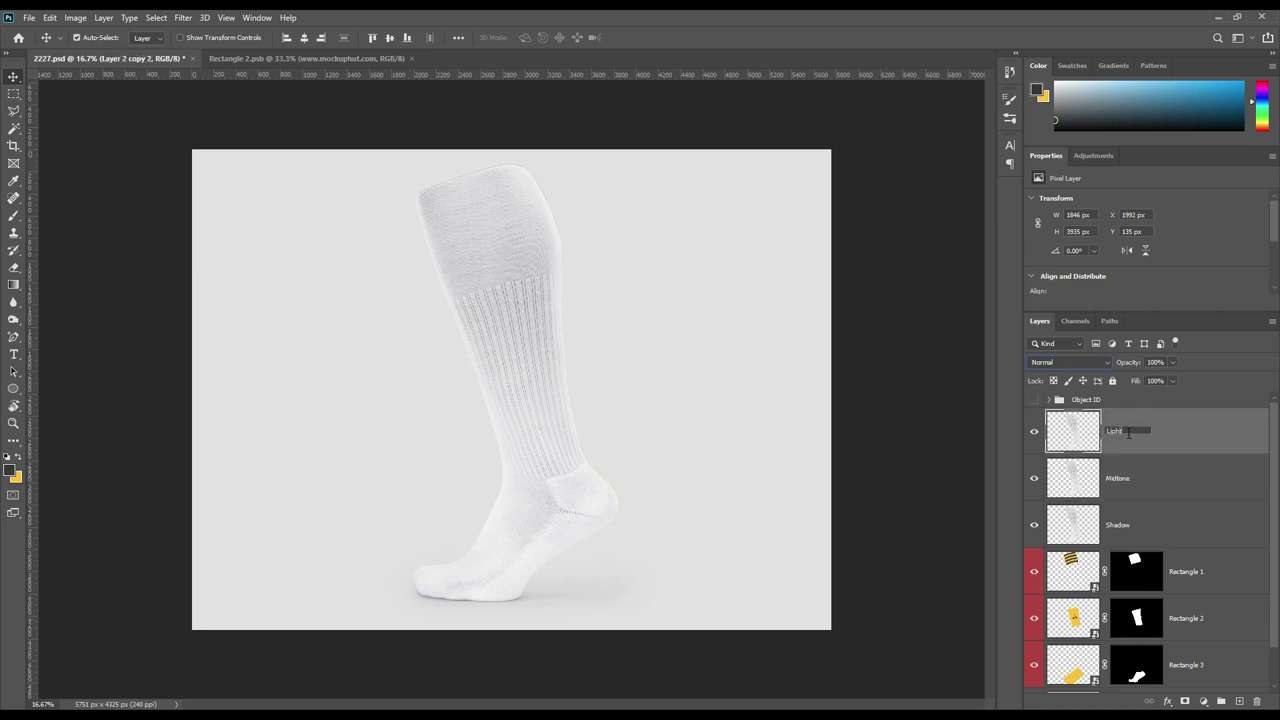
key(Return)
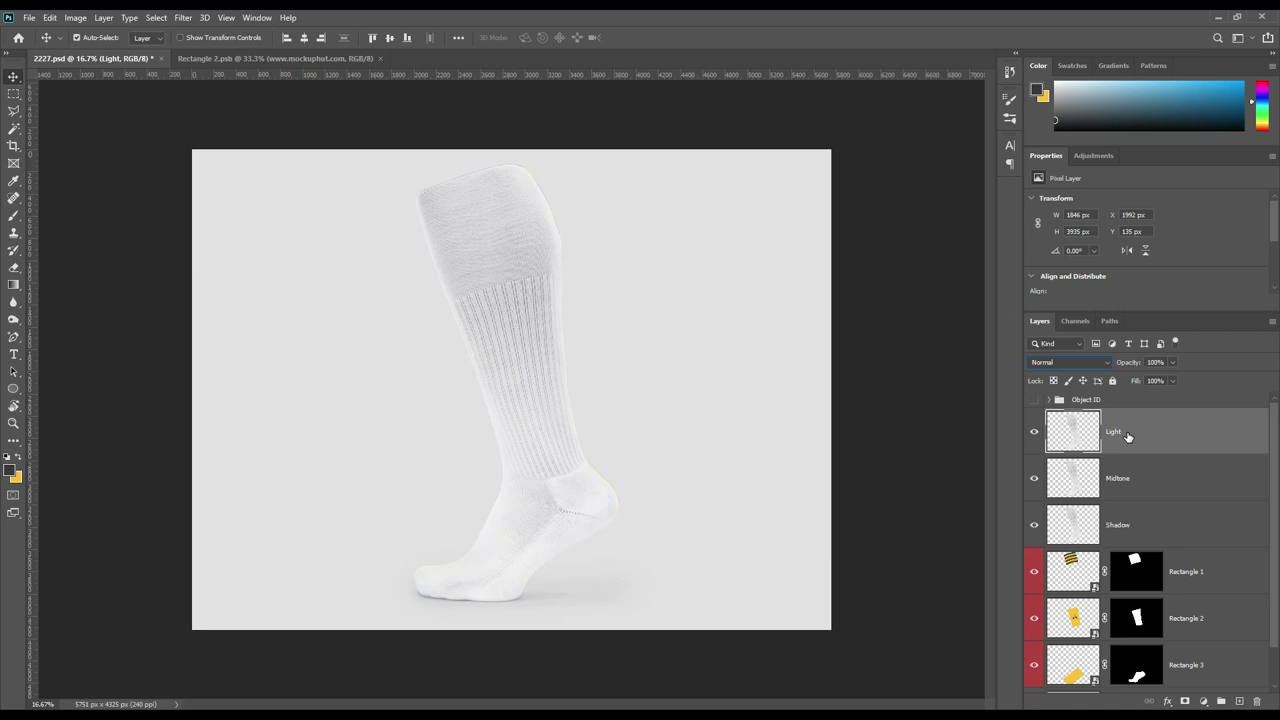
shift+click(1184, 534)
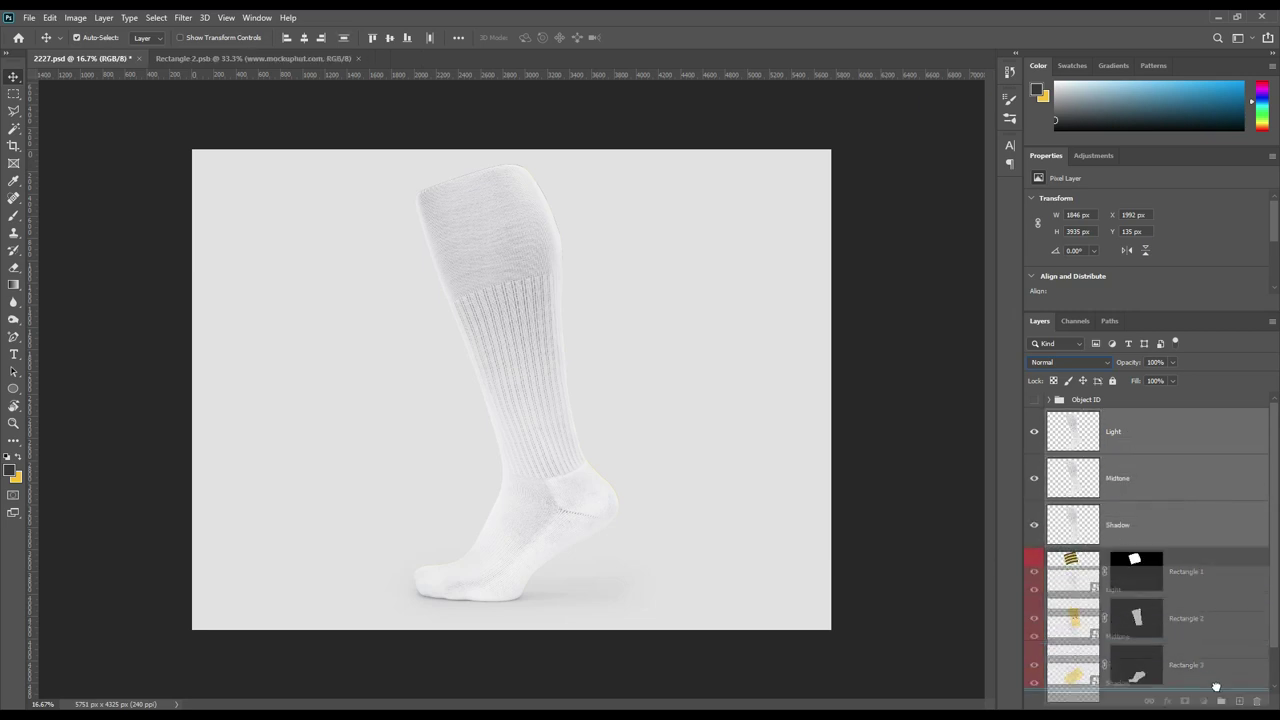
- Put the Light, Midtone and Shadow layers into a new group named FX
drag(1199, 528, 1221, 701)
double_click(1086, 416)
text(FX)
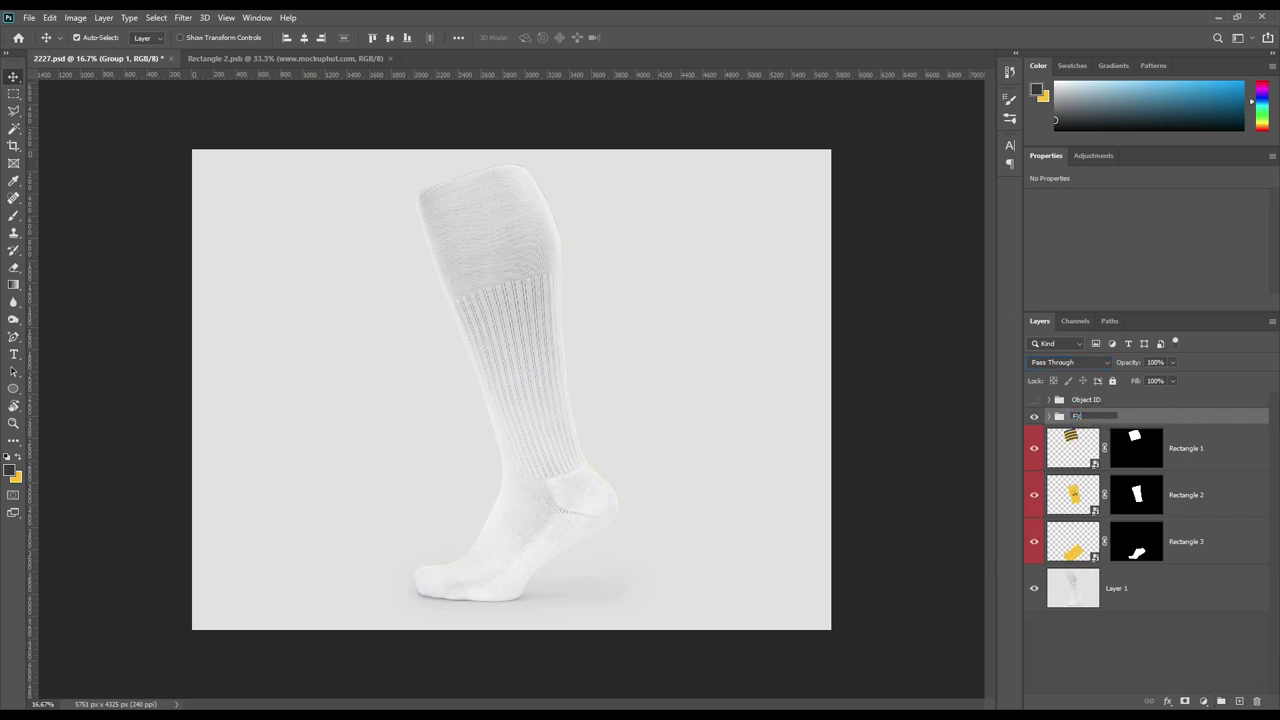
key(Return)
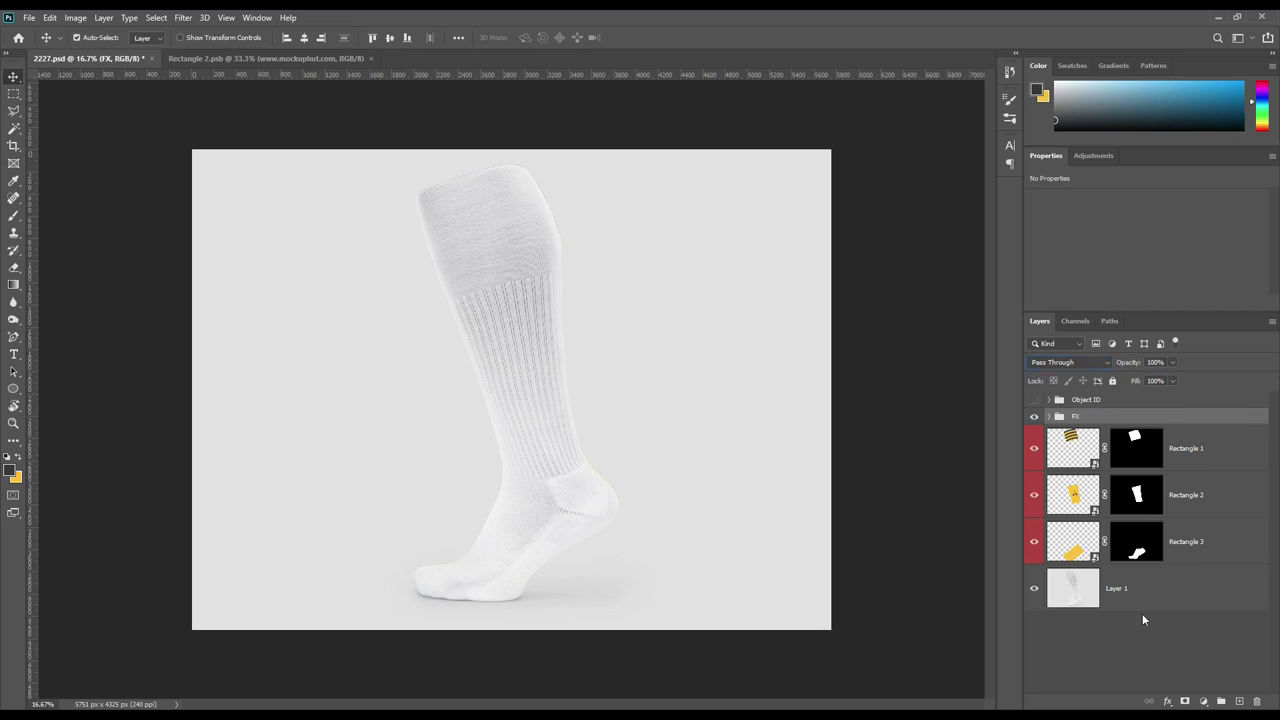
- Expand the FX group and select the Shadow layer for blending
click(1128, 648)
click(1068, 422)
click(1048, 416)
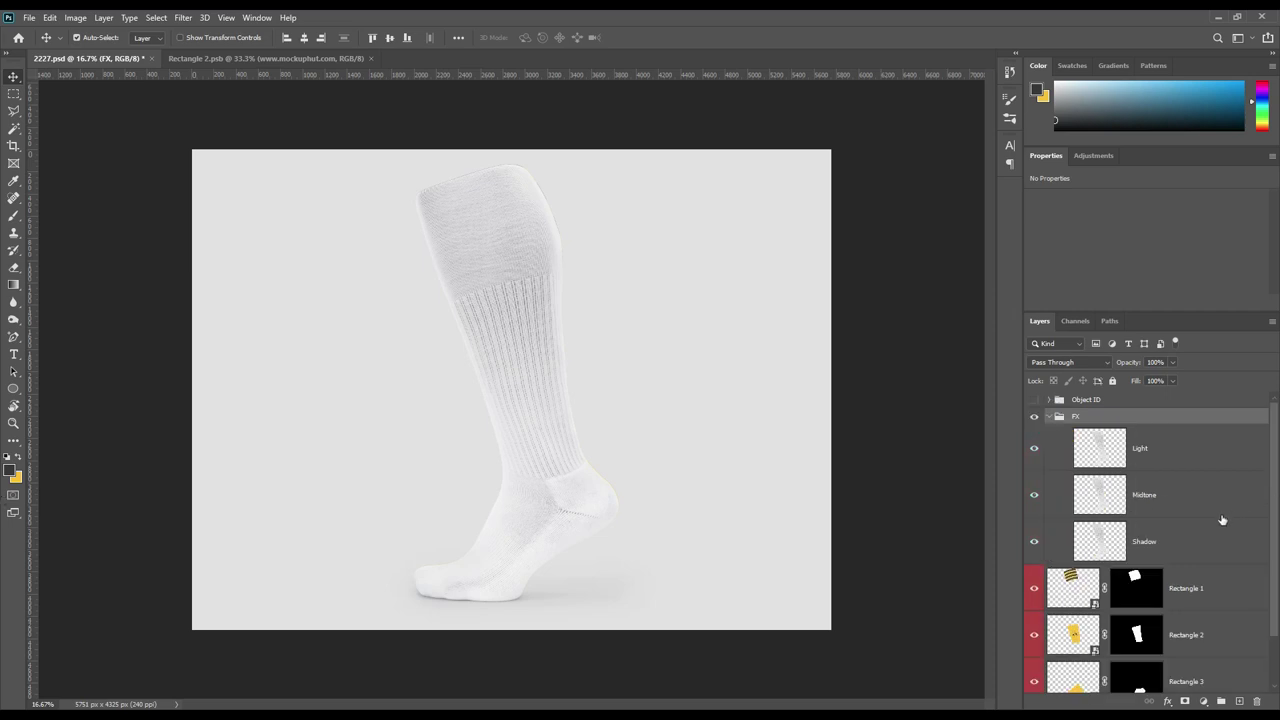
click(1208, 547)
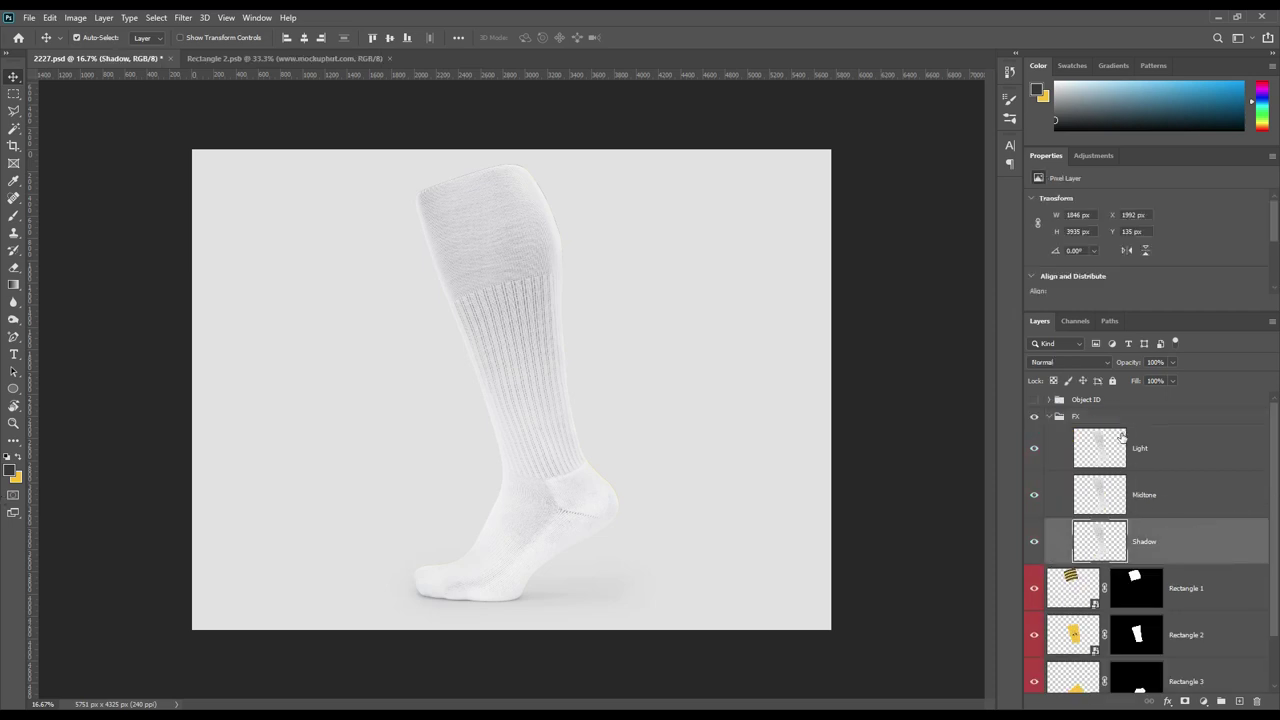
click(1099, 362)
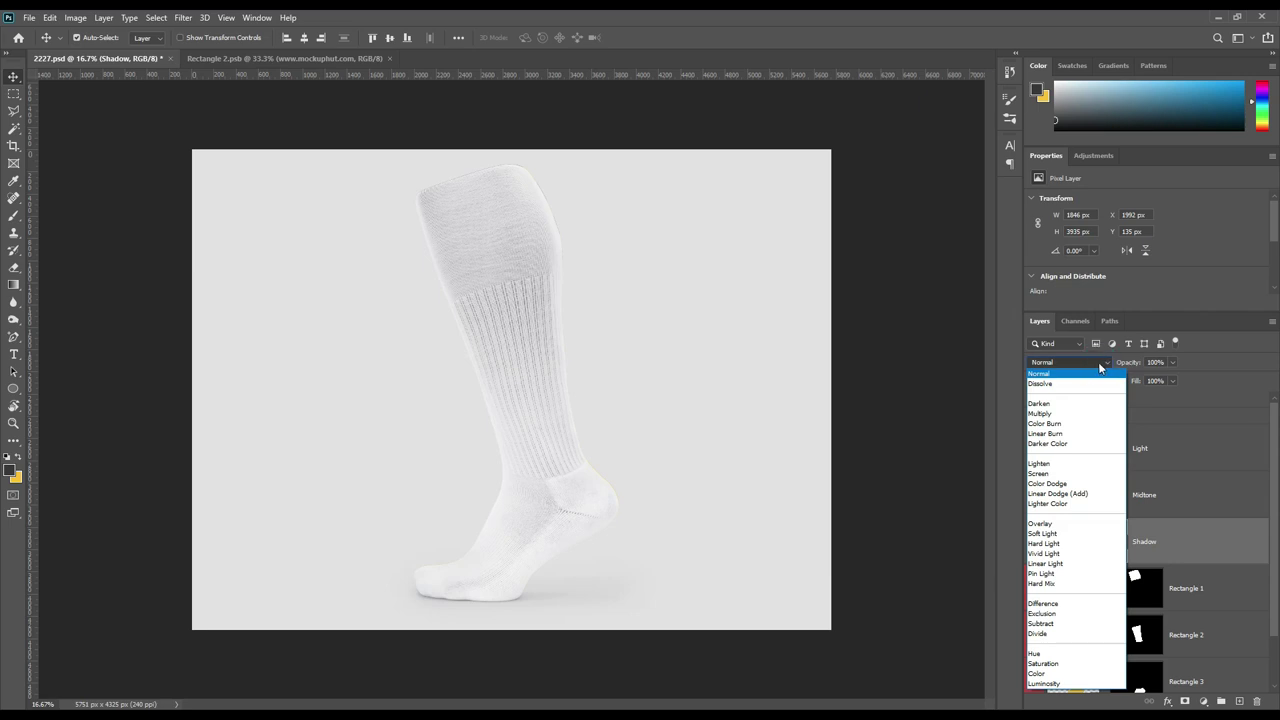
- Blend Shadow with Linear Burn, hide Light, and set Midtone to Linear Dodge (Add)
click(1063, 436)
click(1034, 495)
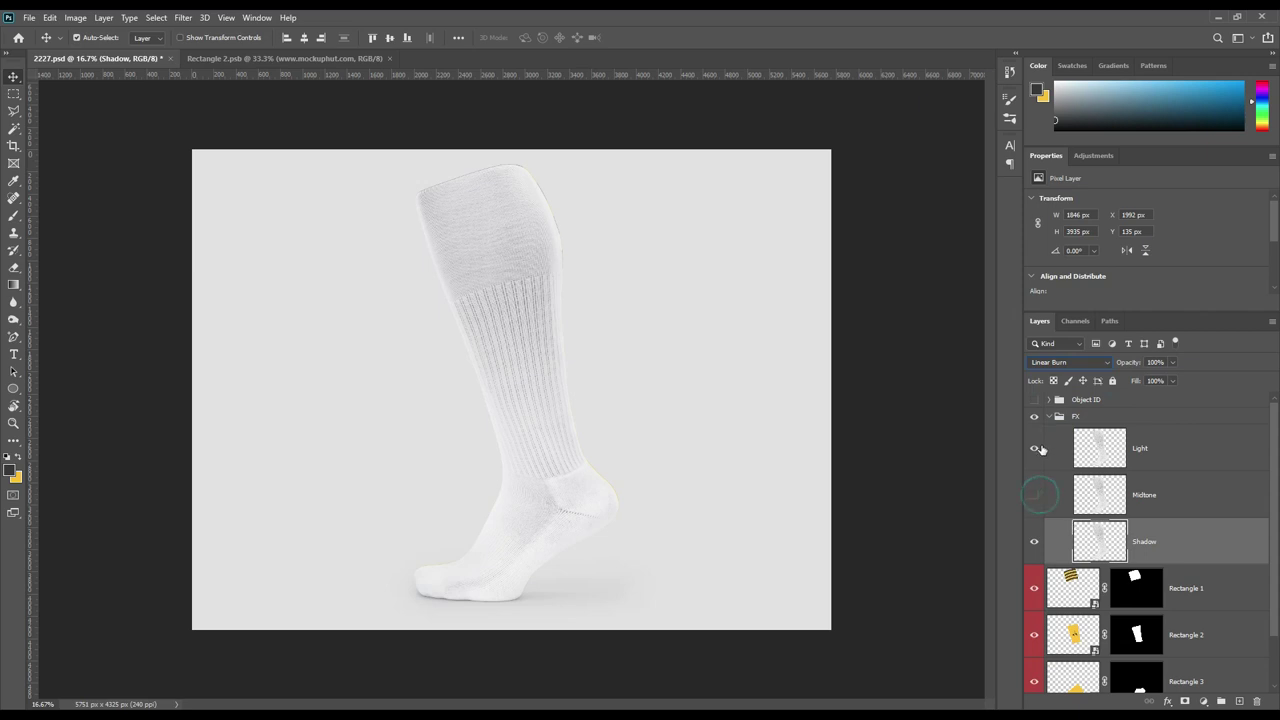
click(1034, 448)
click(1034, 494)
click(1163, 496)
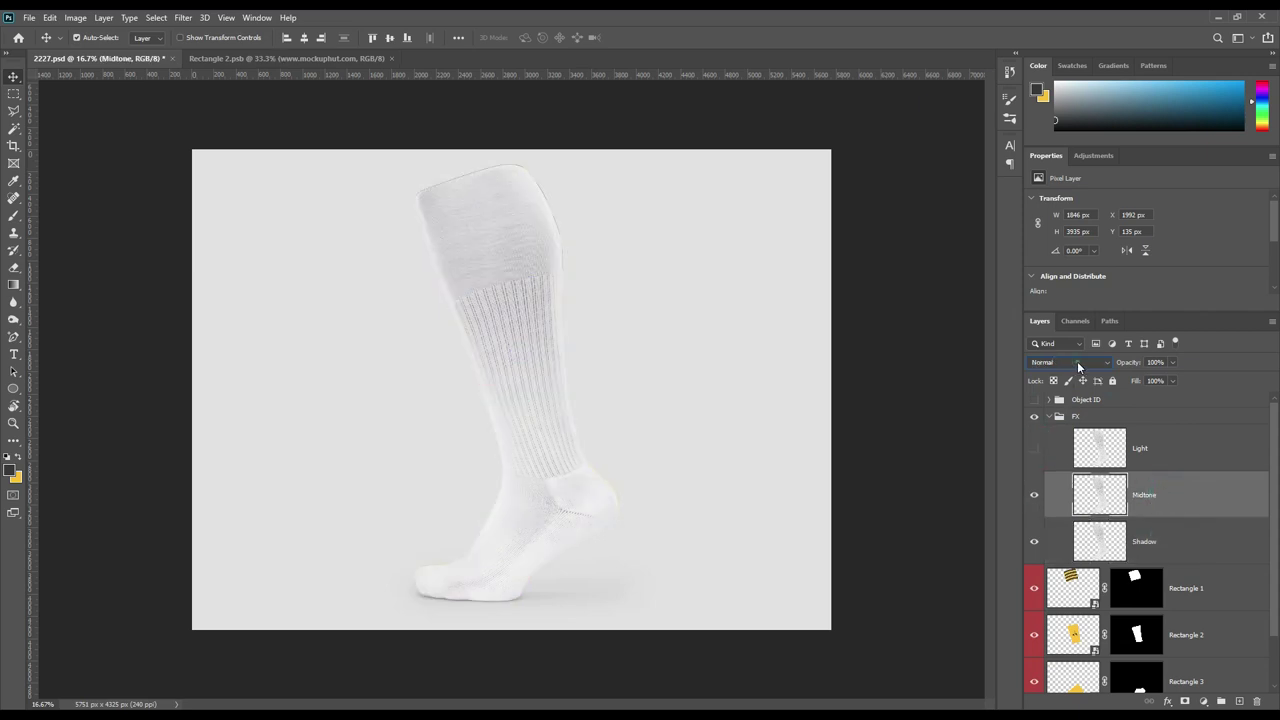
click(1077, 362)
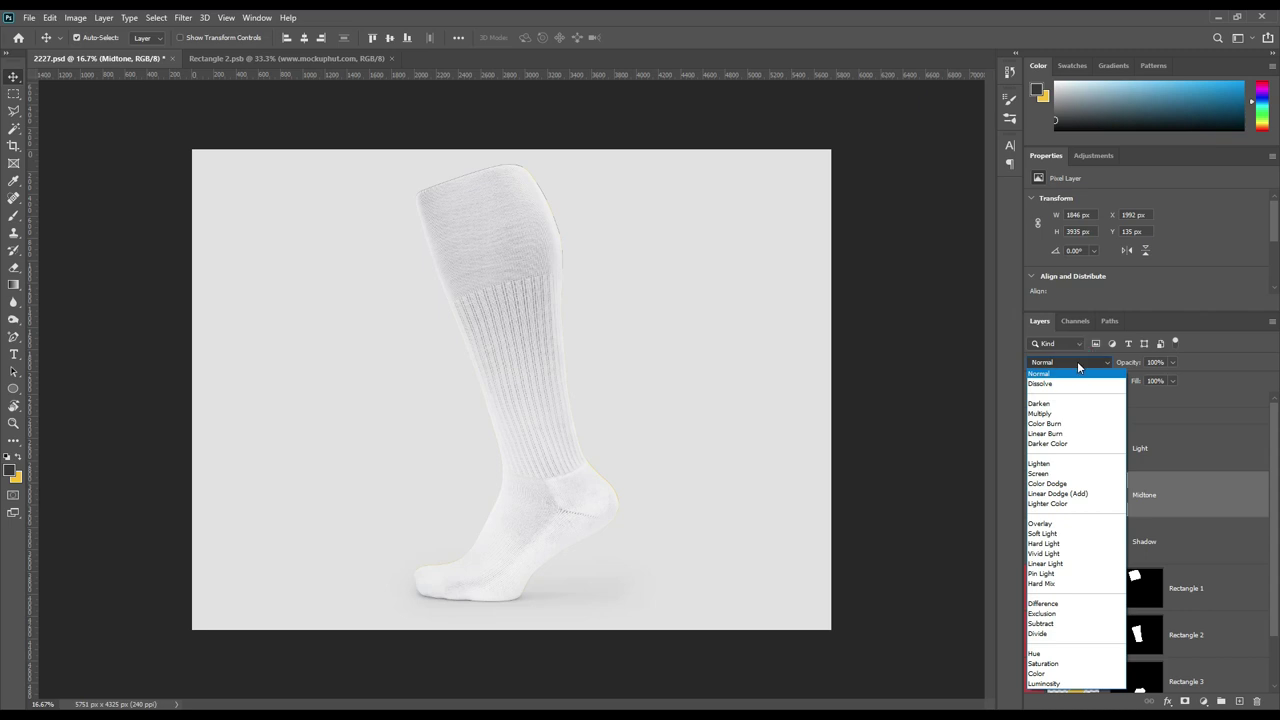
click(1086, 494)
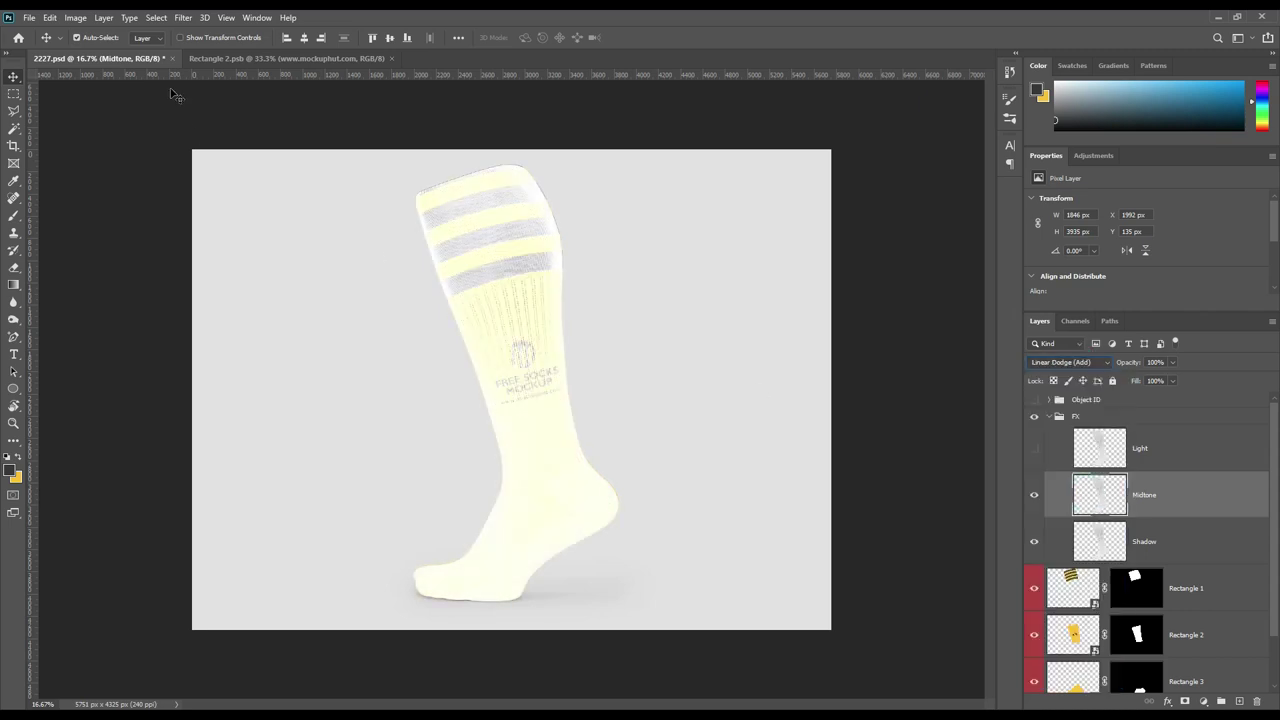
- Darken Midtone with Levels at input black 203 and output white 83, then show Light
click(75, 18)
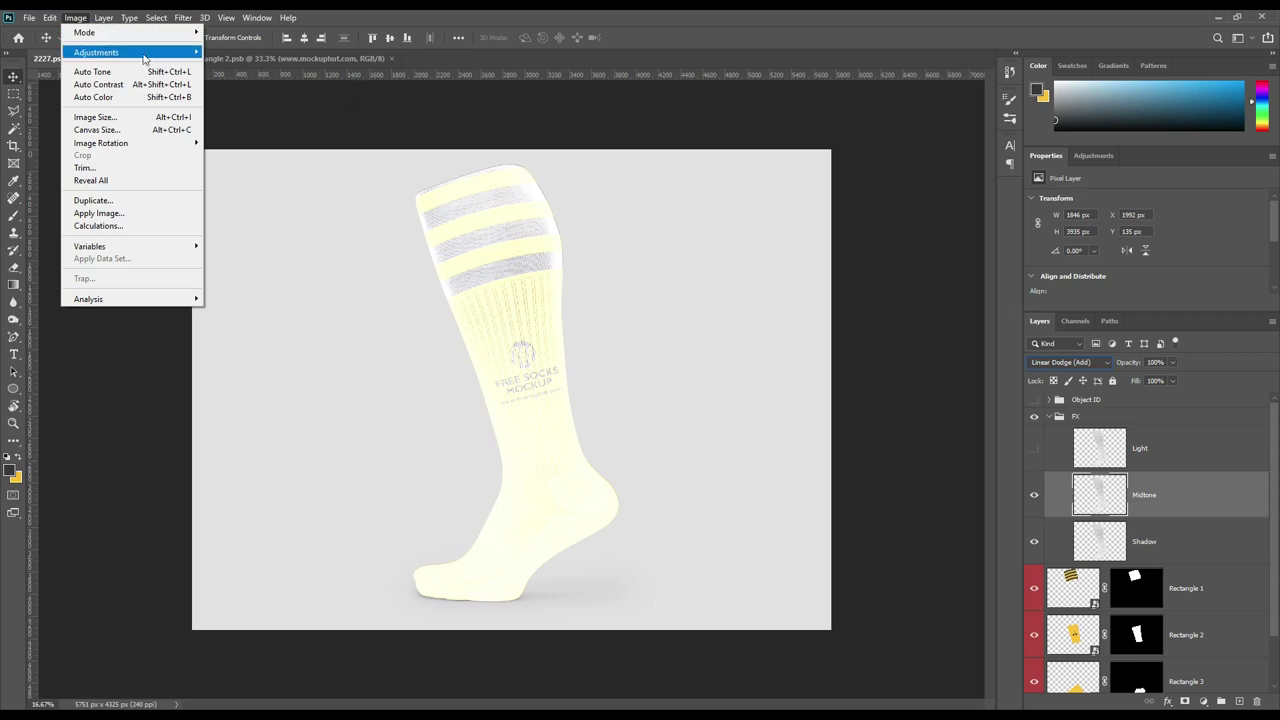
click(226, 64)
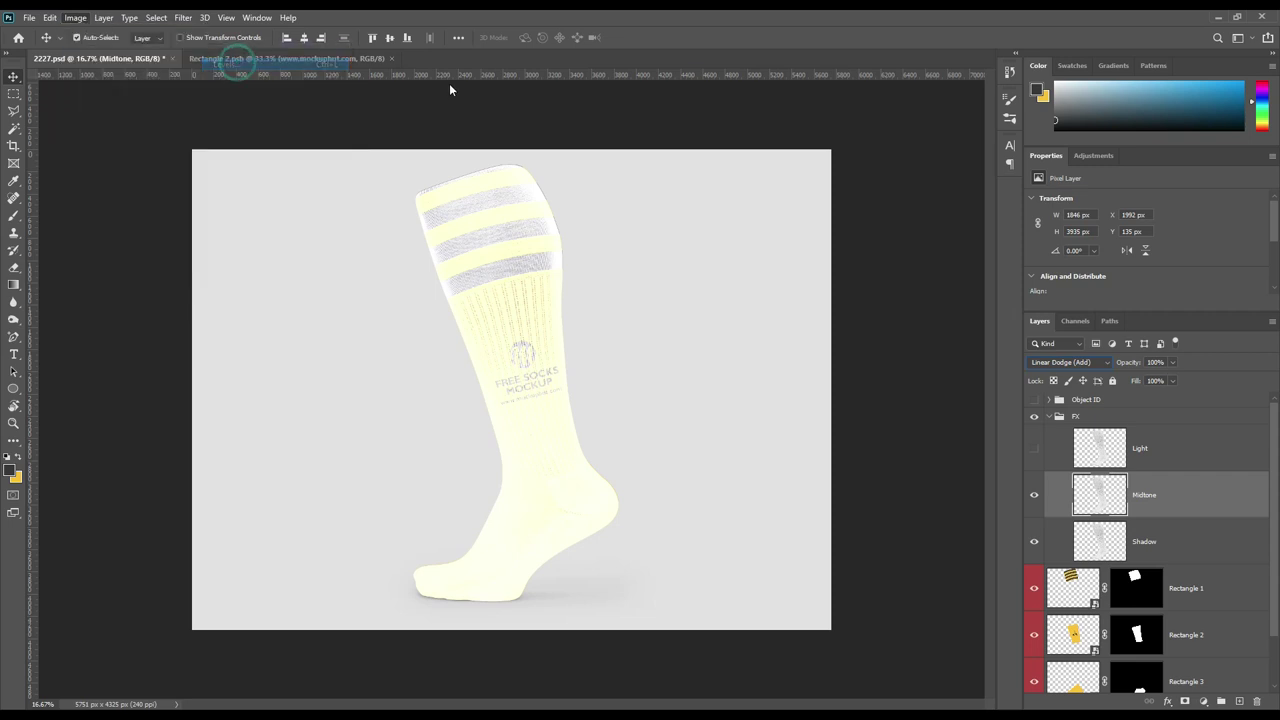
drag(734, 348, 867, 351)
click(866, 348)
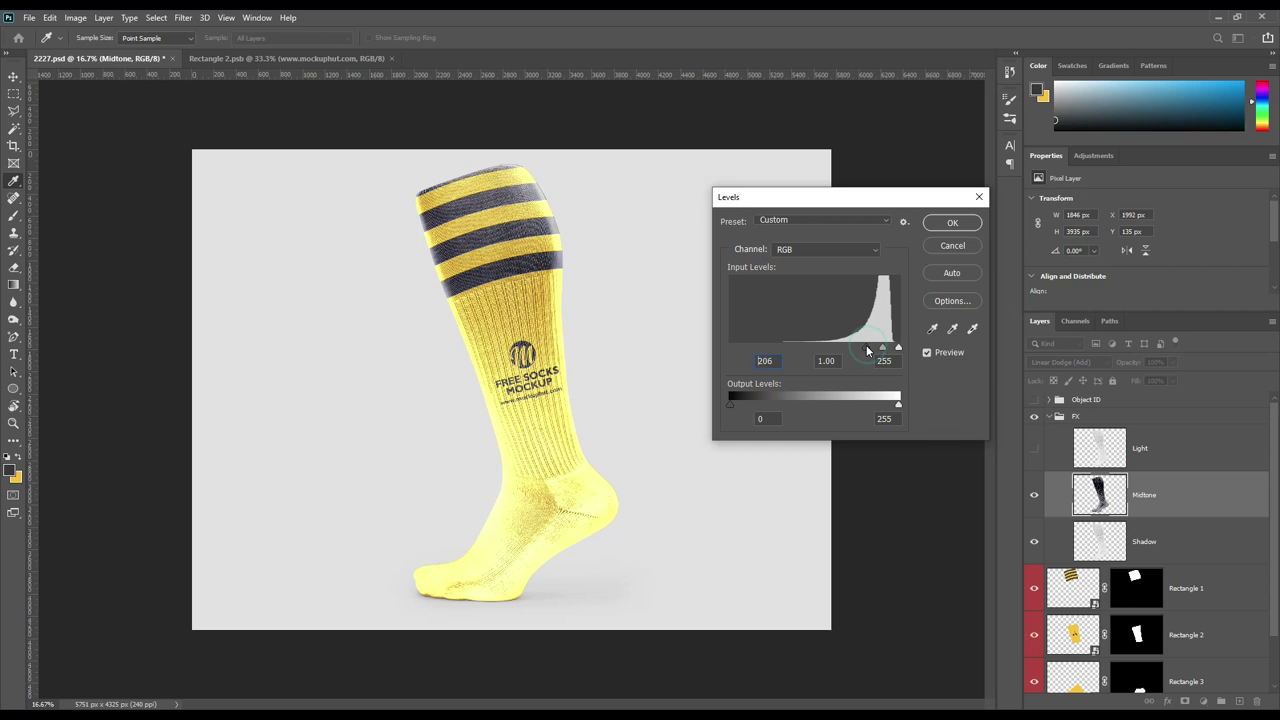
click(866, 349)
drag(899, 405, 825, 404)
click(822, 403)
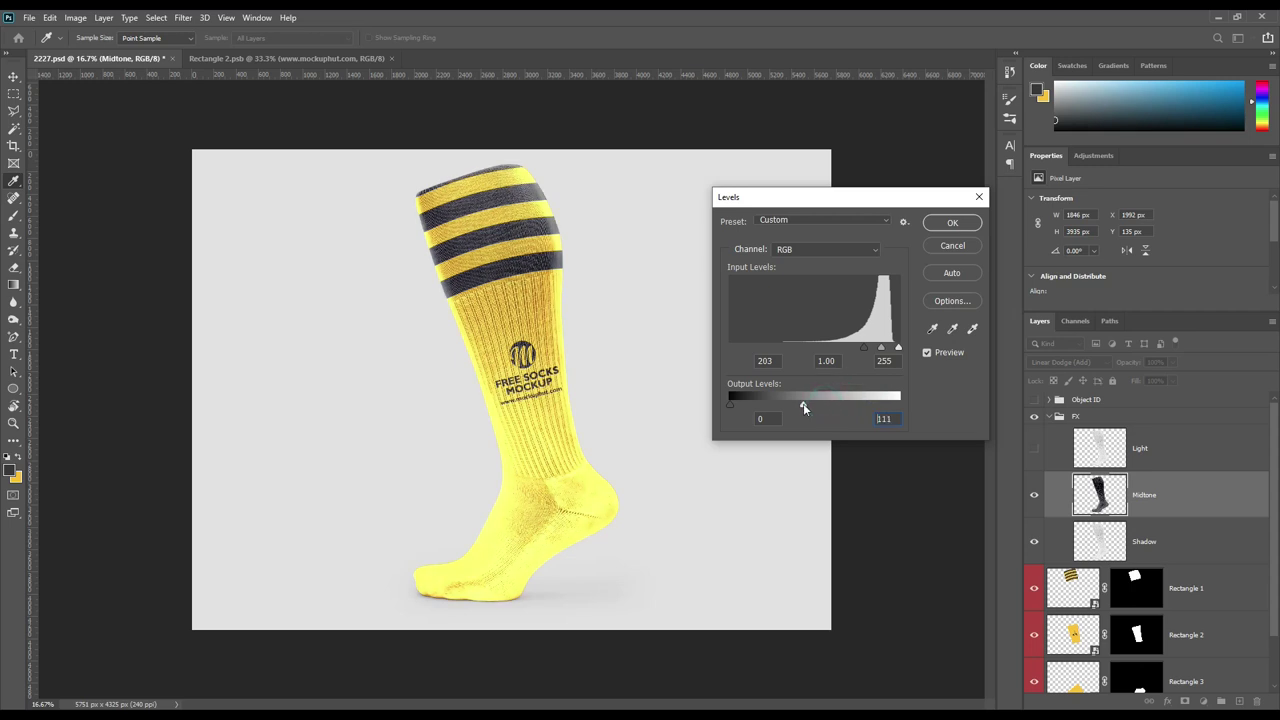
mouse_move(803, 403)
mouse_down()
mouse_move(769, 405)
mouse_move(785, 407)
mouse_up()
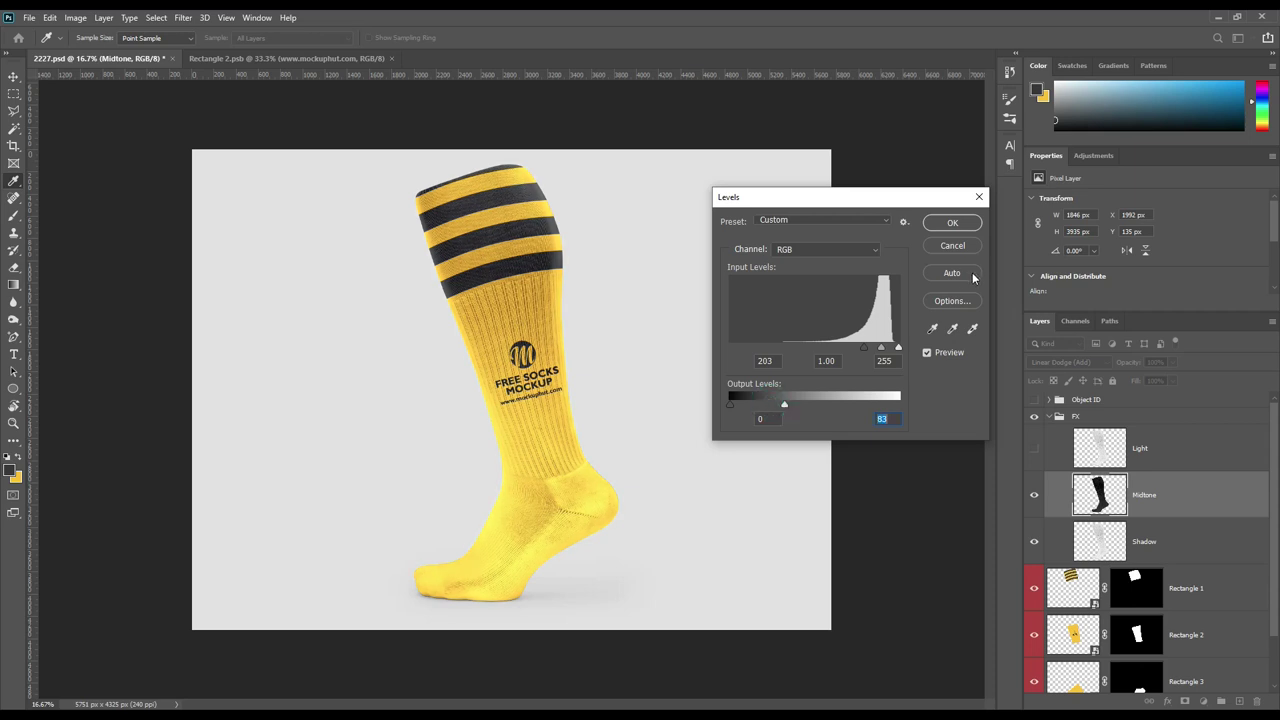
click(950, 224)
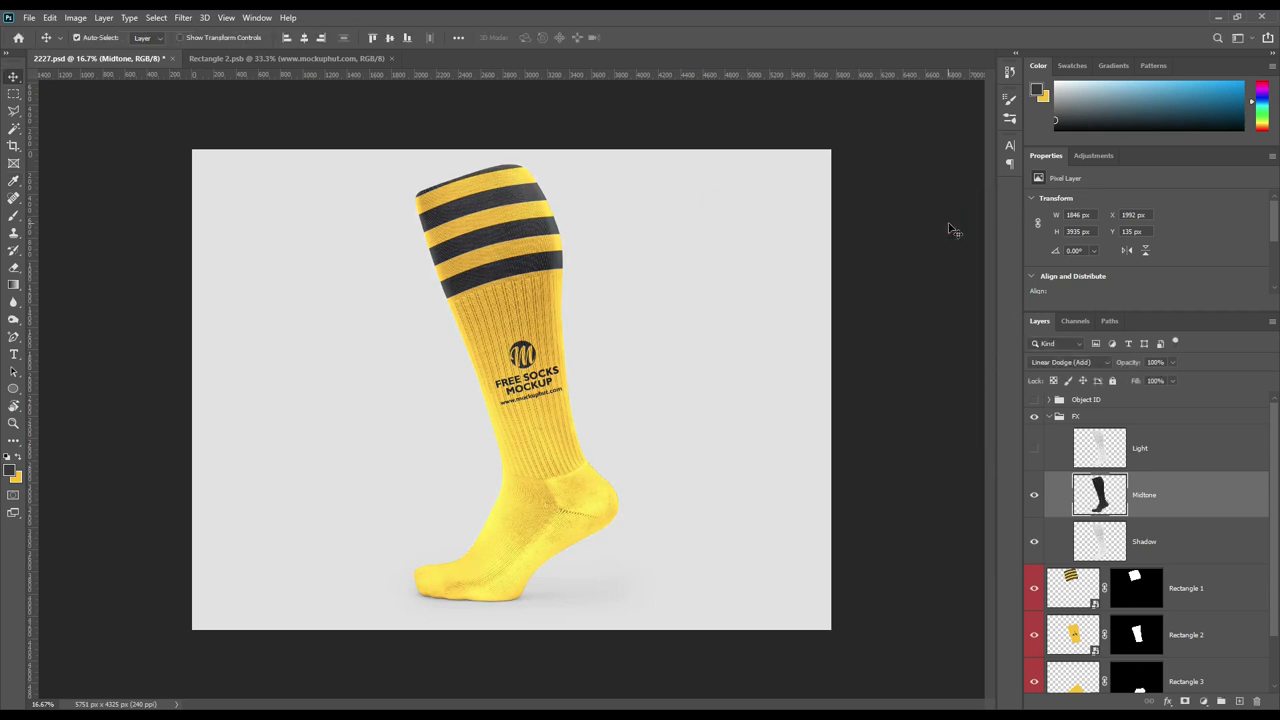
click(1034, 448)
- Set the Light layer to Screen and apply Levels with input black 223, output white 122
click(1145, 448)
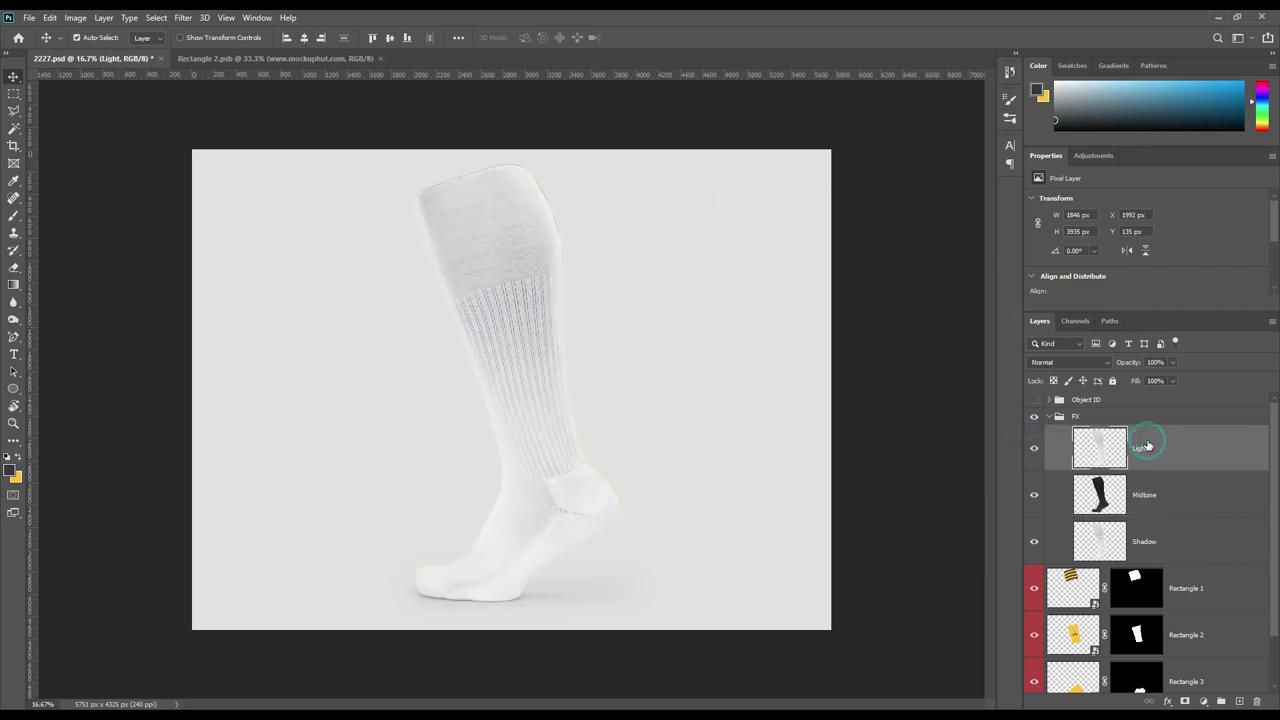
click(1082, 362)
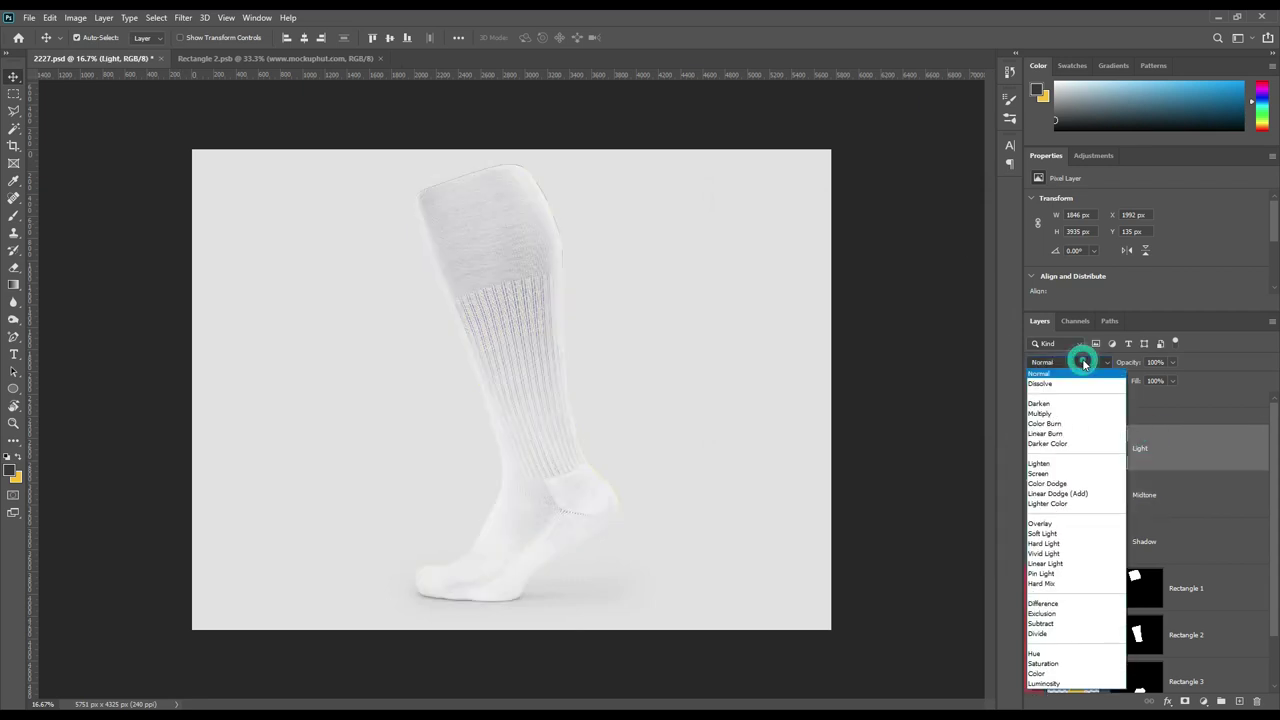
click(1059, 476)
click(75, 17)
mouse_move(96, 52)
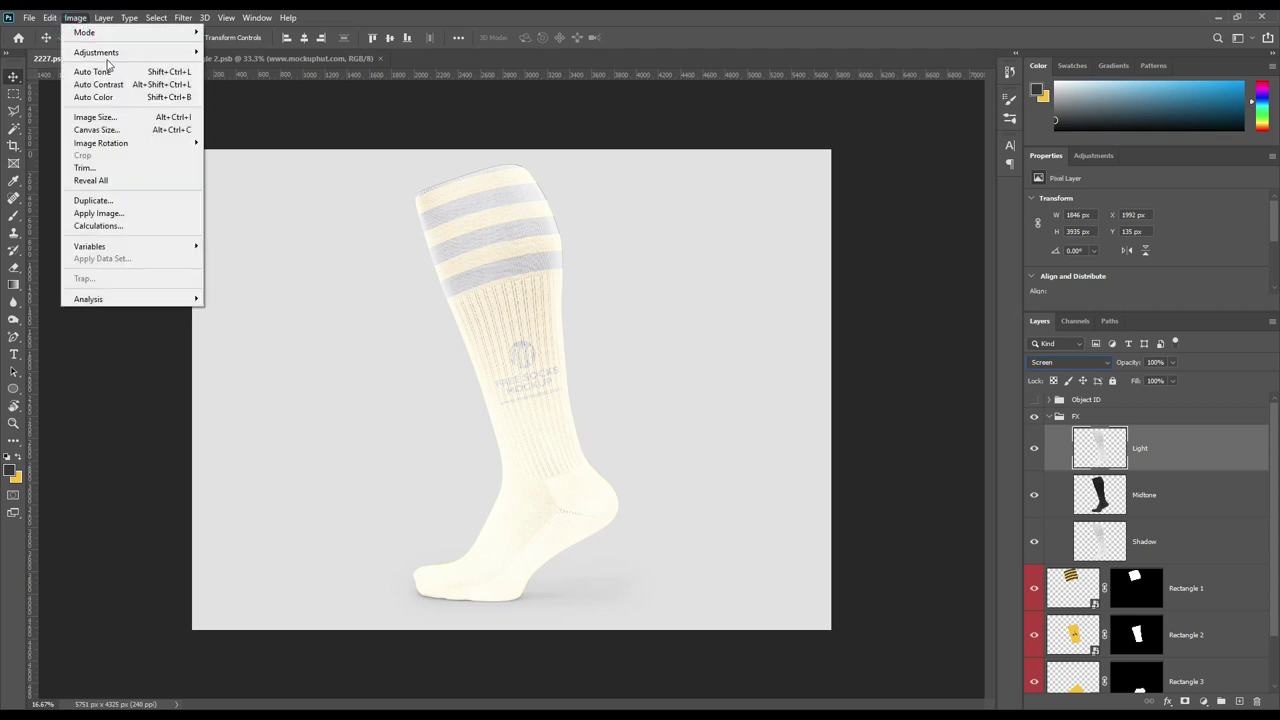
click(227, 64)
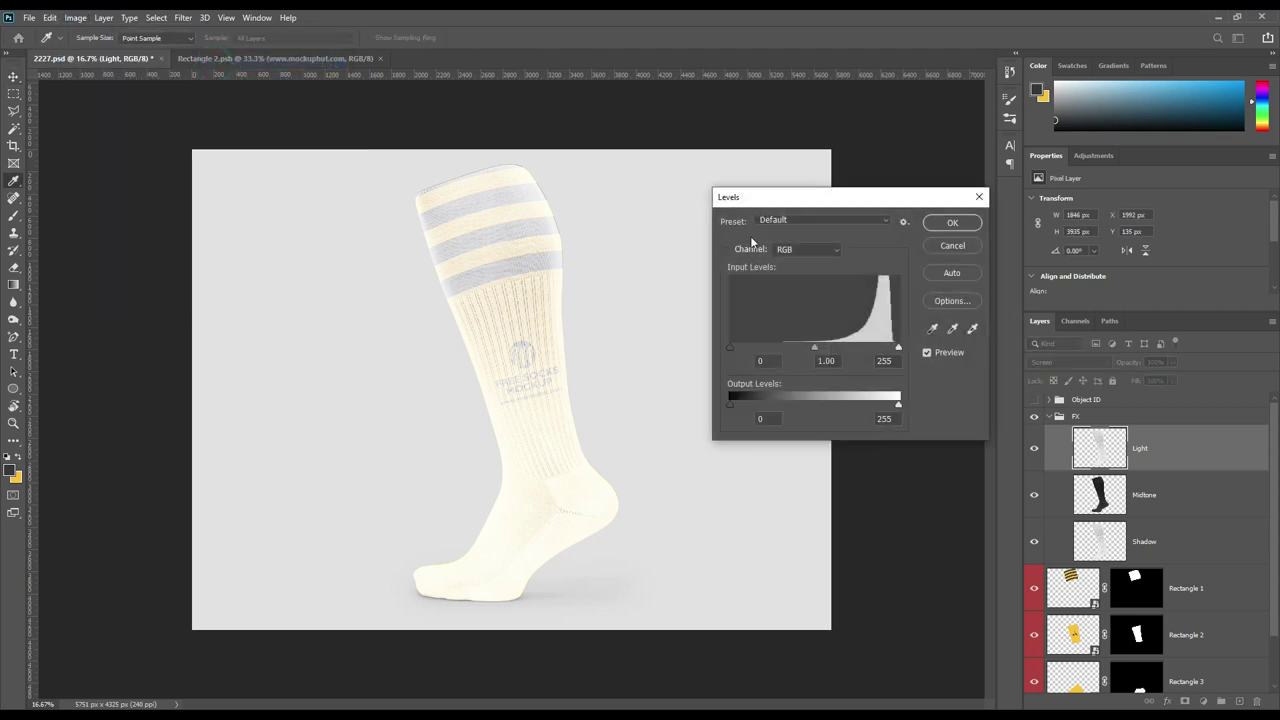
drag(732, 350, 879, 351)
drag(899, 405, 807, 408)
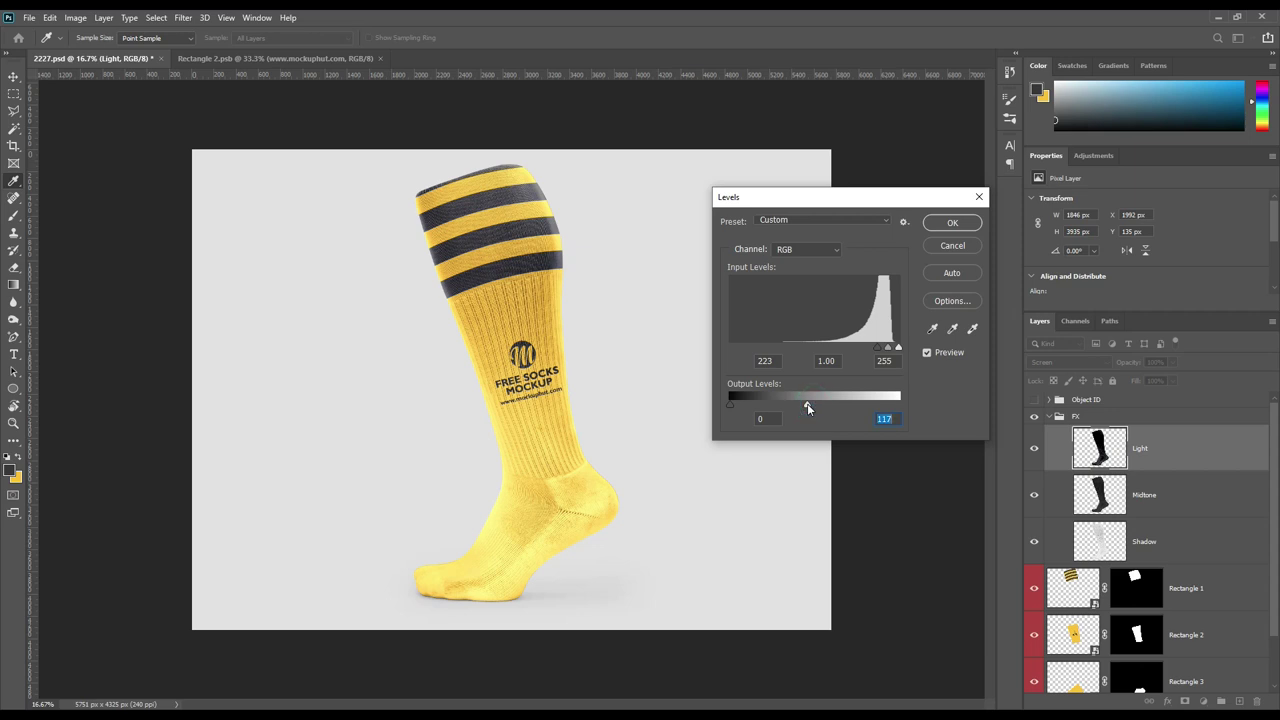
click(807, 405)
drag(809, 405, 811, 404)
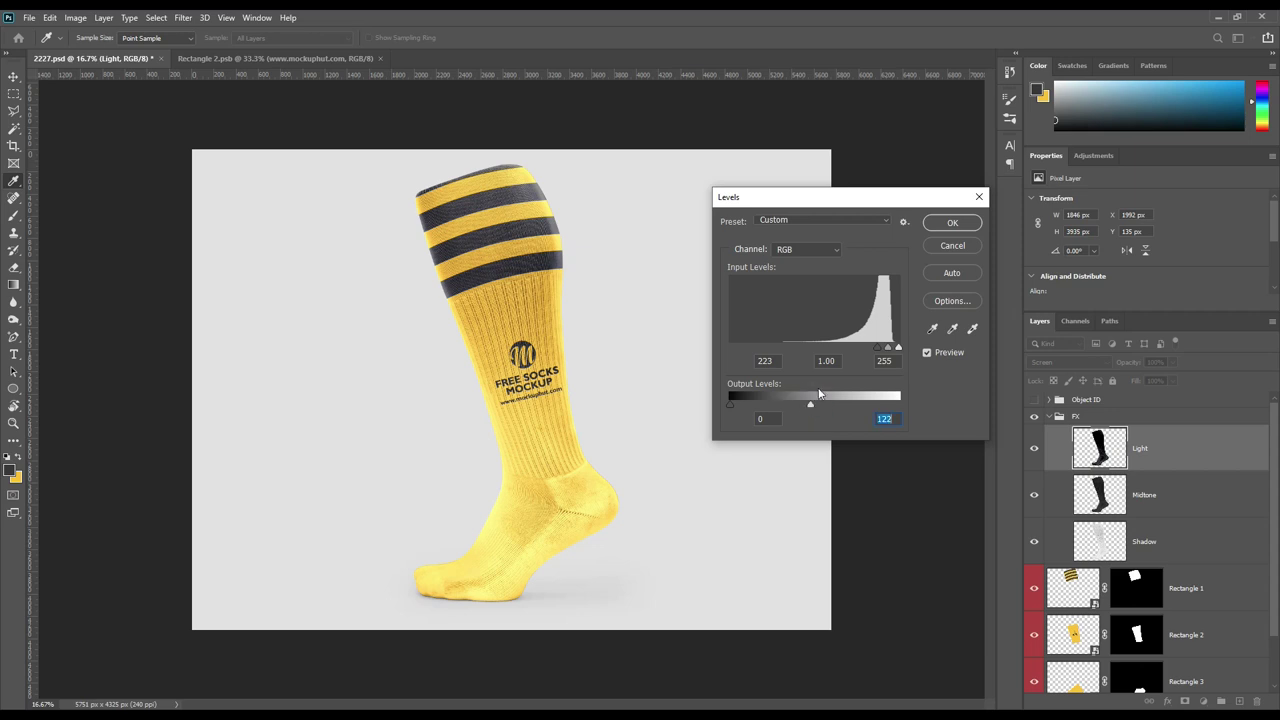
click(950, 223)
- Collapse the FX group and select Layer 1
key(v)
click(1048, 418)
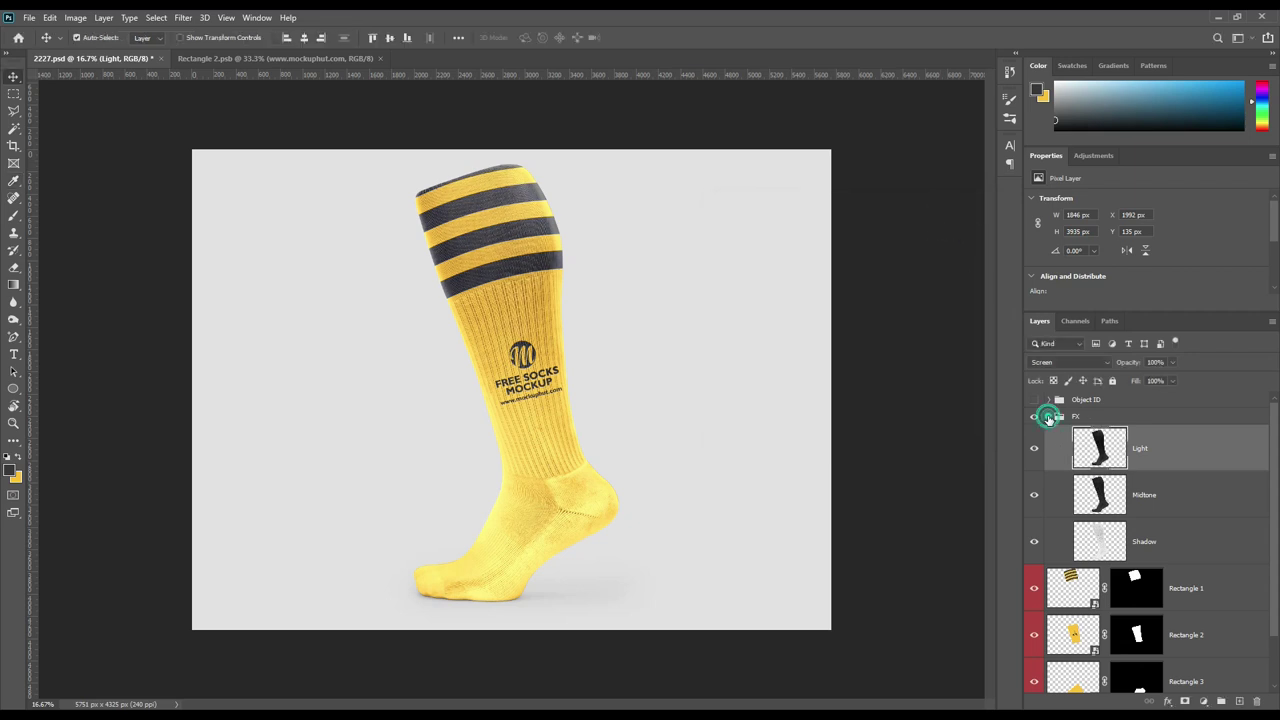
click(1090, 415)
click(1158, 590)
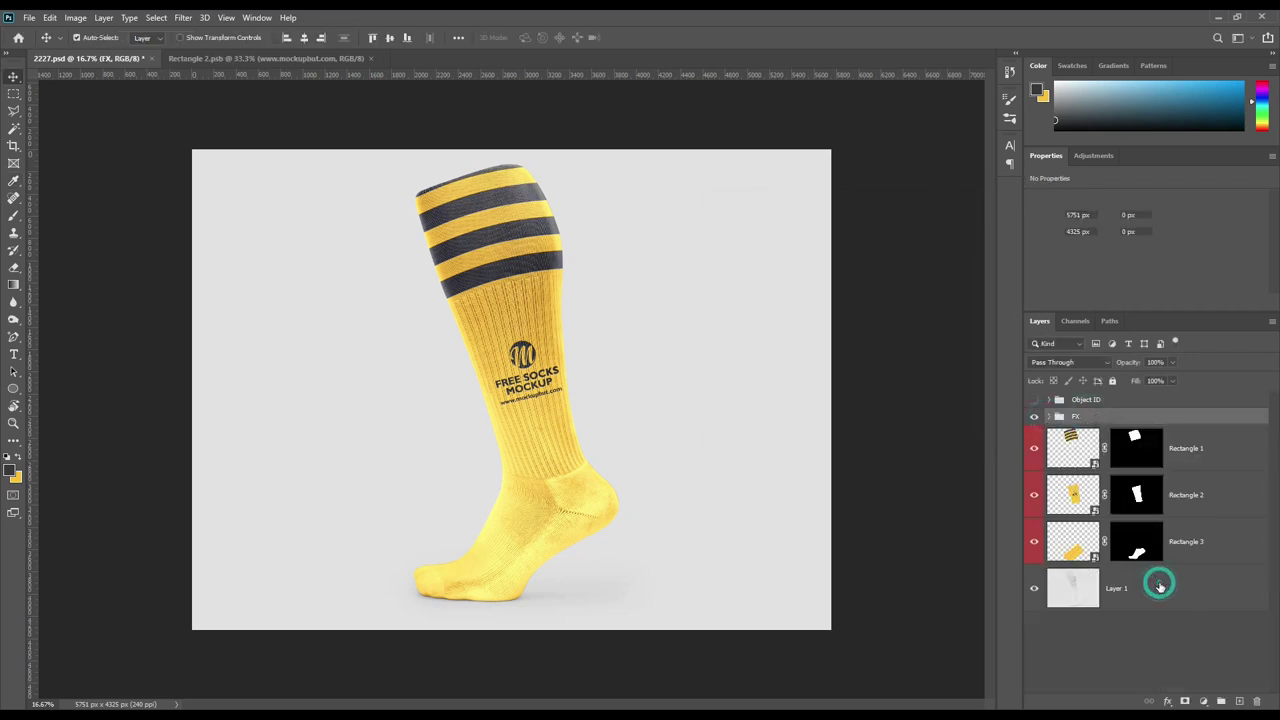
- Add a yellow Solid Color fill layer above Layer 1 in Linear Burn mode
click(1203, 702)
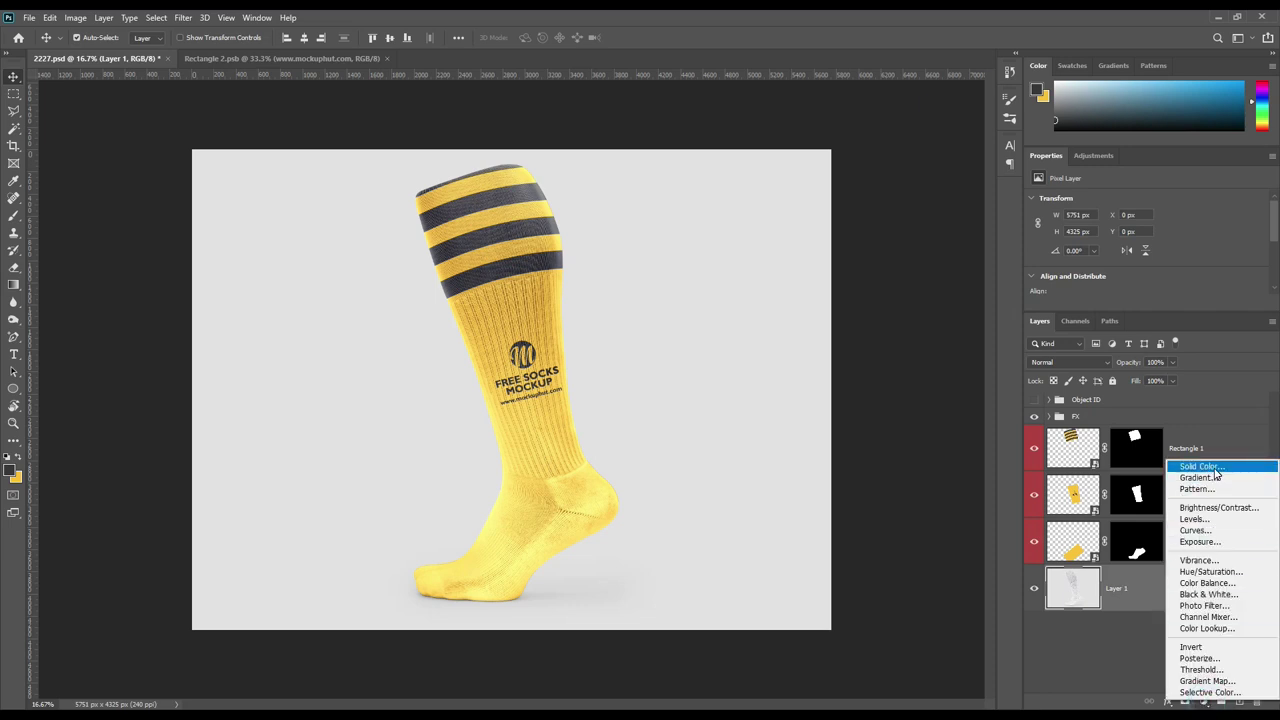
click(1216, 474)
click(20, 474)
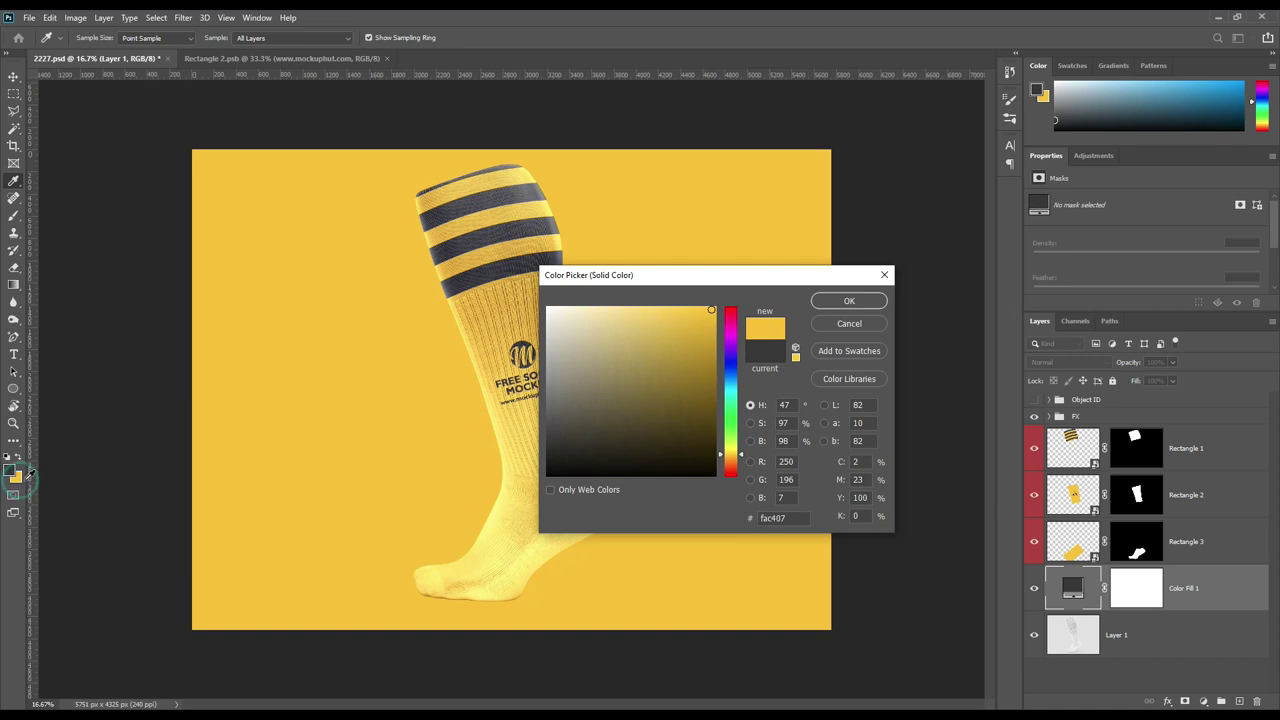
click(845, 300)
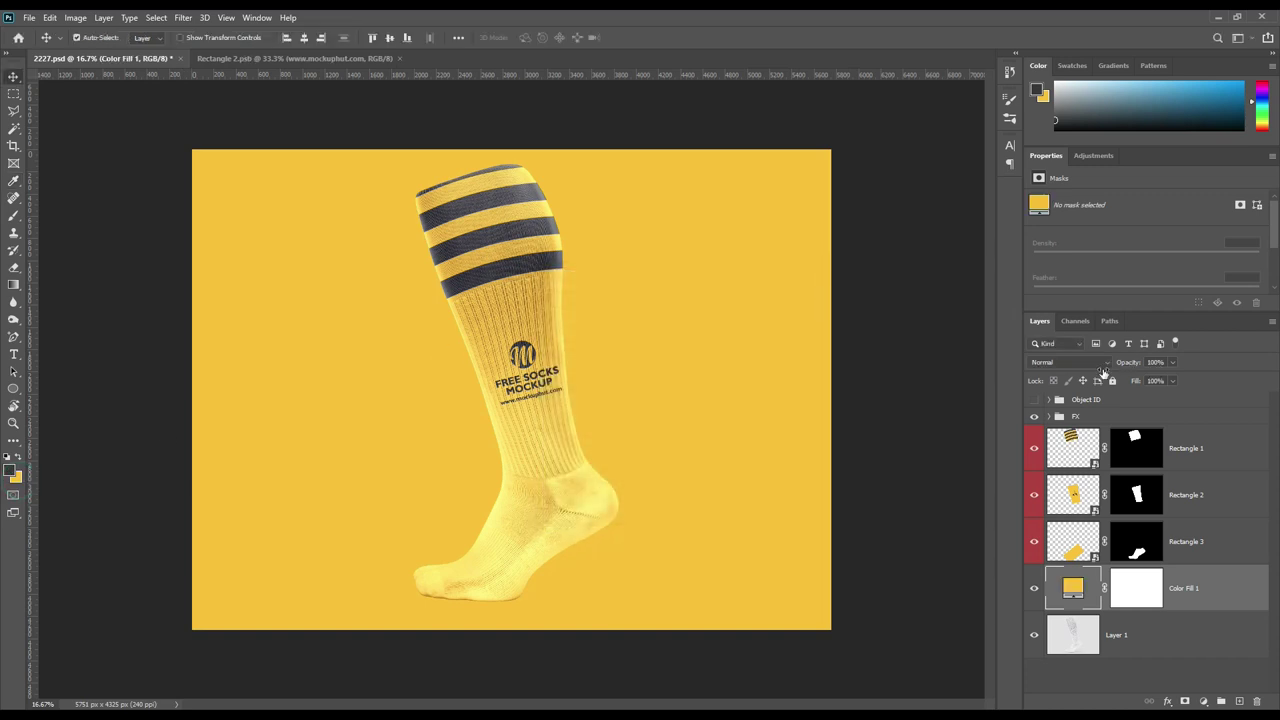
click(1096, 361)
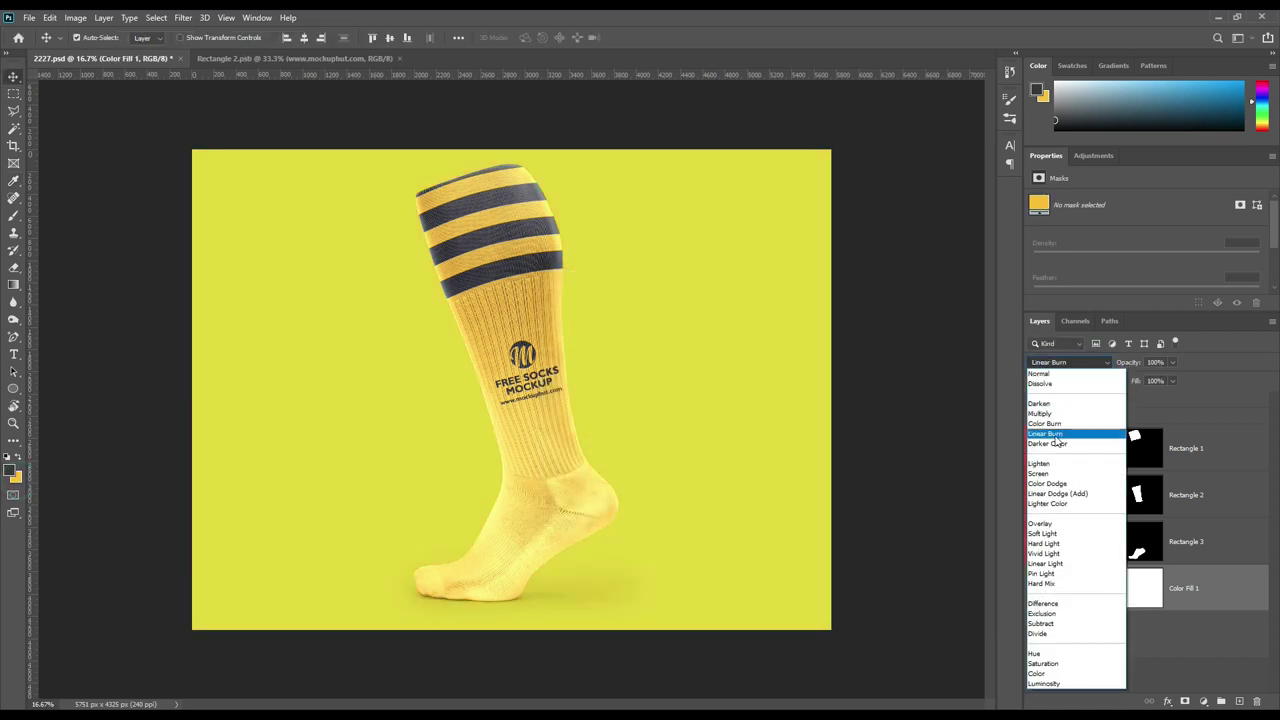
click(1058, 433)
- Change the fill to a paler version of the sock's sampled yellow, then select Layer 1
double_click(1072, 587)
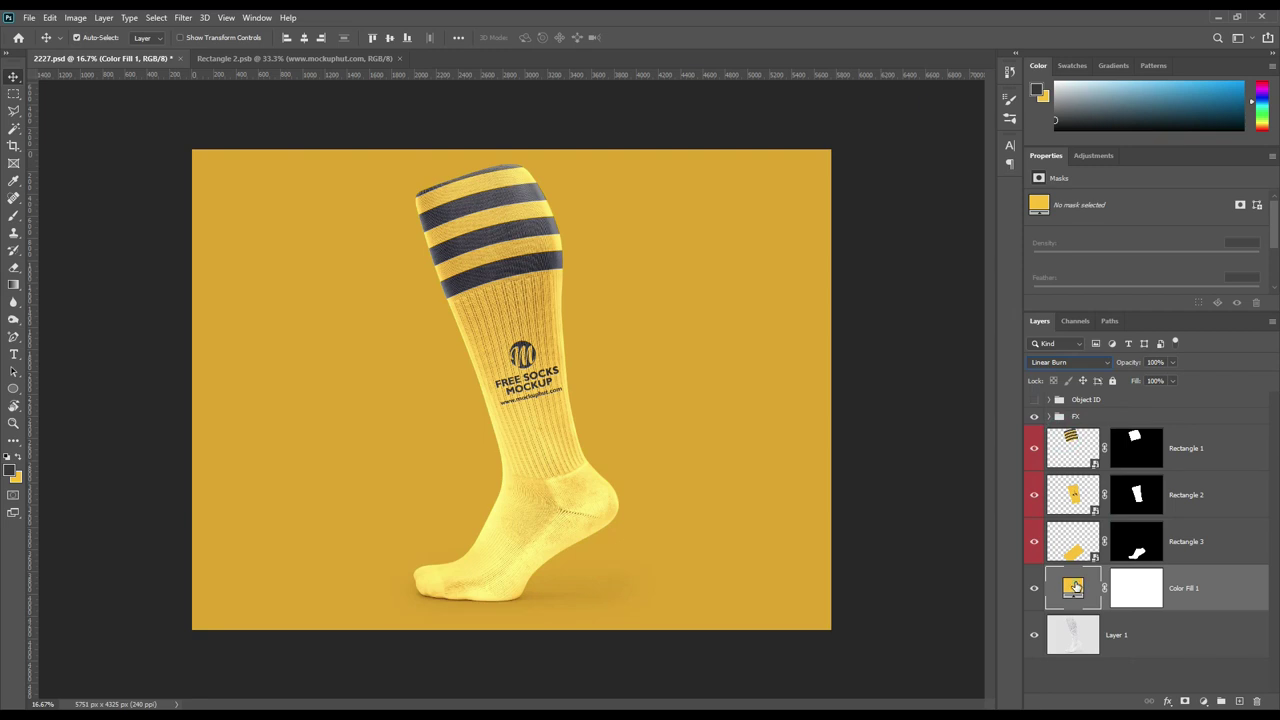
click(512, 490)
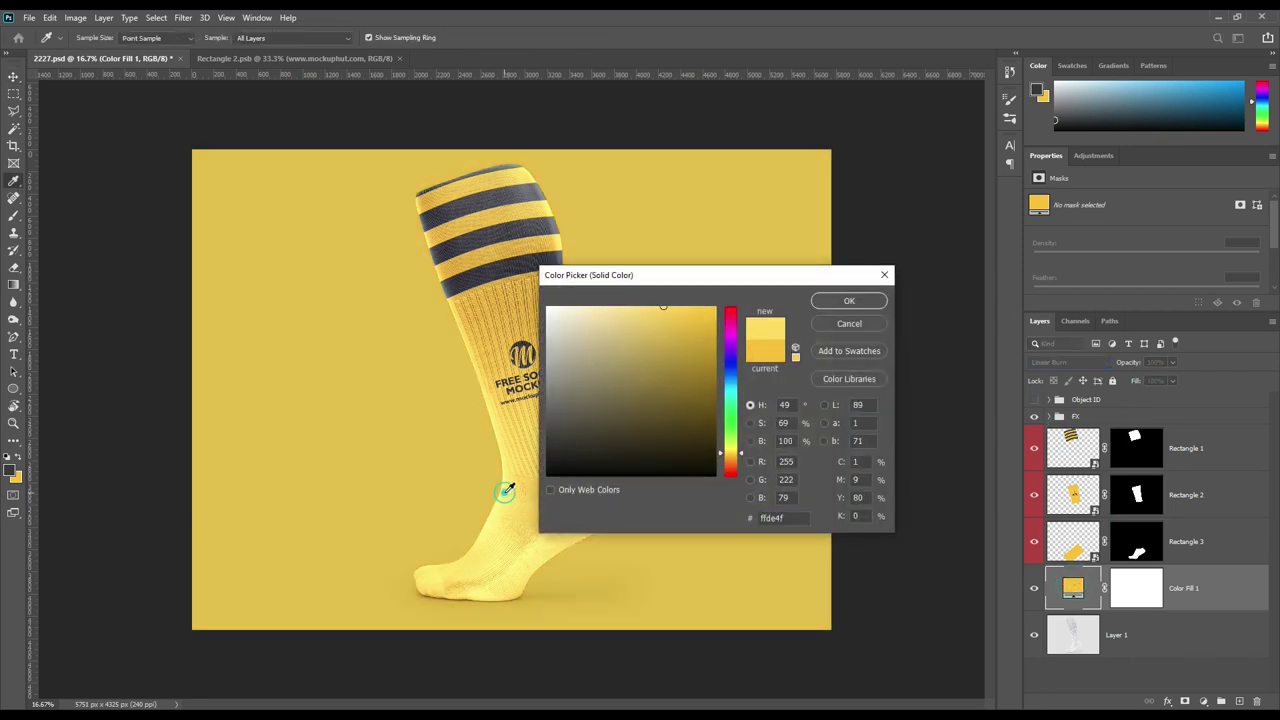
drag(660, 308, 638, 305)
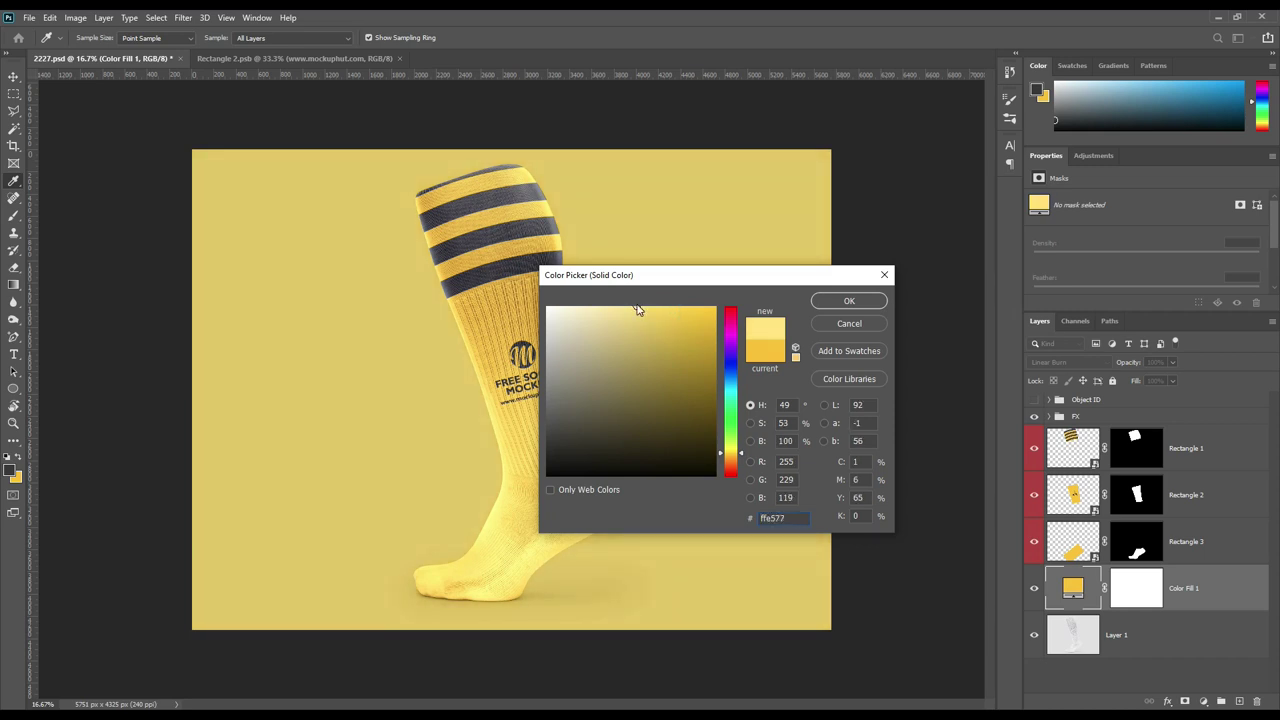
drag(635, 309, 629, 306)
click(845, 300)
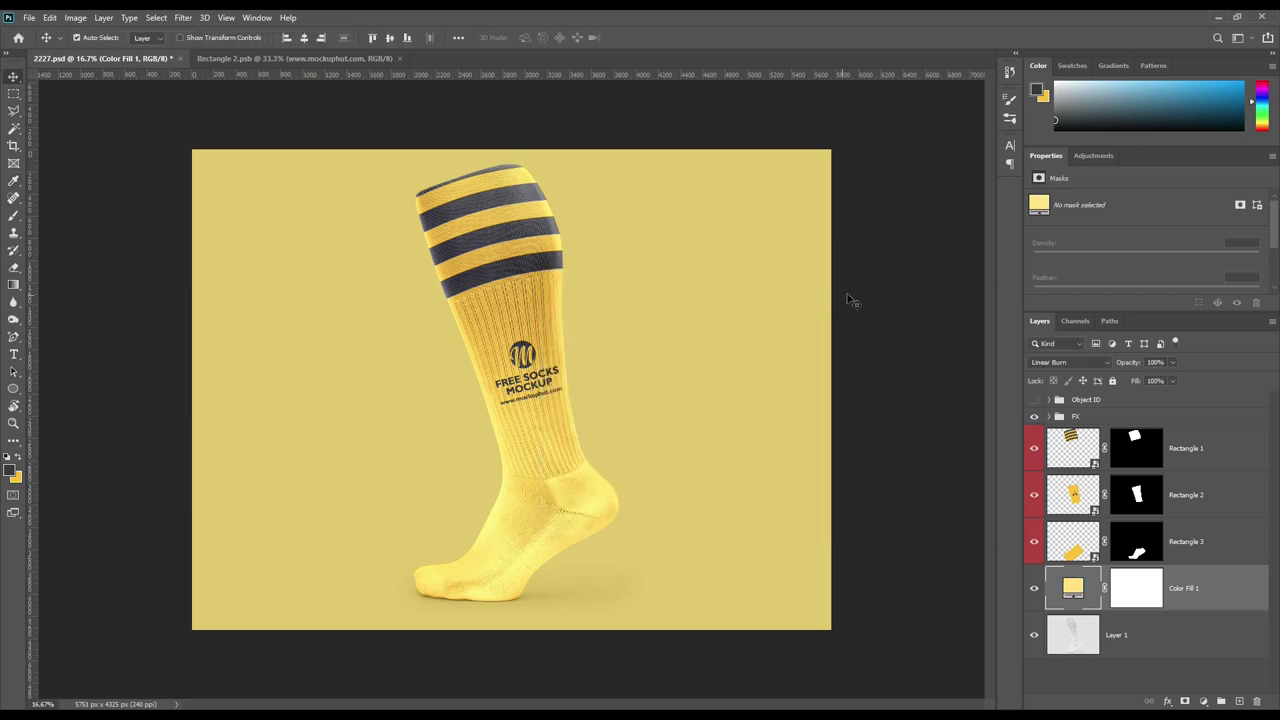
click(1228, 591)
click(1228, 590)
click(1228, 591)
click(1221, 600)
click(1192, 641)
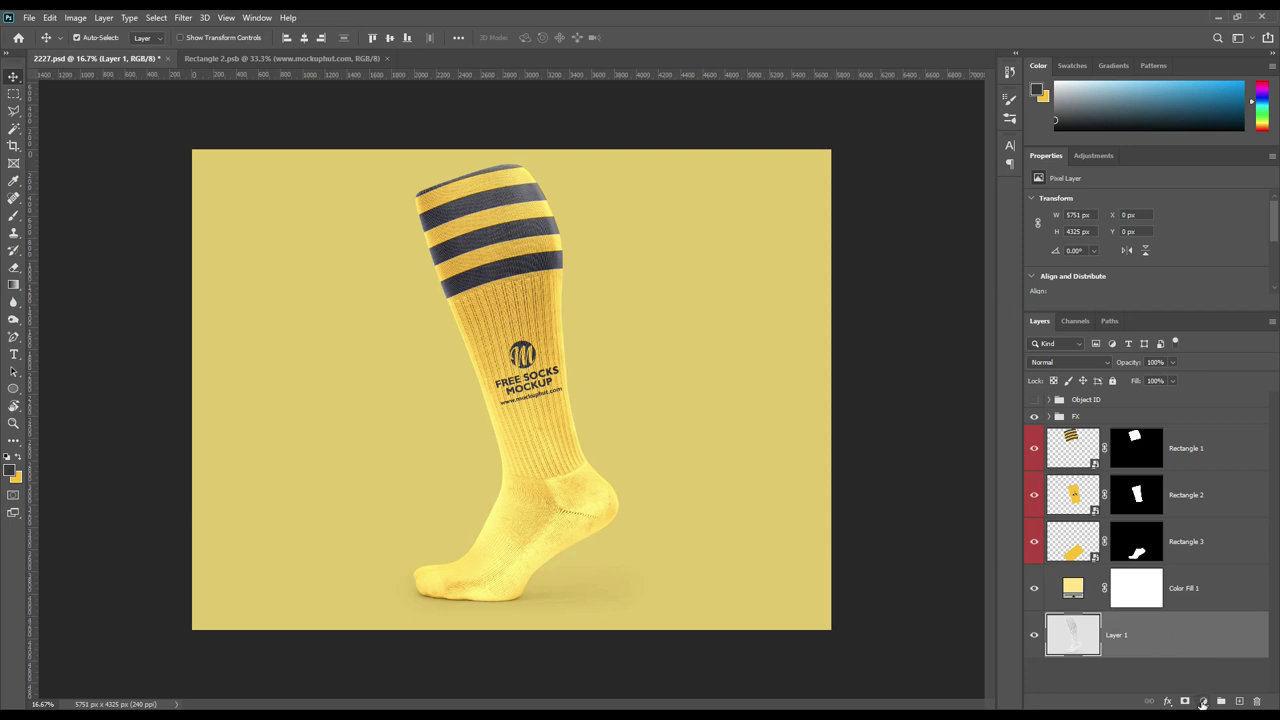
- Add a radial, reversed Gradient fill layer above Color Fill 1
click(1224, 600)
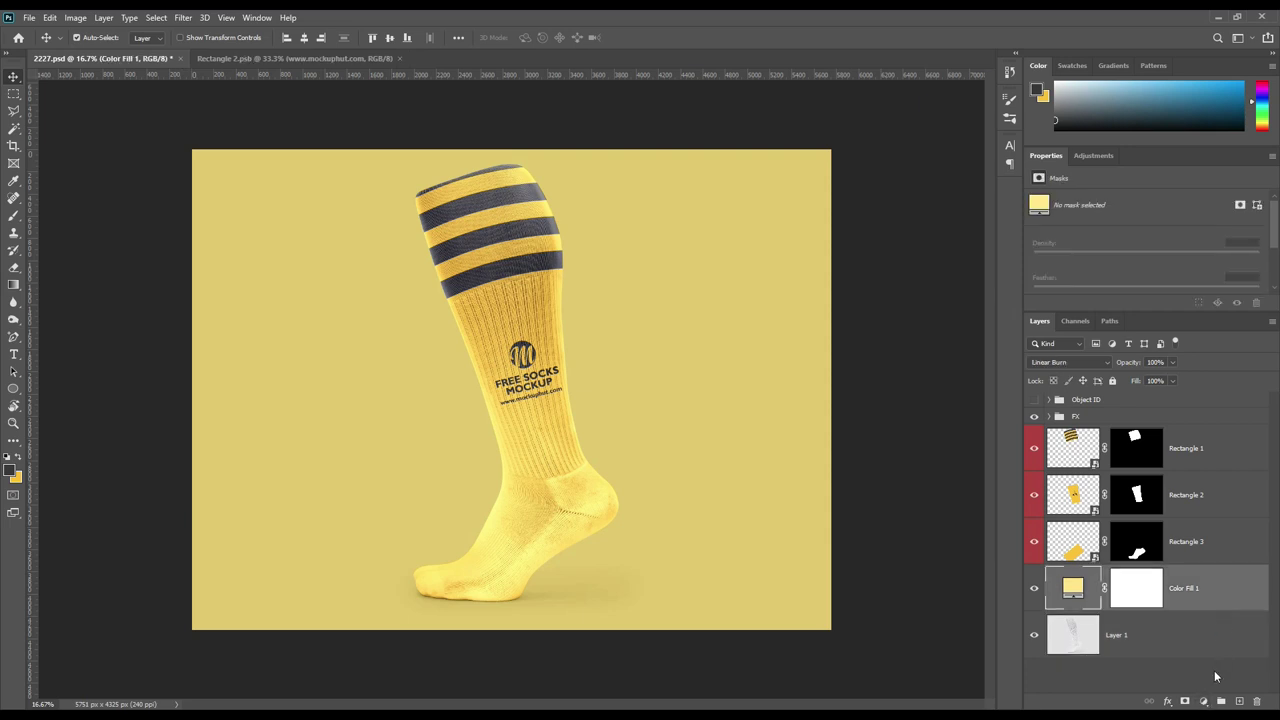
click(1203, 701)
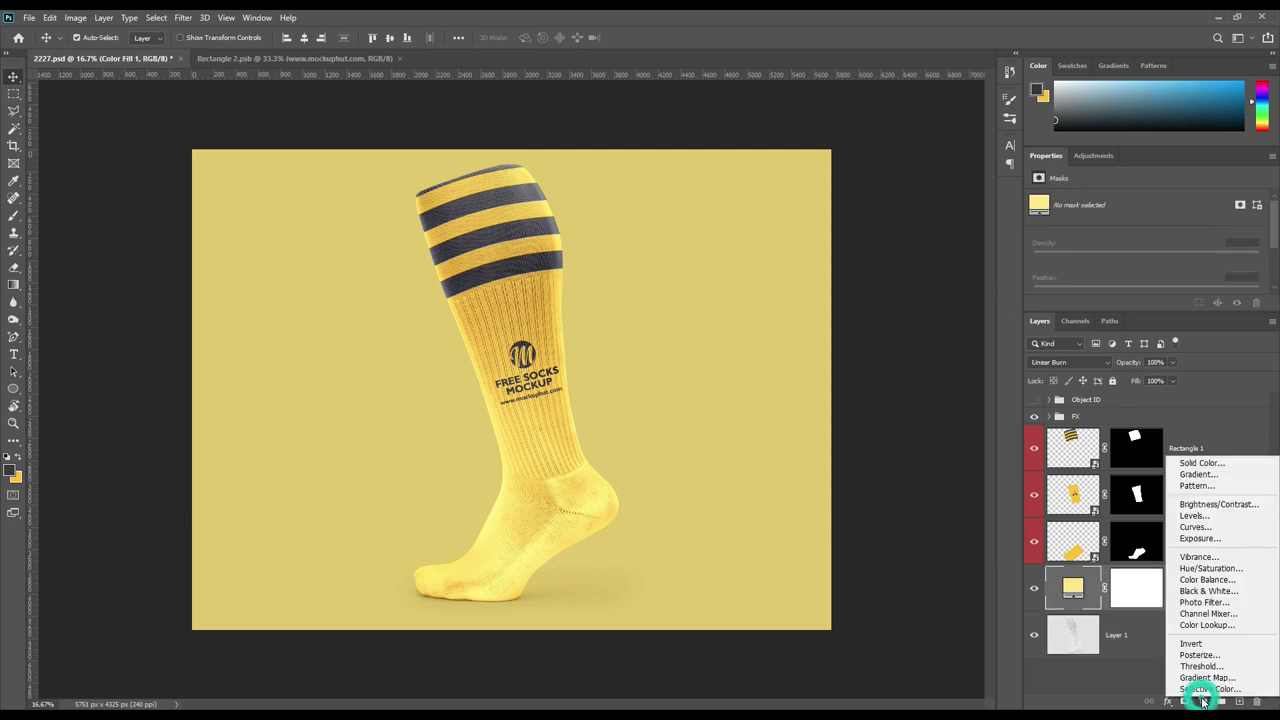
click(1196, 474)
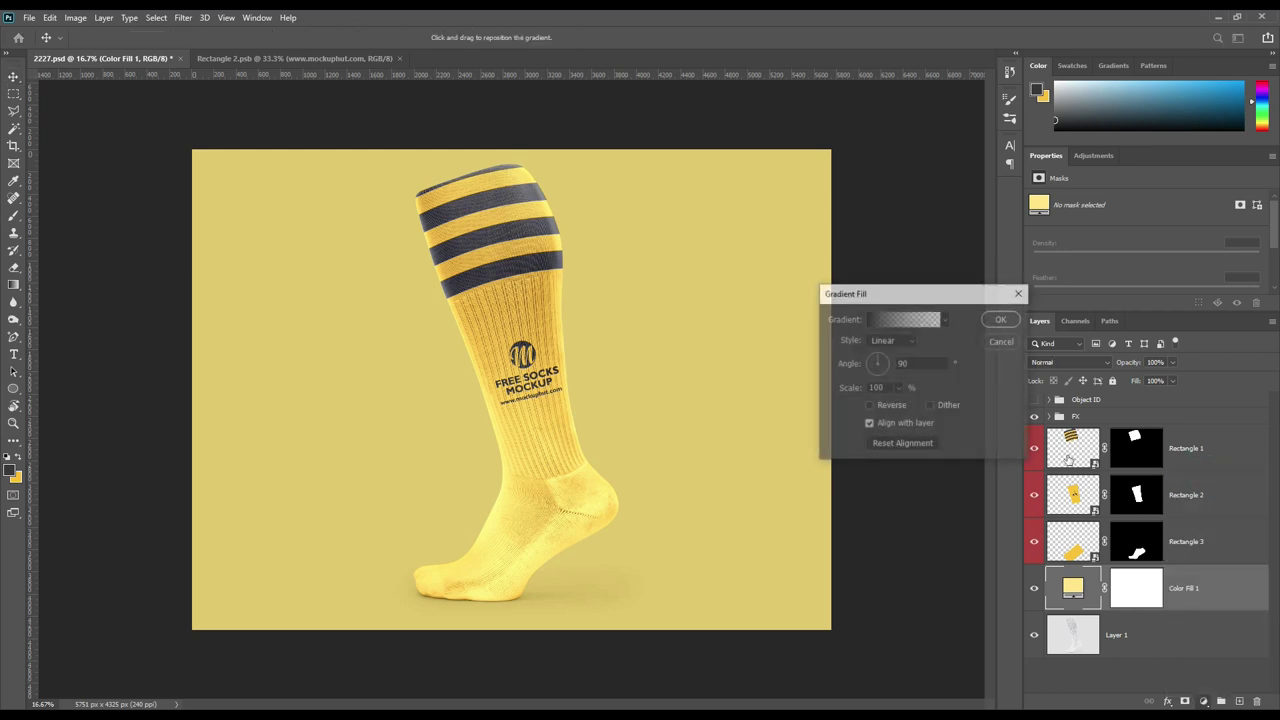
click(889, 340)
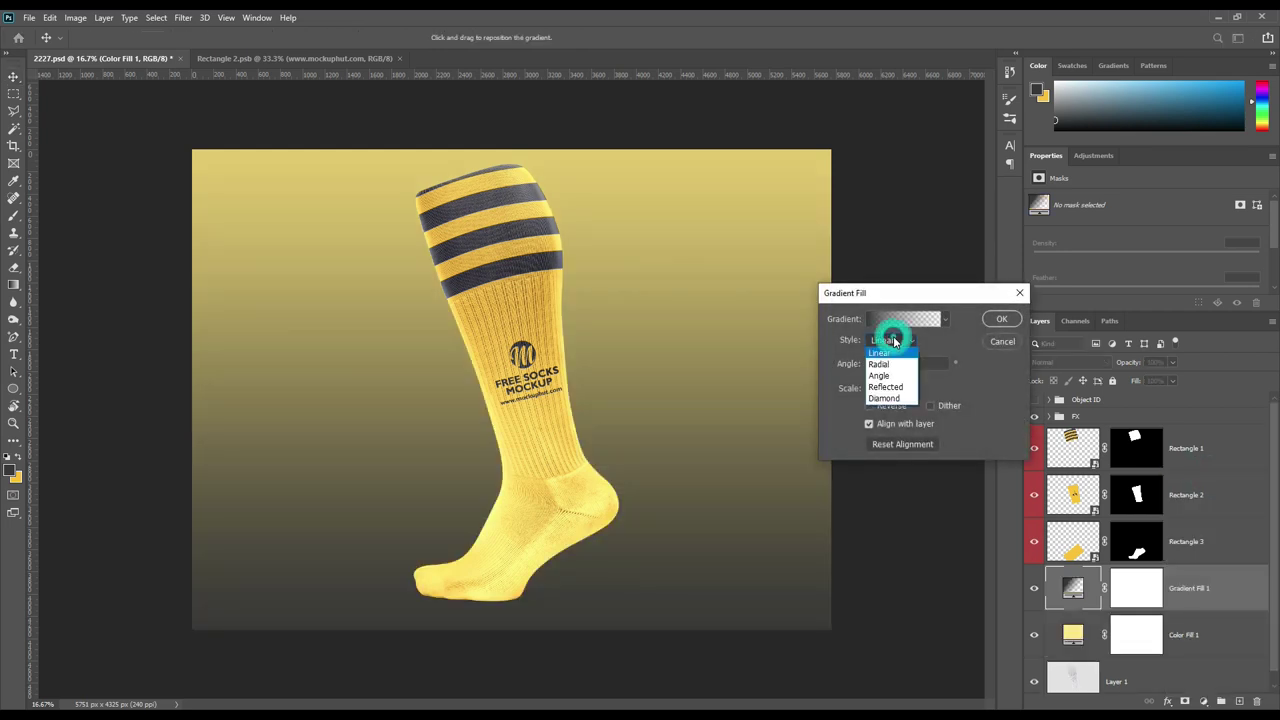
click(884, 364)
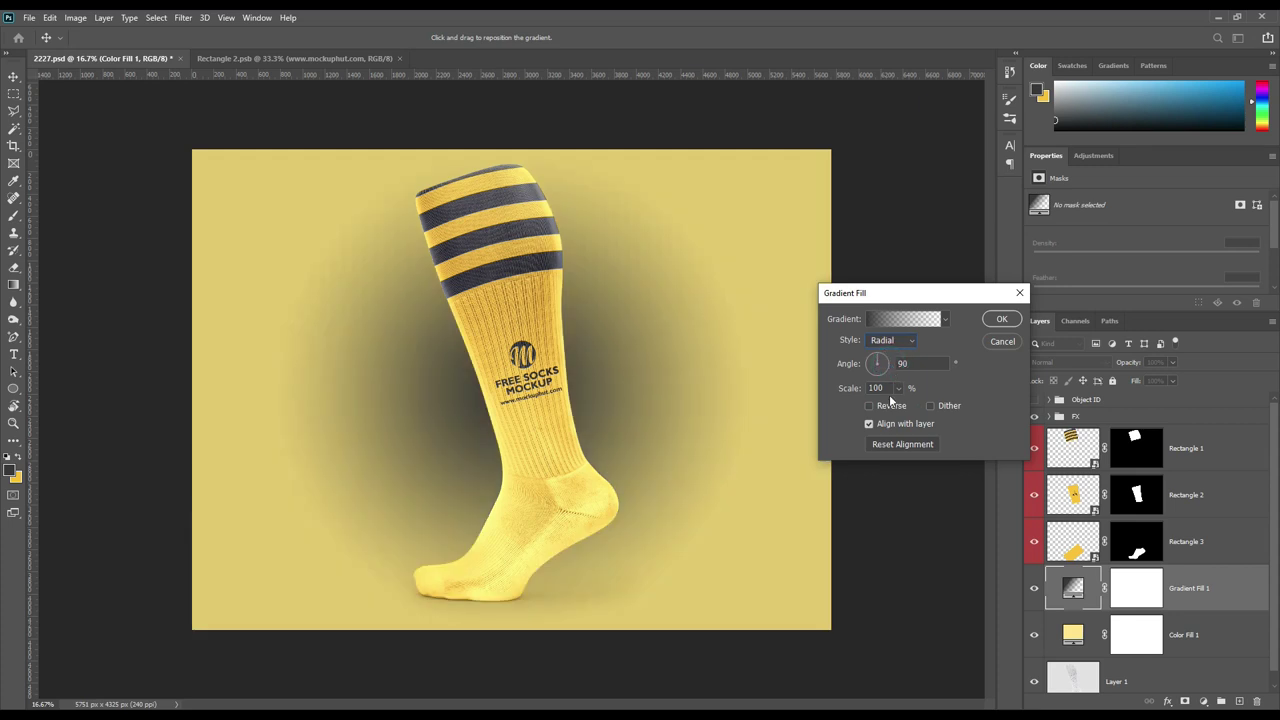
click(869, 406)
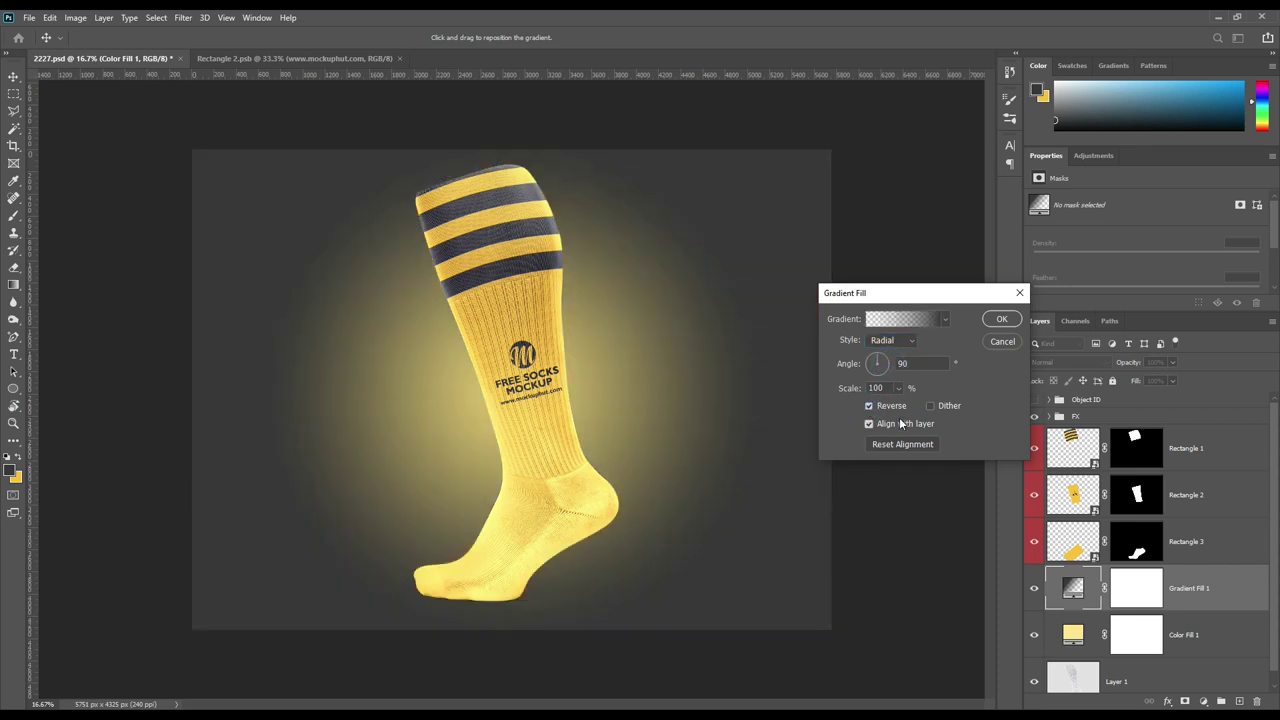
- Scale the gradient to 264% and blend it in Color Burn at 37% opacity
click(912, 343)
click(944, 320)
click(944, 320)
click(898, 388)
drag(899, 404, 908, 404)
click(1001, 320)
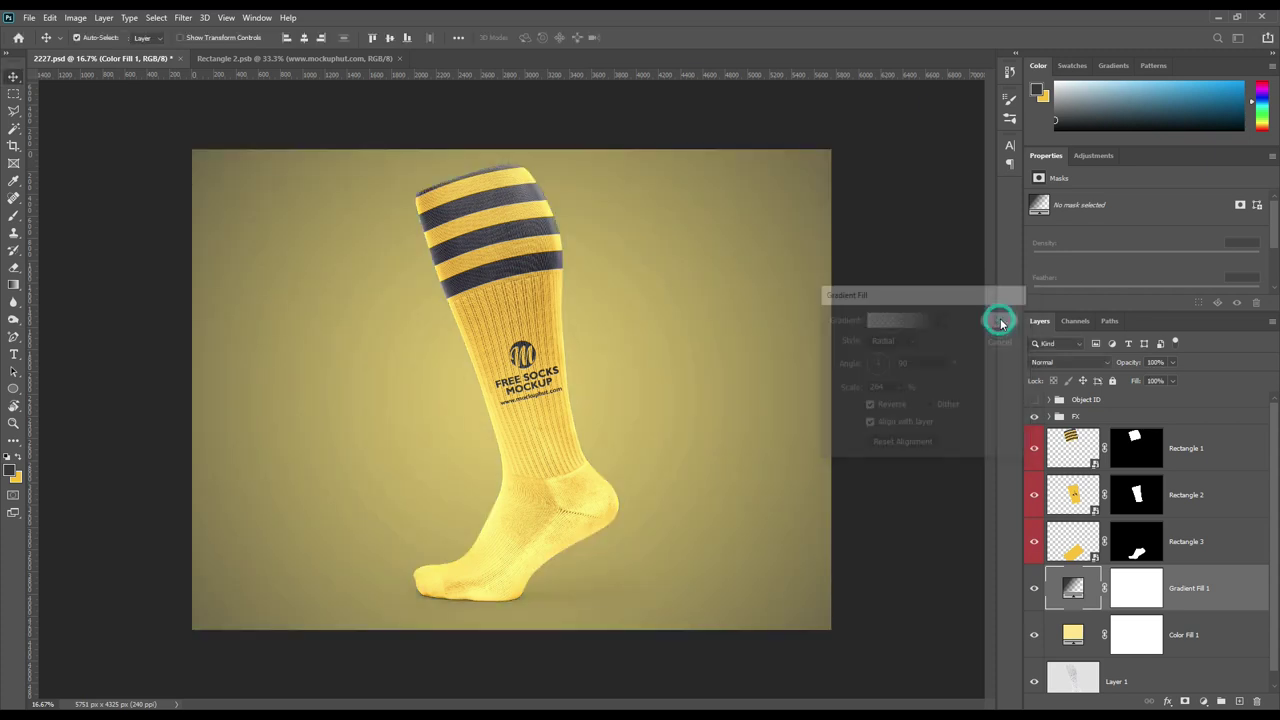
click(1079, 361)
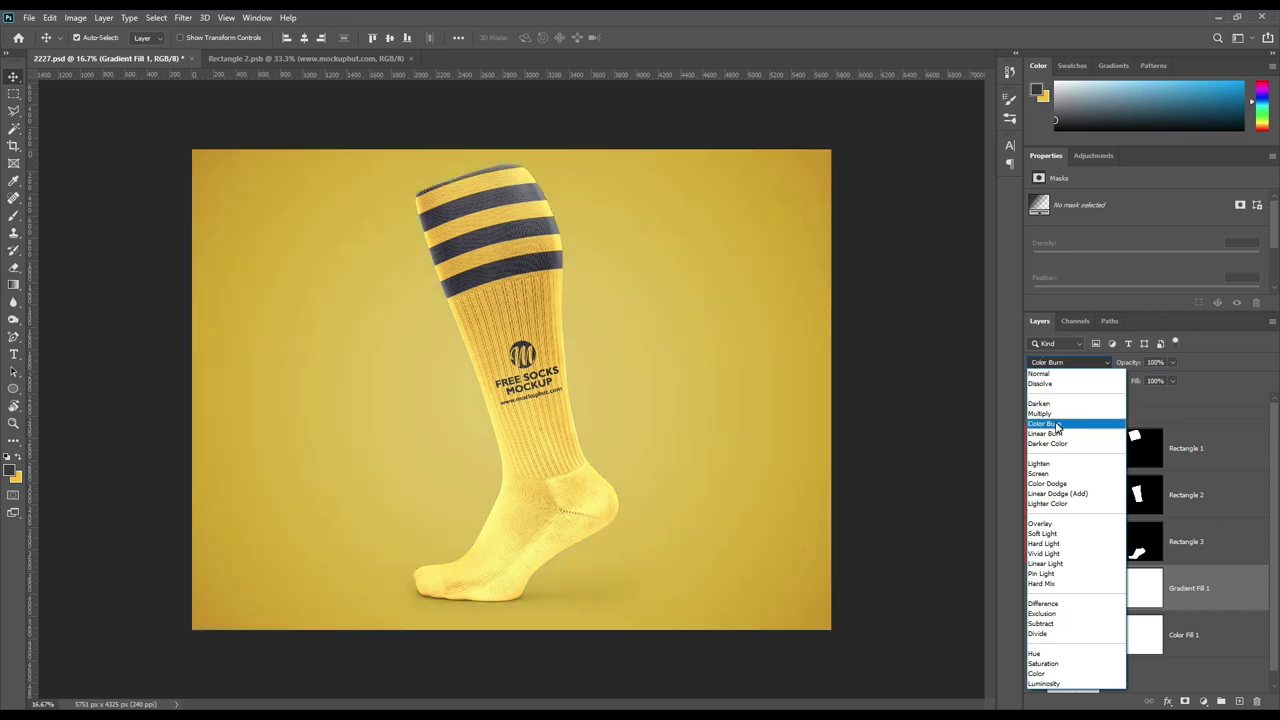
click(1058, 424)
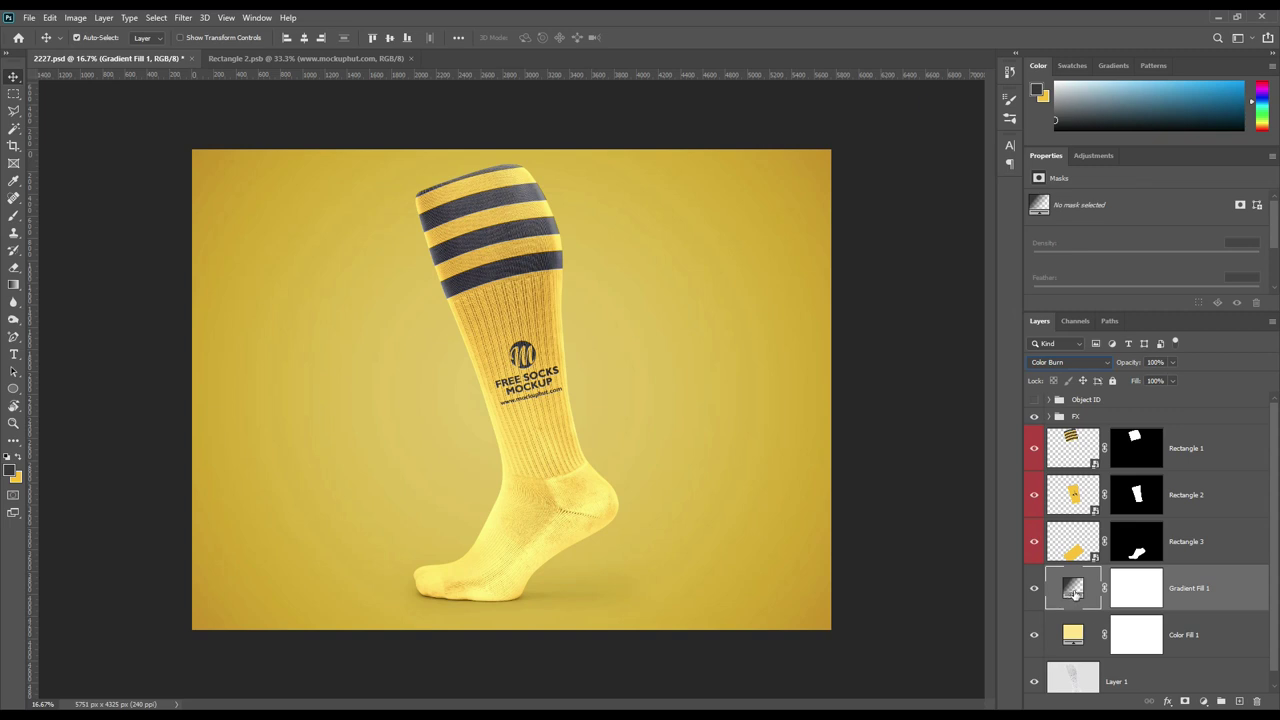
drag(1129, 365, 1121, 368)
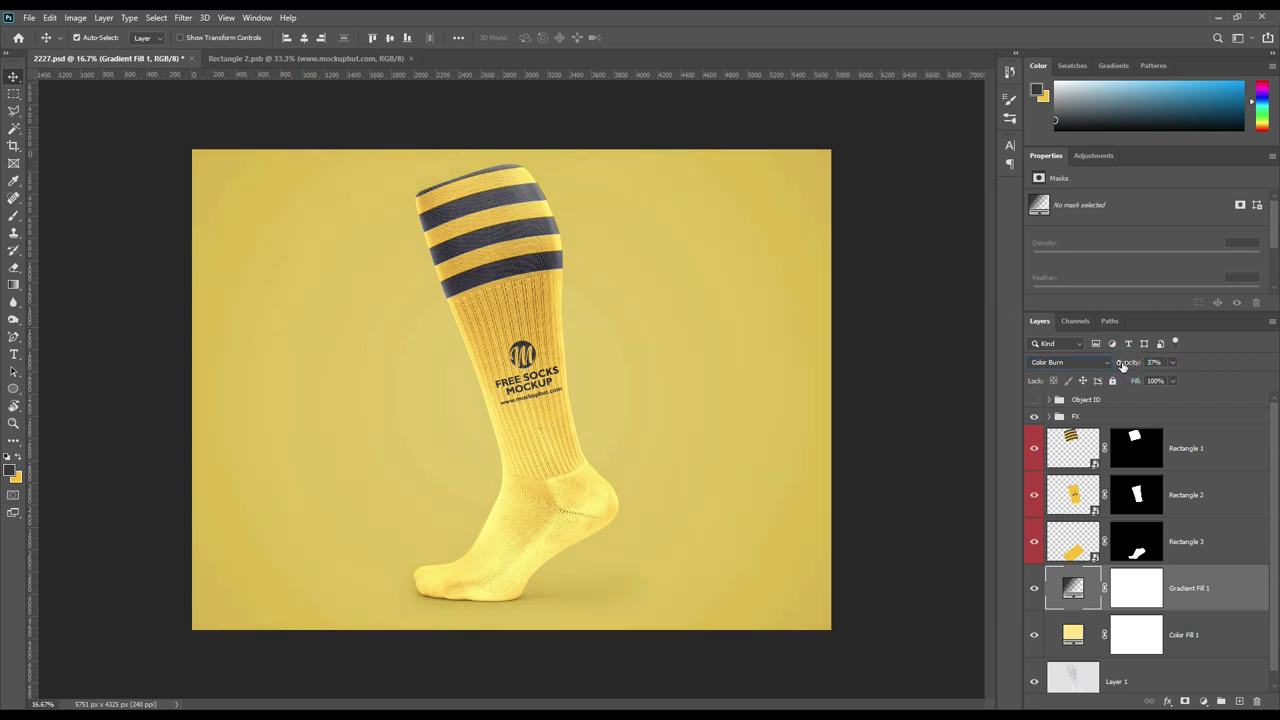
- Tag Color Fill 1 with a red label in the Layers panel, then select Layer 1
click(951, 418)
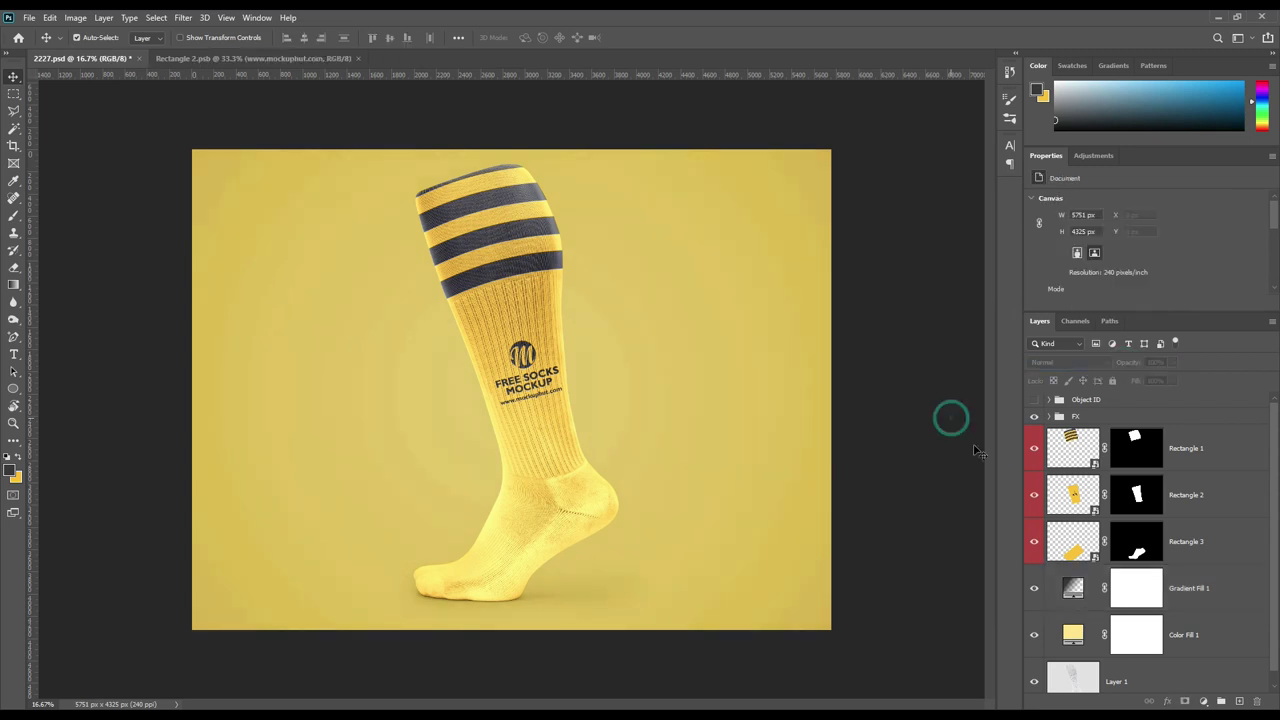
right_click(1212, 640)
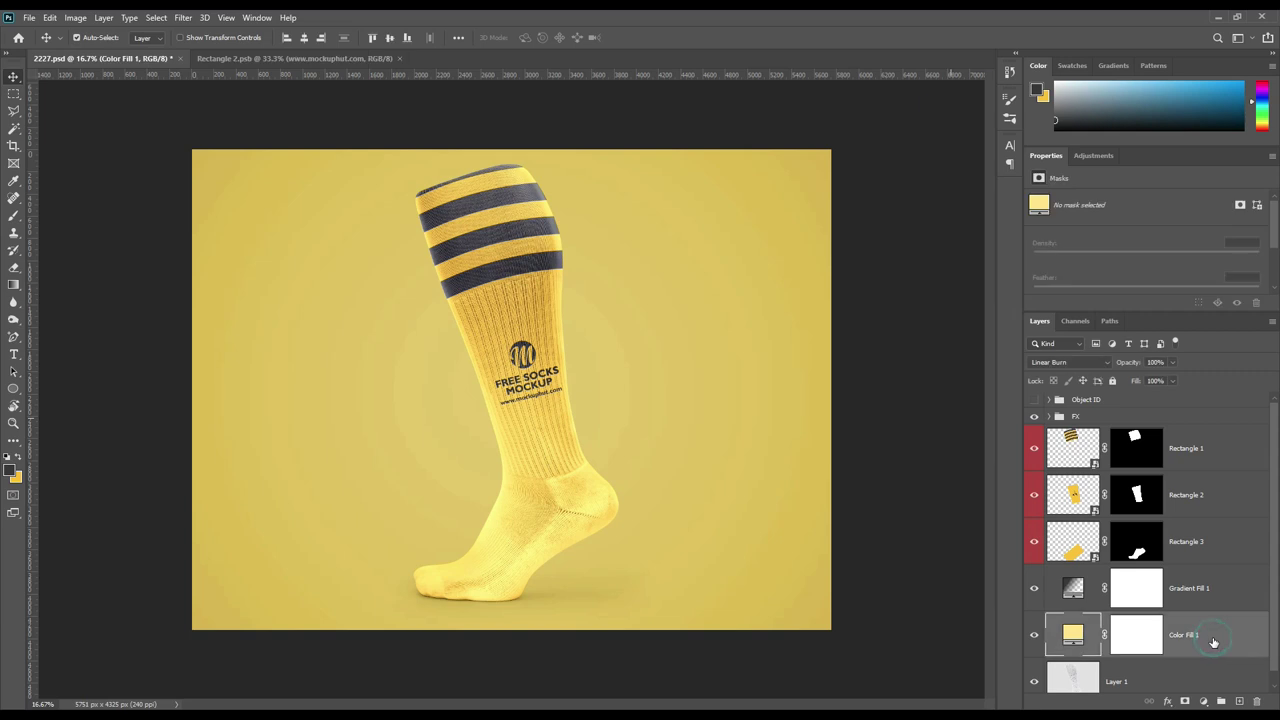
click(1127, 521)
click(1186, 679)
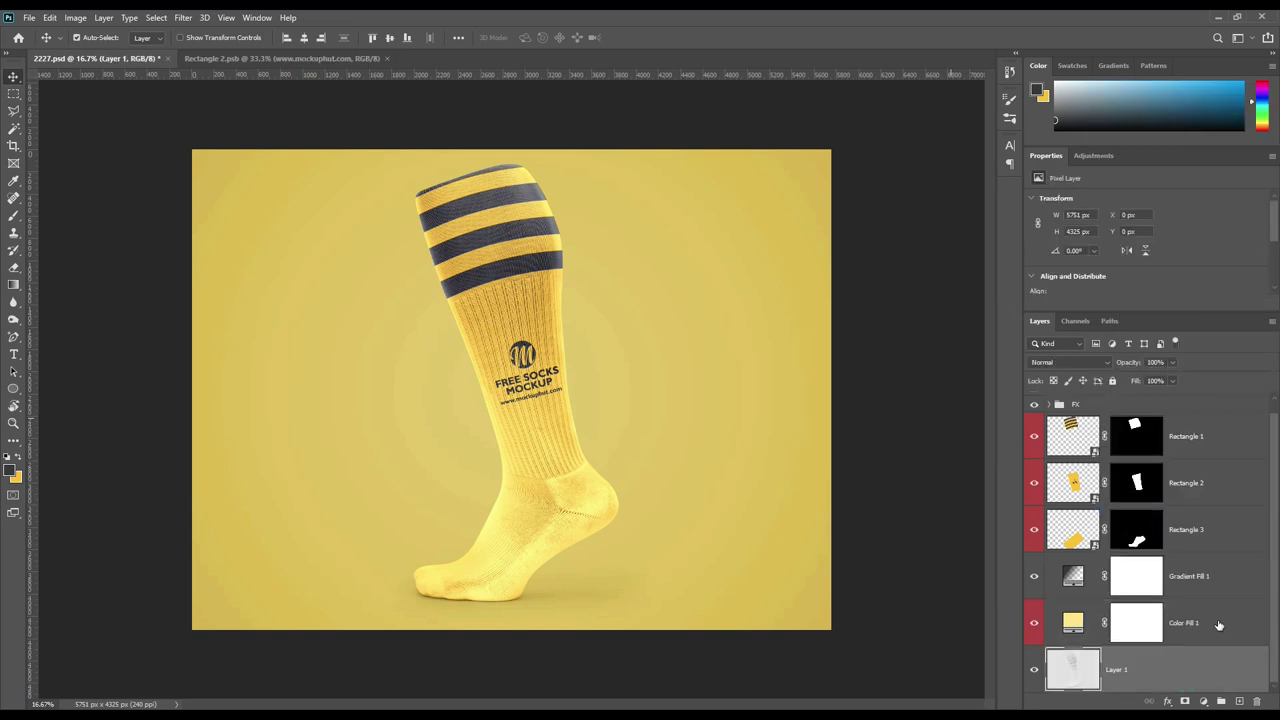